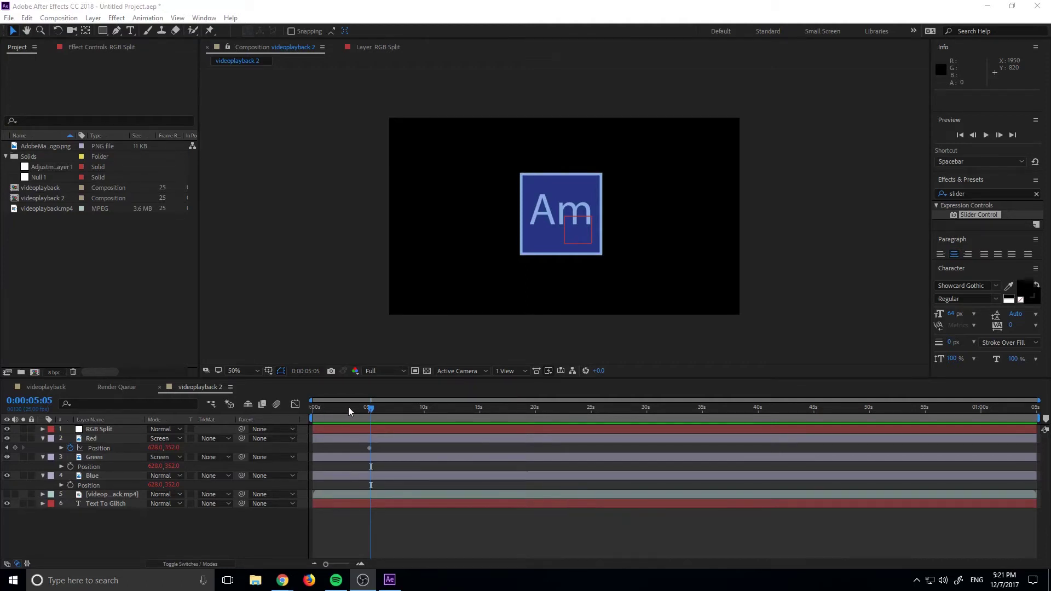
Step: Preview the finished RGB-split logo animation from its first frame
{"action": "left_click_drag", "start_coordinate": [348, 406], "coordinate": [298, 415]}
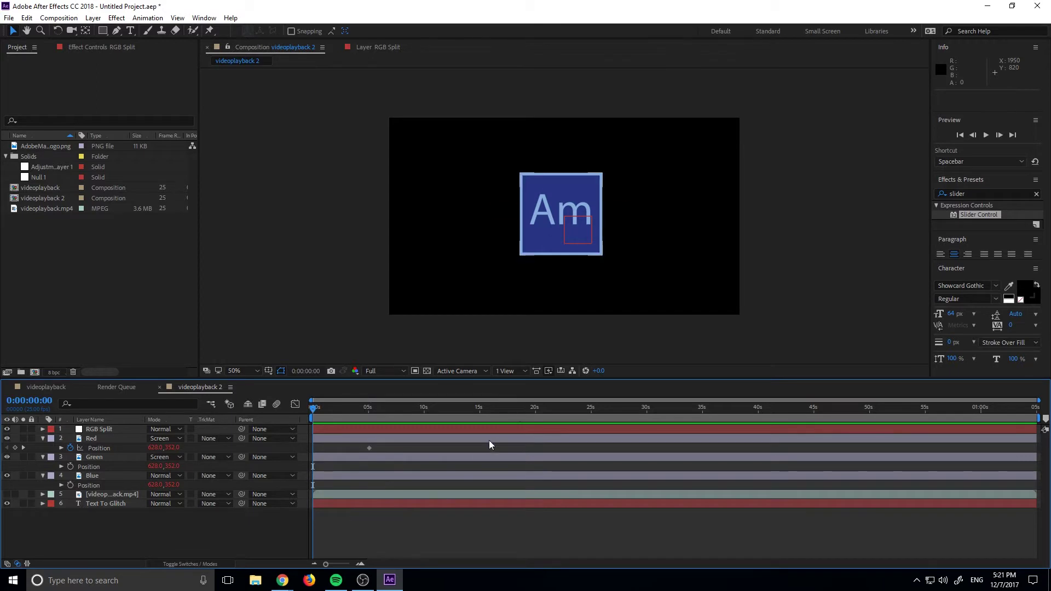
{"action": "key", "text": "space"}
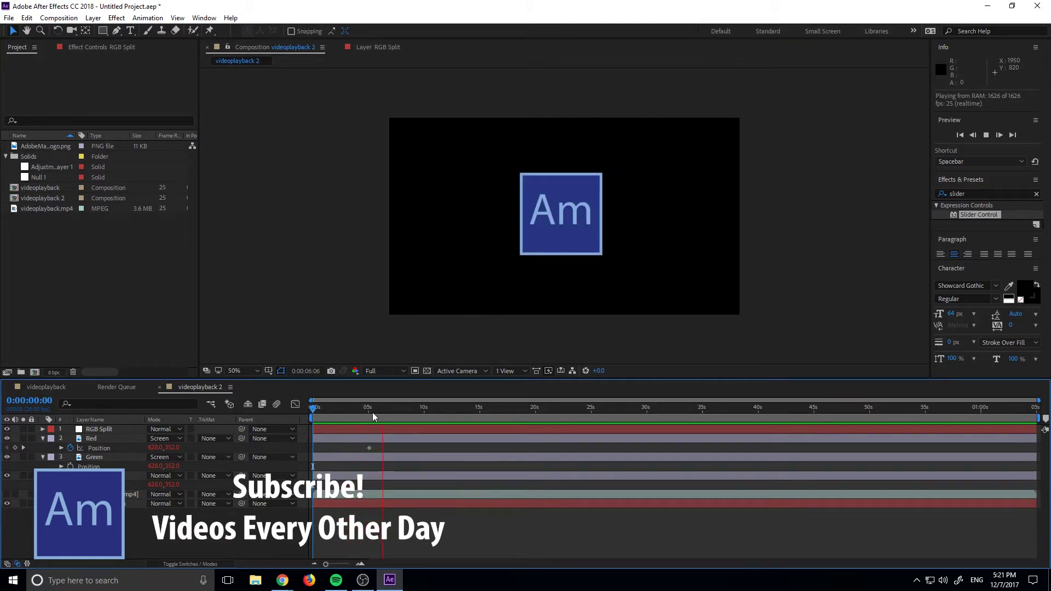
{"action": "mouse_move", "coordinate": [374, 412]}
{"action": "left_mouse_down"}
{"action": "mouse_move", "coordinate": [354, 412]}
{"action": "mouse_move", "coordinate": [382, 417]}
{"action": "left_mouse_up"}
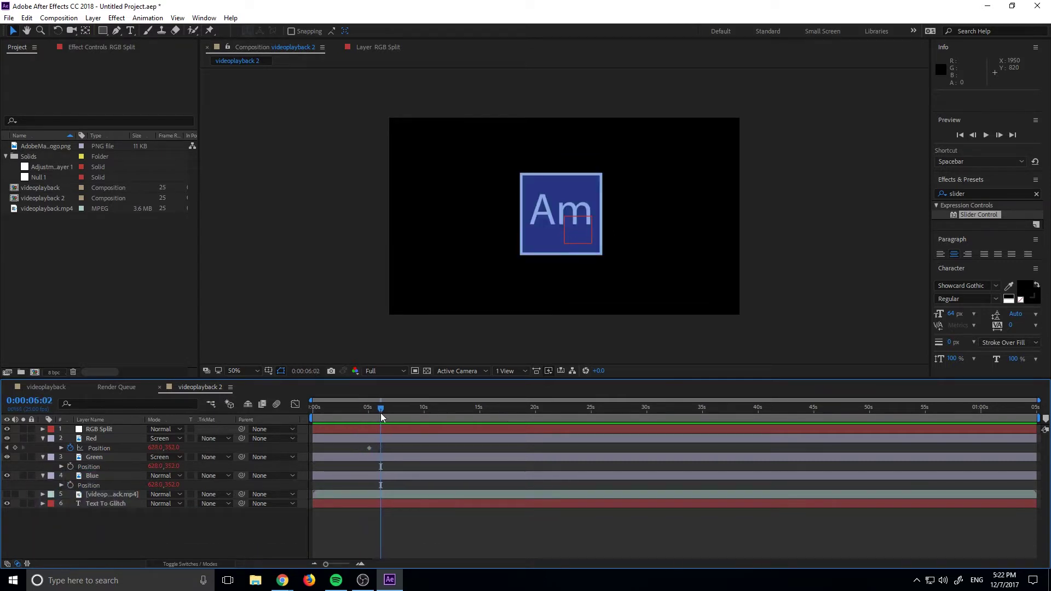
Step: Create a new composition, Comp 1, with the default 1280×720 settings
{"action": "left_click", "coordinate": [58, 18]}
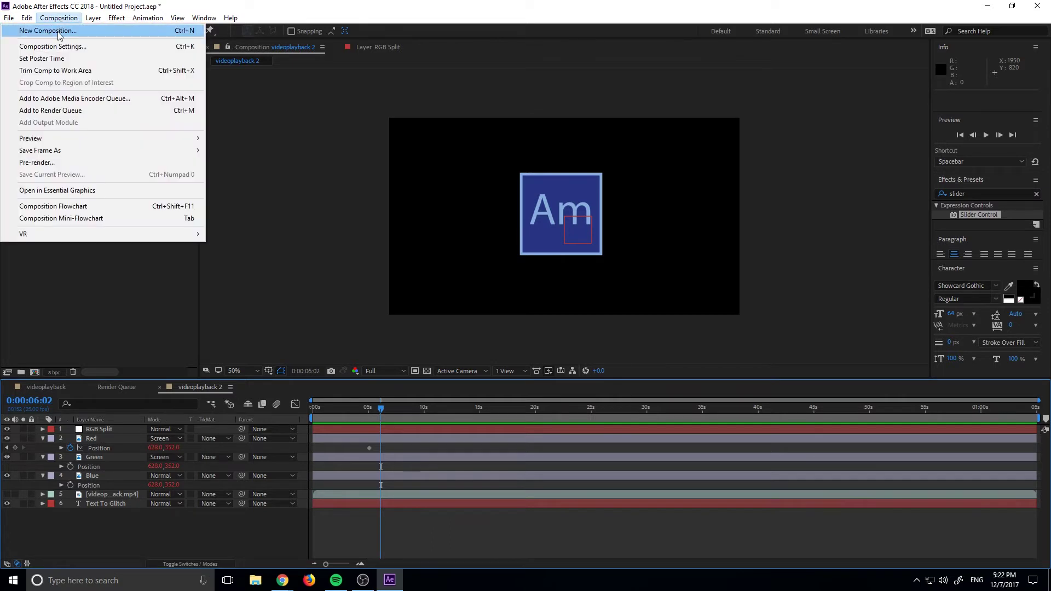
{"action": "left_click", "coordinate": [59, 31]}
{"action": "left_click", "coordinate": [599, 417]}
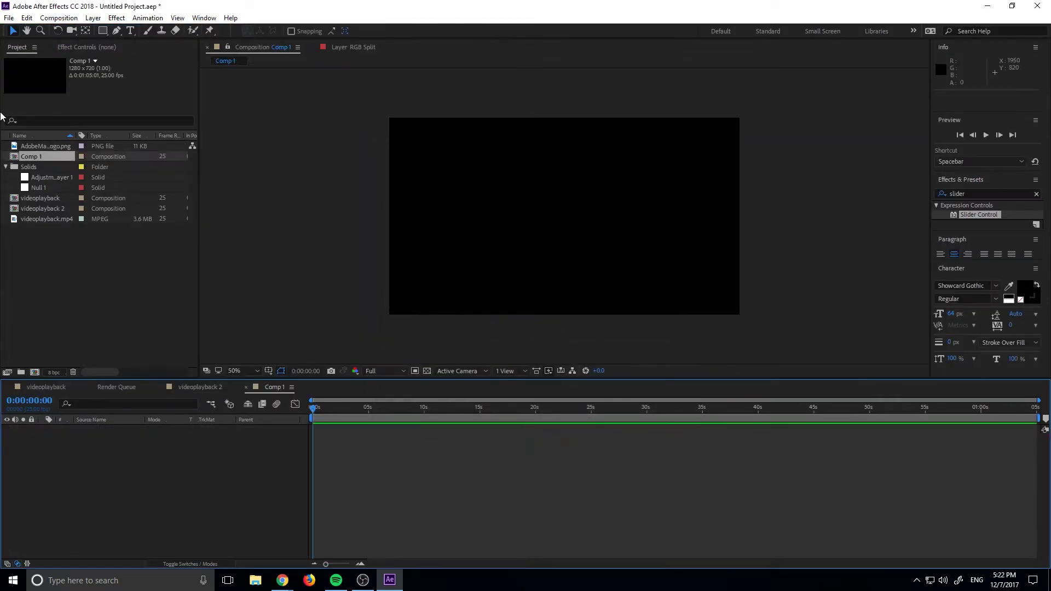
{"action": "left_click", "coordinate": [79, 261]}
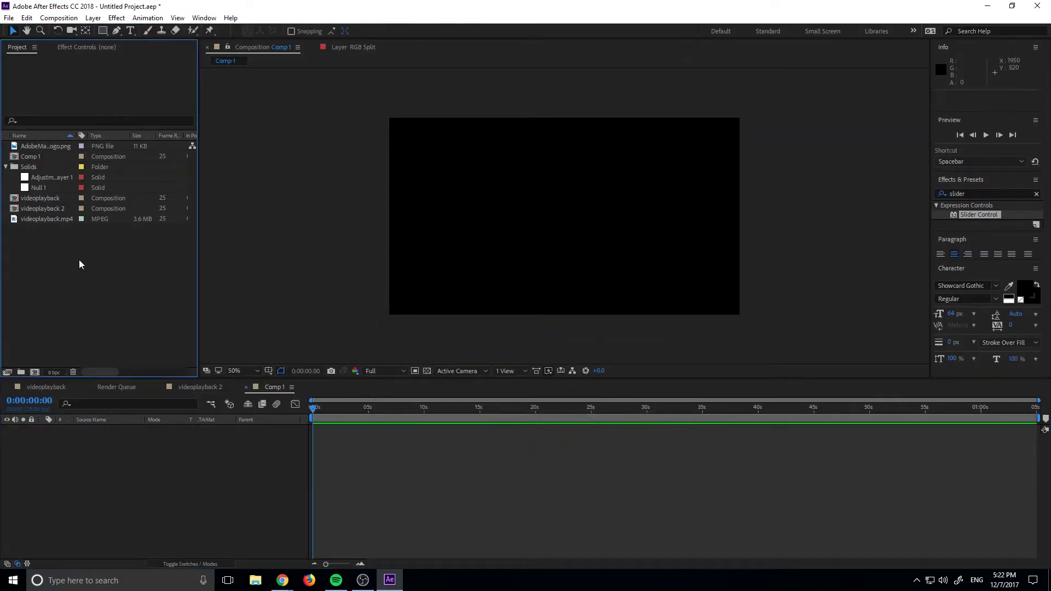
Step: Place AdobeMasters-Logo.png into Comp 1 and scale it down small at the centre
{"action": "left_click_drag", "start_coordinate": [34, 146], "coordinate": [132, 435]}
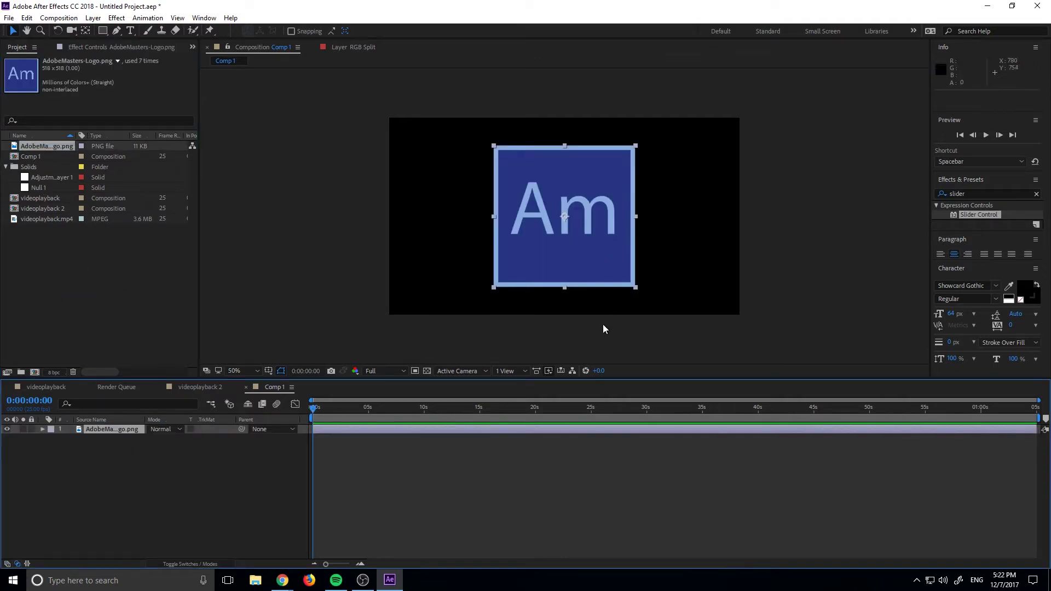
{"action": "left_click", "coordinate": [633, 292]}
{"action": "left_click", "coordinate": [605, 258]}
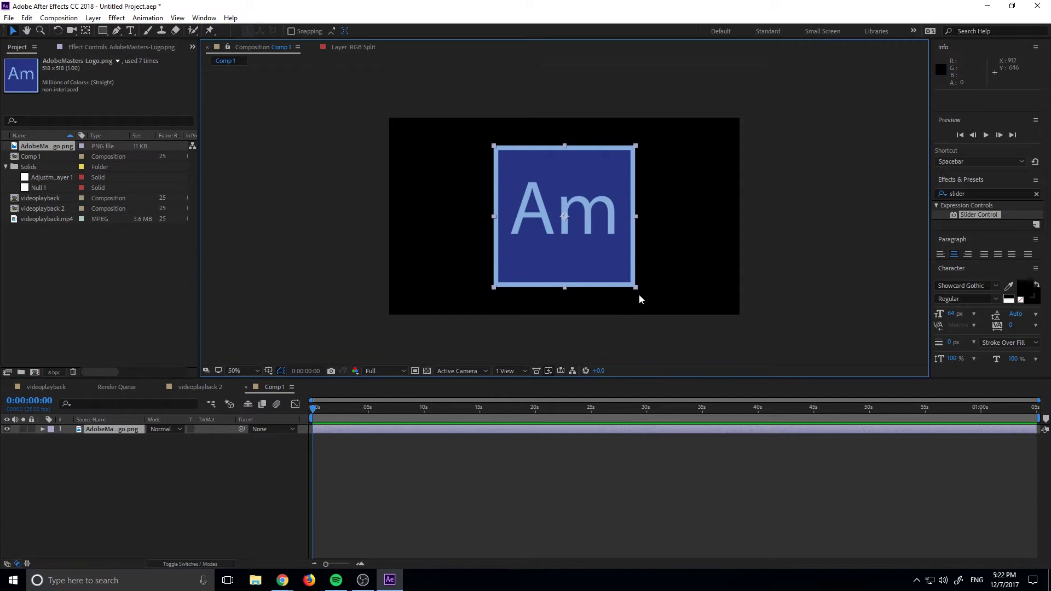
{"action": "left_click", "coordinate": [638, 293]}
{"action": "left_click", "coordinate": [621, 274]}
{"action": "left_click_drag", "start_coordinate": [636, 289], "coordinate": [591, 243]}
{"action": "left_click", "coordinate": [465, 454]}
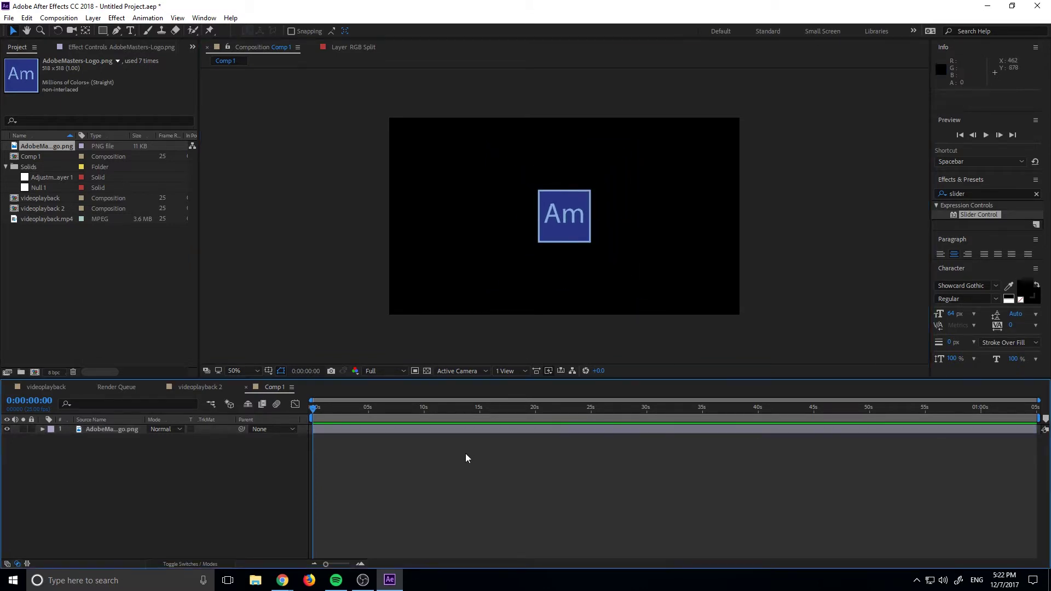
Step: Copy the AdobeMasters-Logo.png layer and paste it twice to get three stacked copies
{"action": "left_click", "coordinate": [125, 430]}
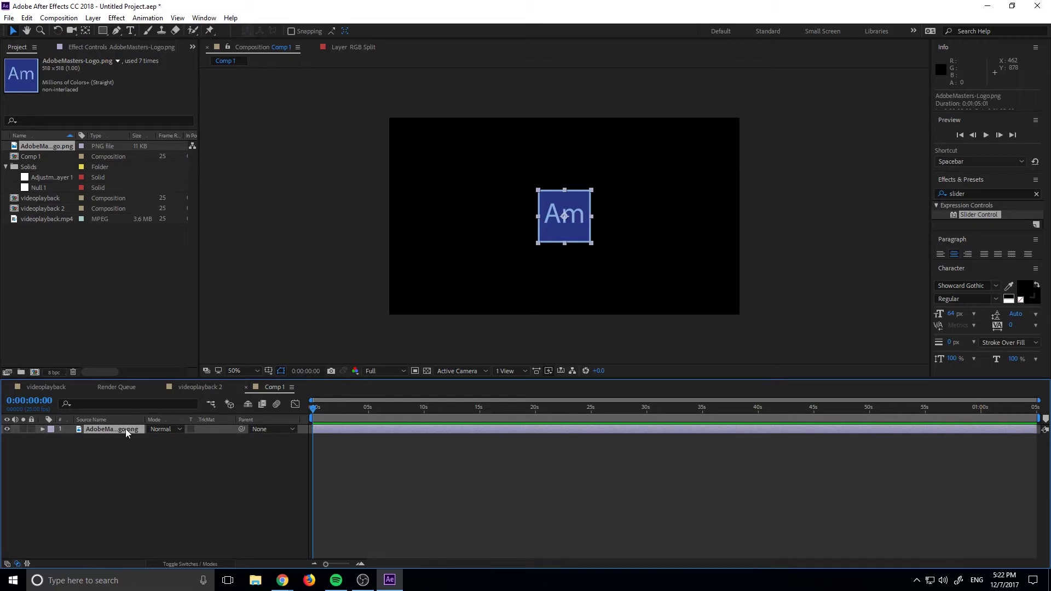
{"action": "key", "text": "ctrl+c"}
{"action": "key", "text": "ctrl+v"}
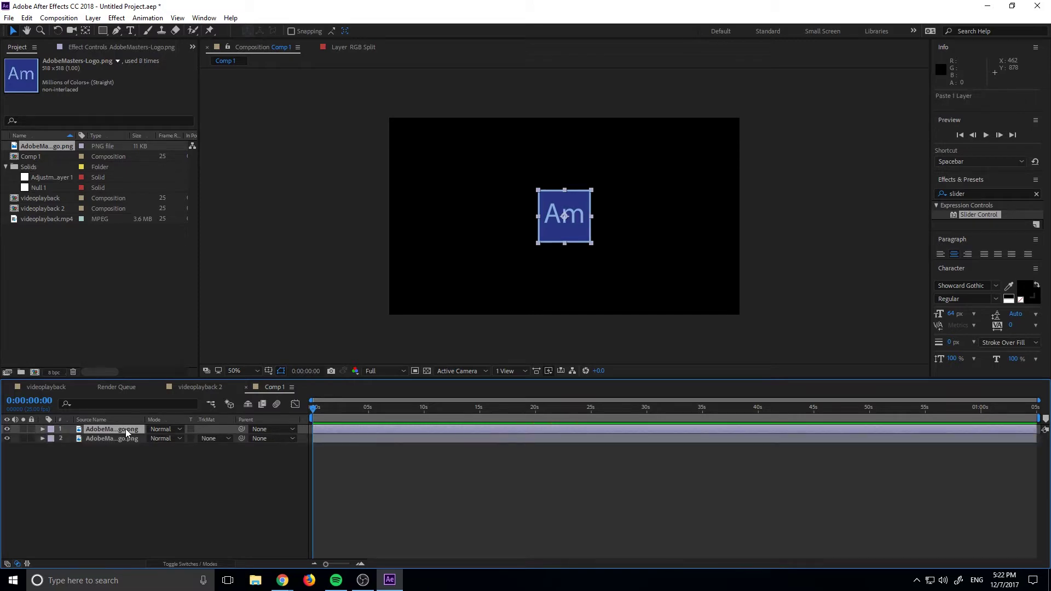
{"action": "key", "text": "ctrl+v"}
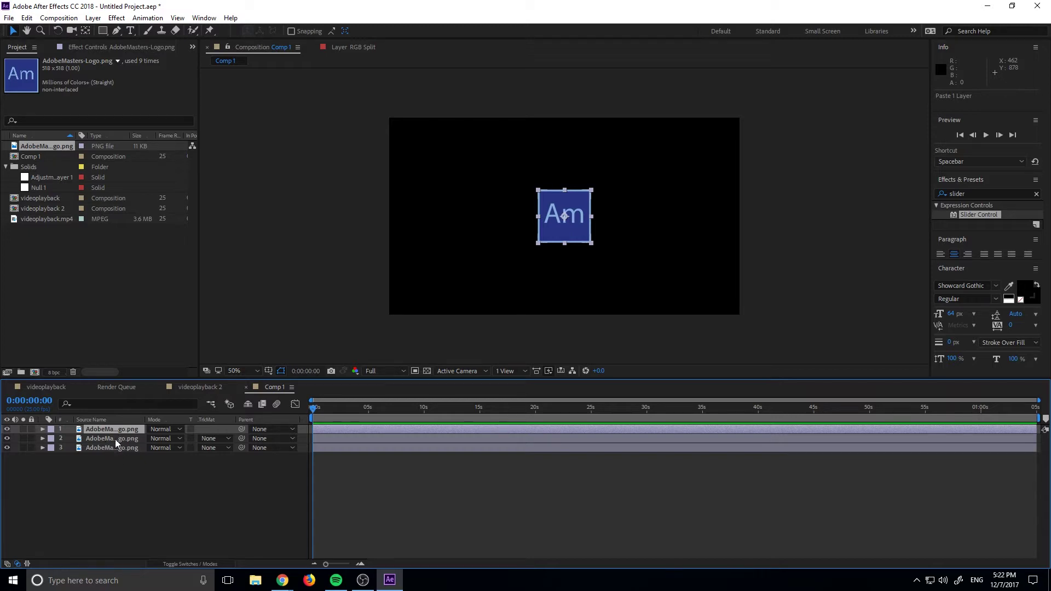
{"action": "left_click", "coordinate": [101, 448]}
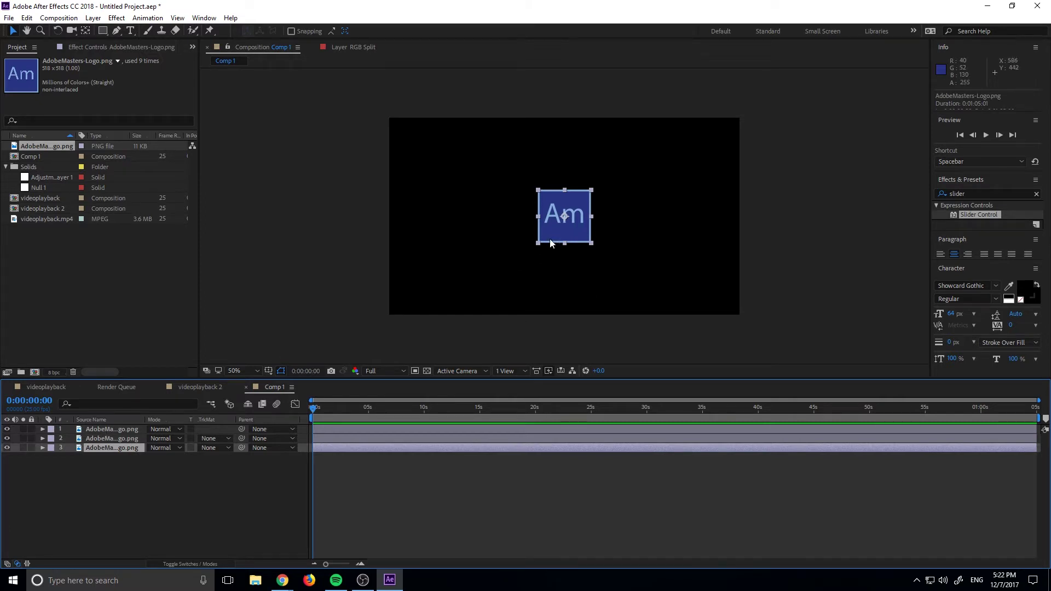
Step: Rename layers 1, 2 and 3 to Red, Green and Blue
{"action": "right_click", "coordinate": [120, 426]}
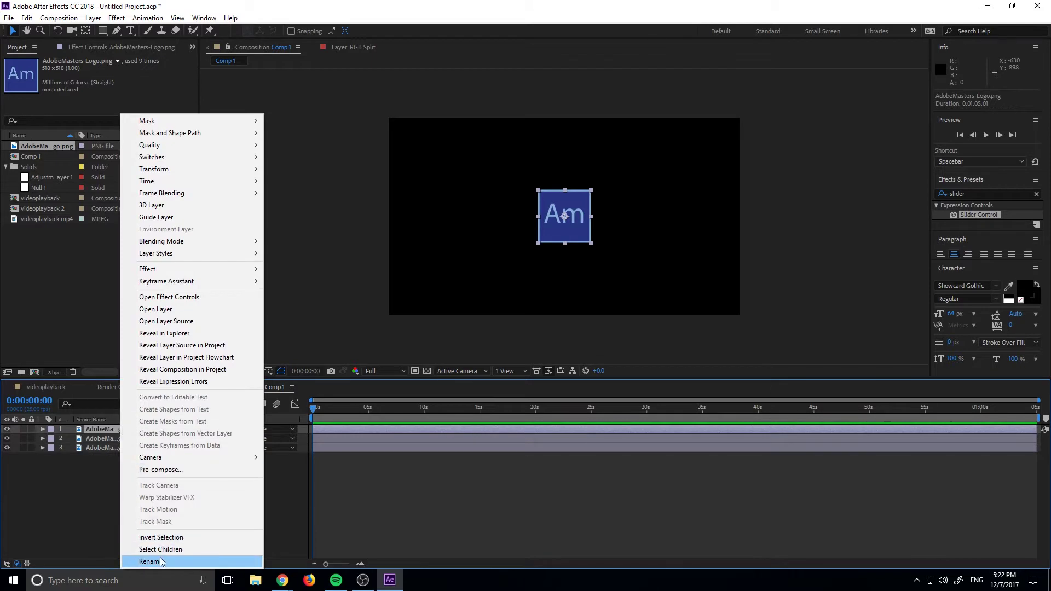
{"action": "left_click", "coordinate": [161, 561]}
{"action": "type", "text": "Red"}
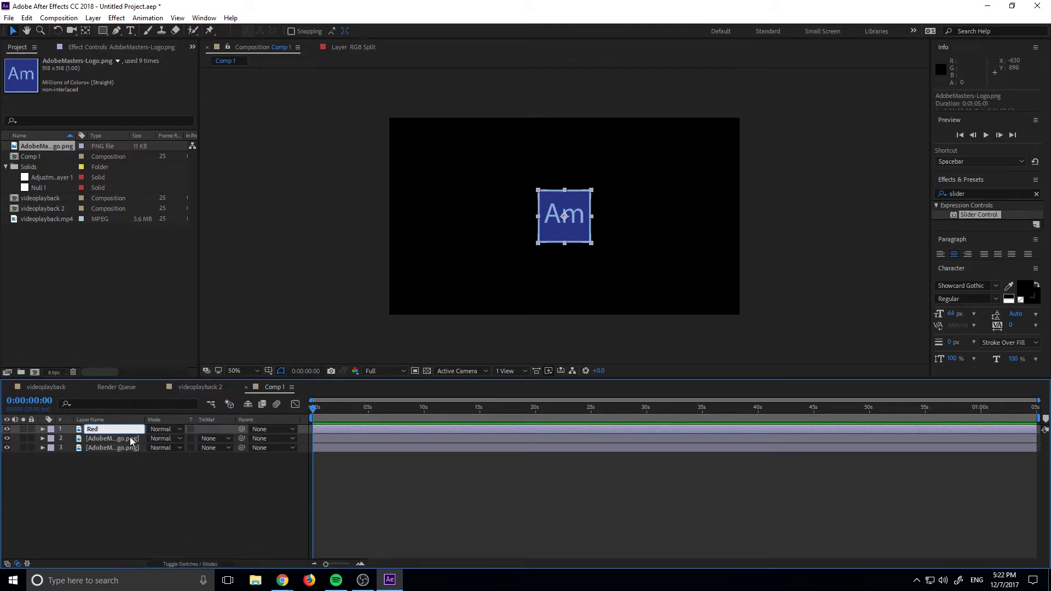
{"action": "right_click", "coordinate": [130, 437]}
{"action": "left_click", "coordinate": [153, 562]}
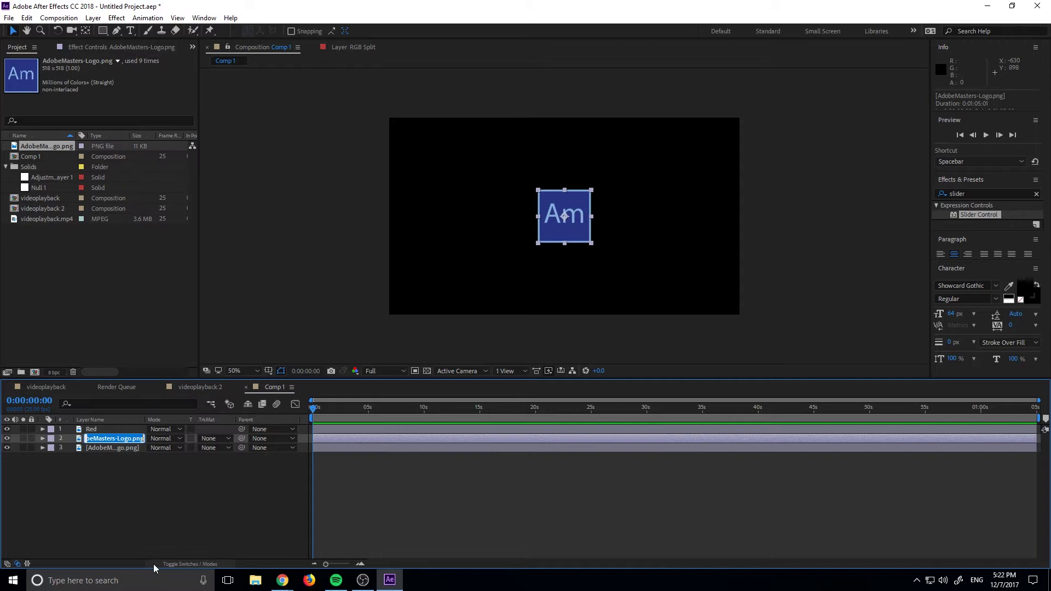
{"action": "type", "text": "Green"}
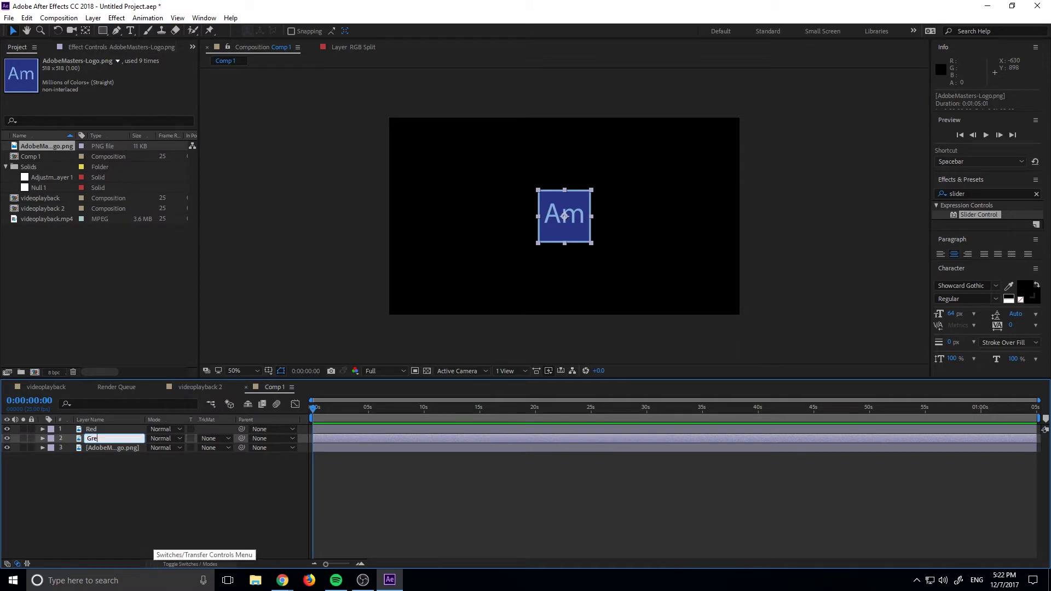
{"action": "right_click", "coordinate": [113, 450]}
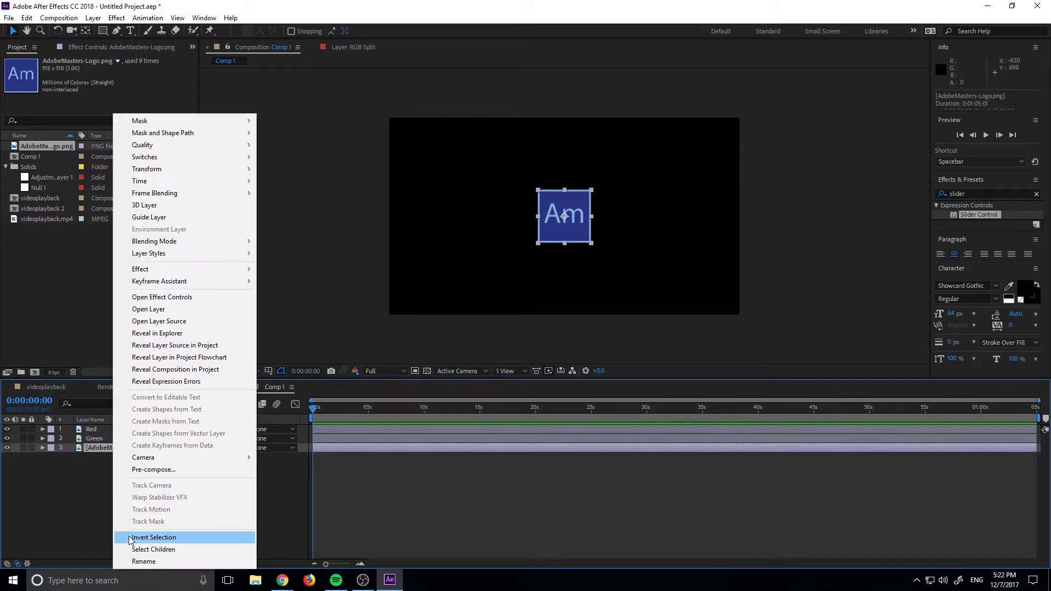
{"action": "left_click", "coordinate": [153, 562]}
{"action": "type", "text": "Blue"}
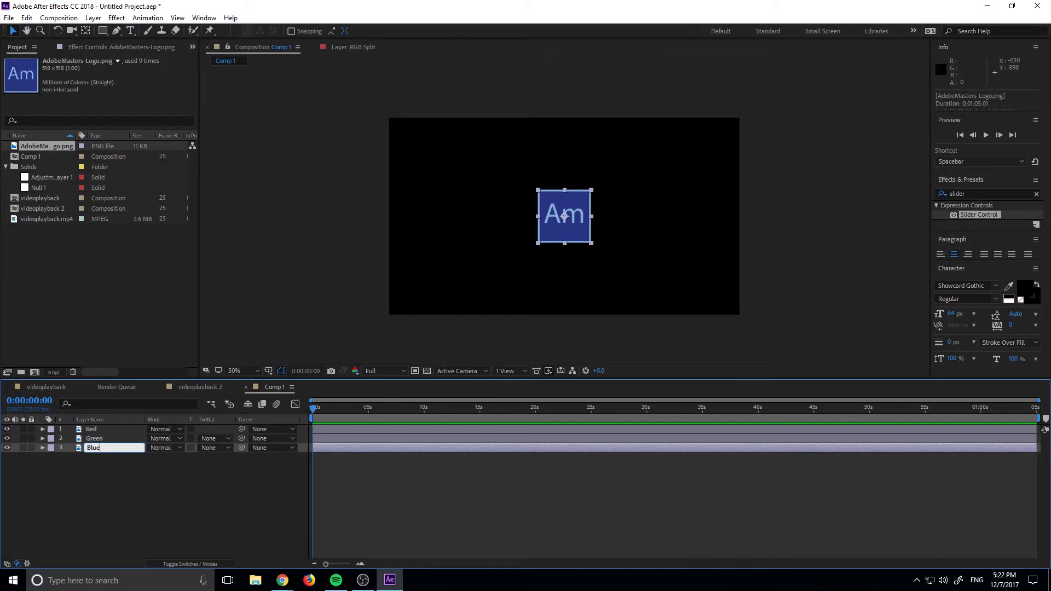
{"action": "left_click", "coordinate": [136, 490]}
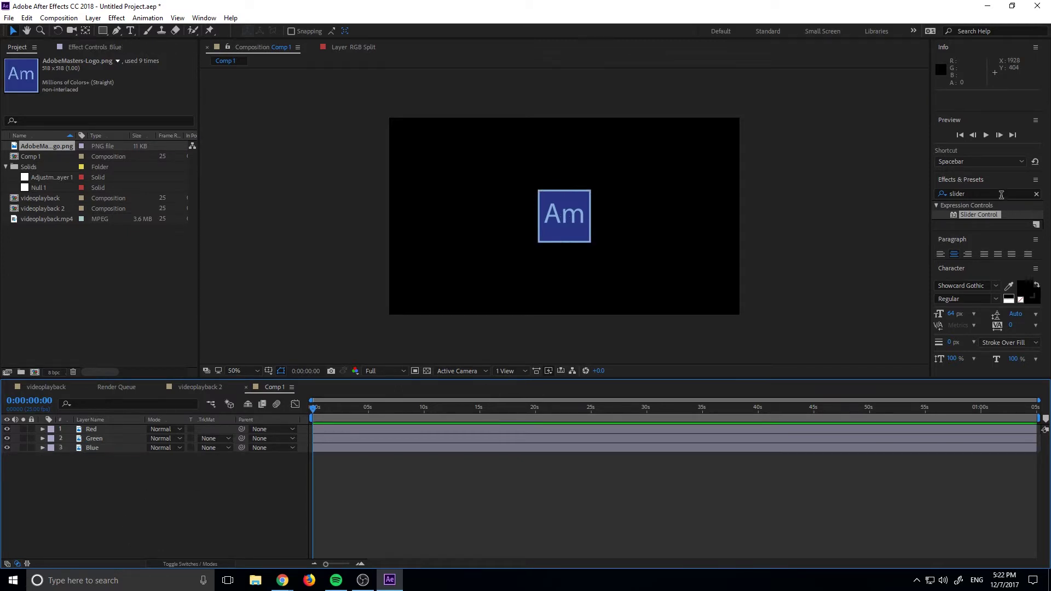
Step: Search Effects & Presets for 'curve' and apply Curves to the Red layer
{"action": "left_click", "coordinate": [941, 194]}
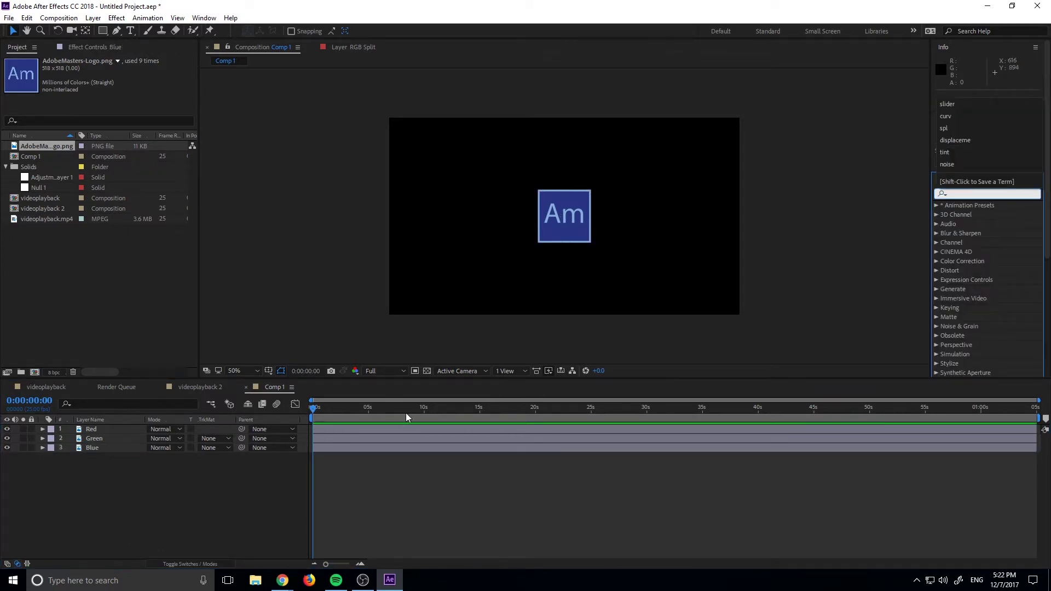
{"action": "key", "text": "Escape"}
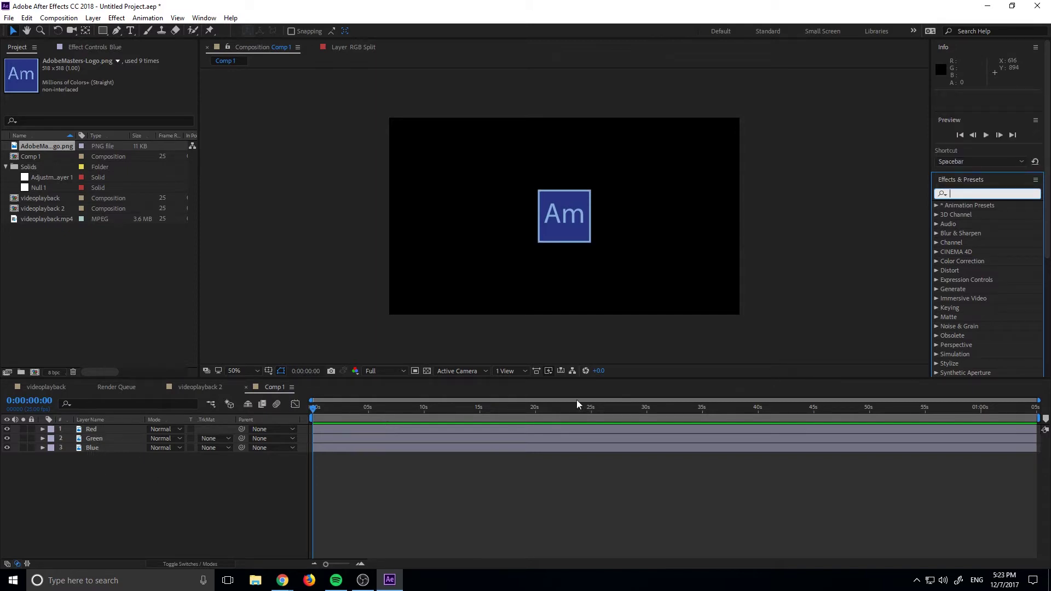
{"action": "type", "text": "curve"}
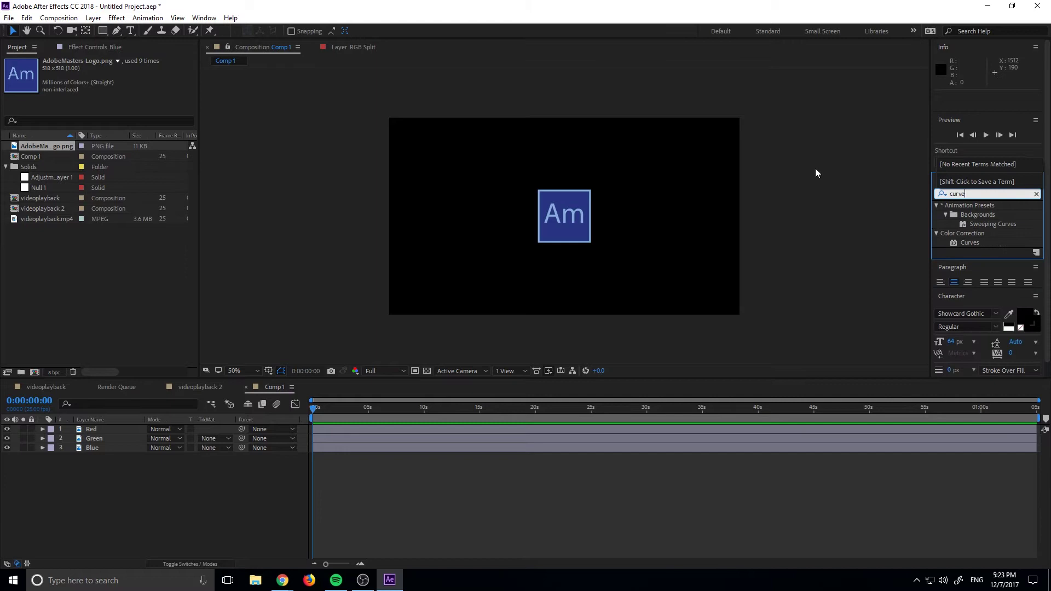
{"action": "left_click_drag", "start_coordinate": [970, 243], "coordinate": [115, 430]}
{"action": "left_click", "coordinate": [146, 80]}
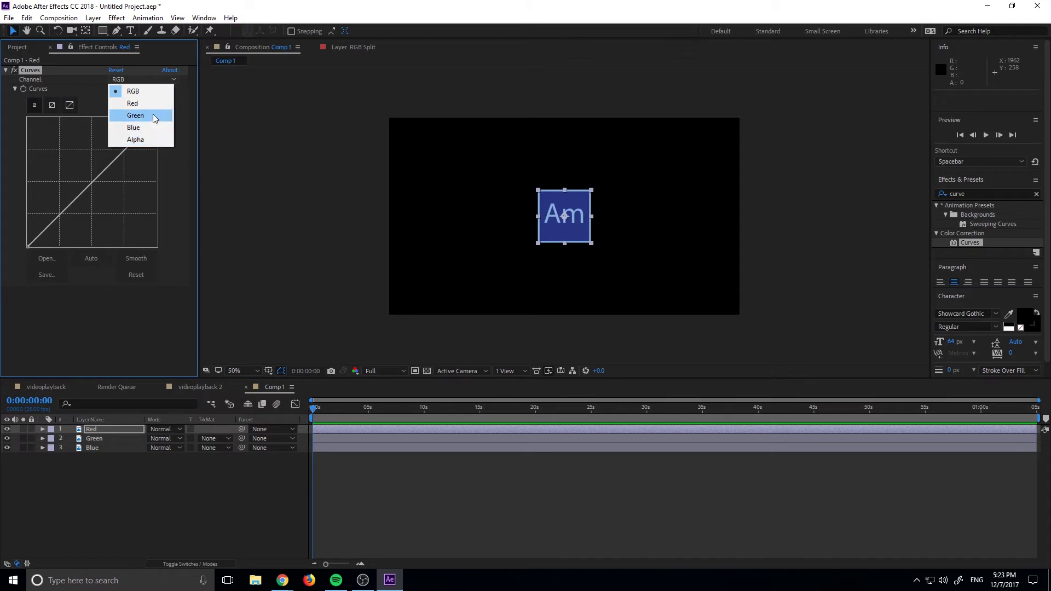
{"action": "left_click", "coordinate": [98, 466]}
{"action": "left_click", "coordinate": [100, 429]}
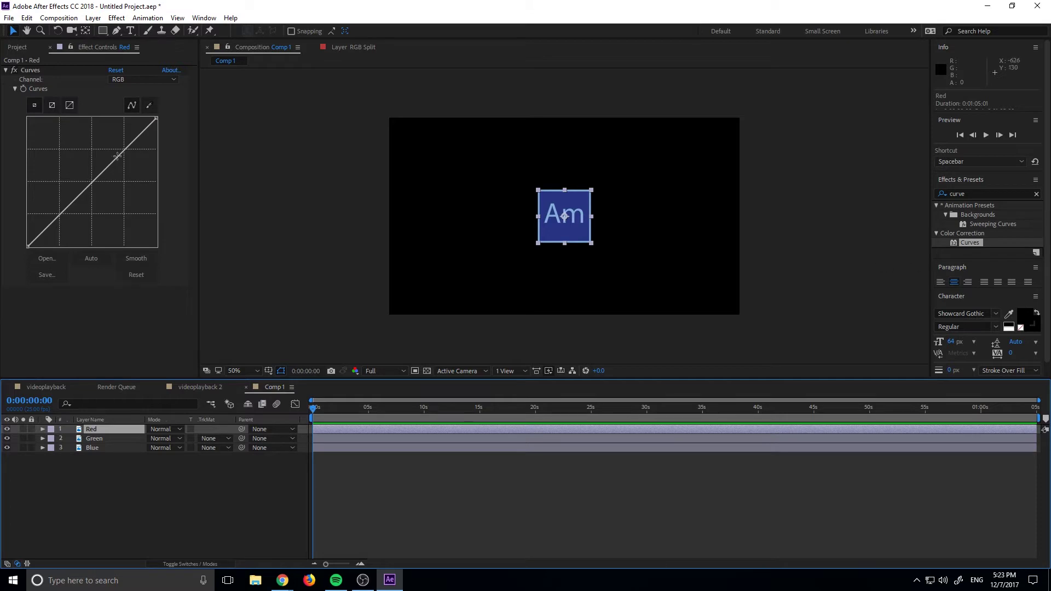
Step: Pull the Green and Blue channel curves' top points to zero, leaving the logo red
{"action": "left_click", "coordinate": [144, 80]}
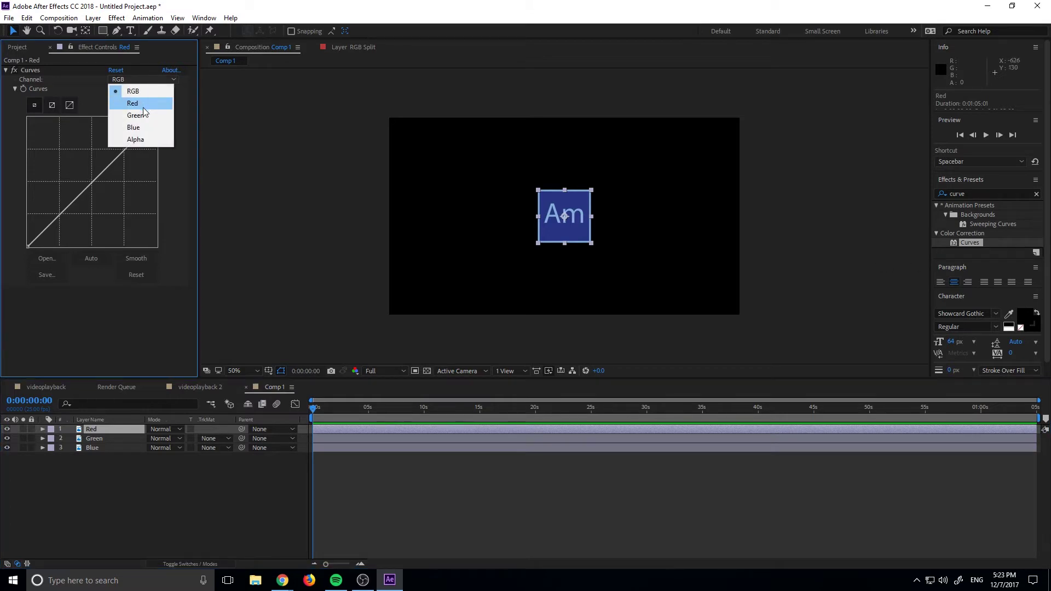
{"action": "left_click", "coordinate": [146, 116]}
{"action": "left_click_drag", "start_coordinate": [154, 117], "coordinate": [157, 246]}
{"action": "left_click", "coordinate": [162, 79]}
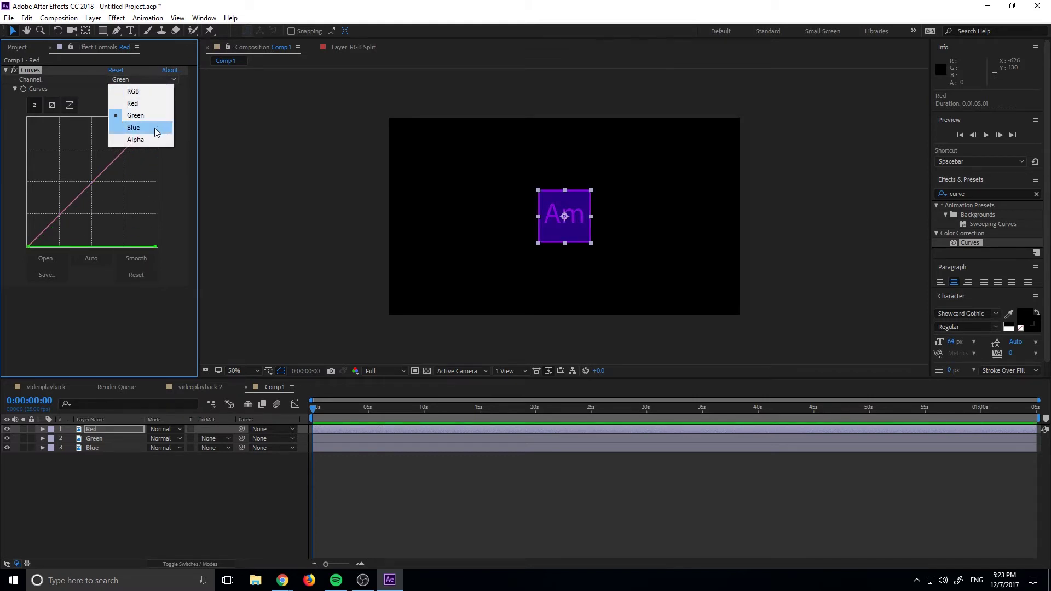
{"action": "left_click", "coordinate": [134, 127]}
{"action": "left_click", "coordinate": [164, 79]}
{"action": "left_click", "coordinate": [190, 97]}
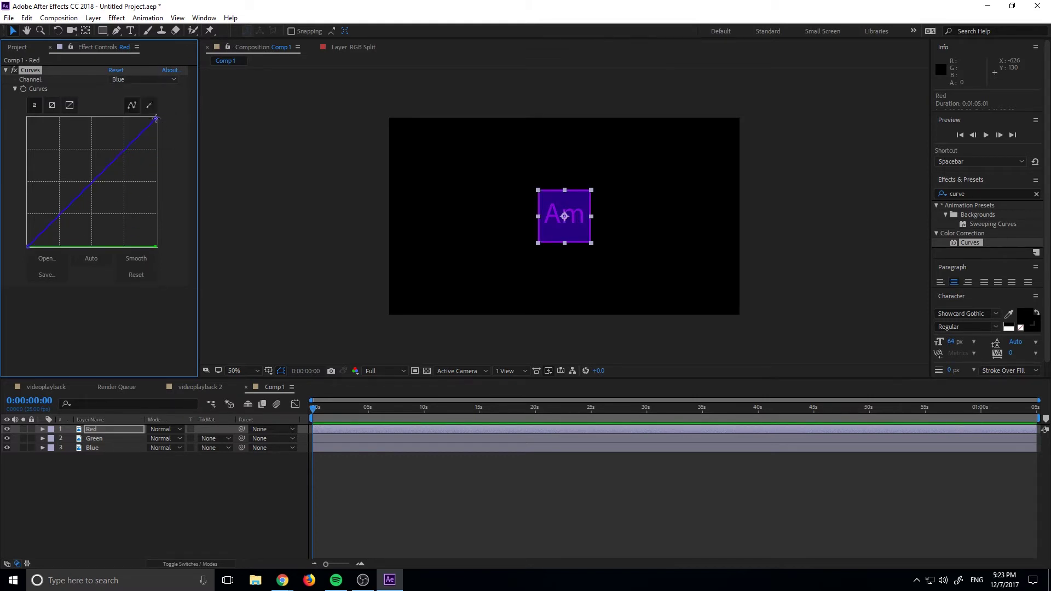
{"action": "left_click_drag", "start_coordinate": [157, 119], "coordinate": [153, 294]}
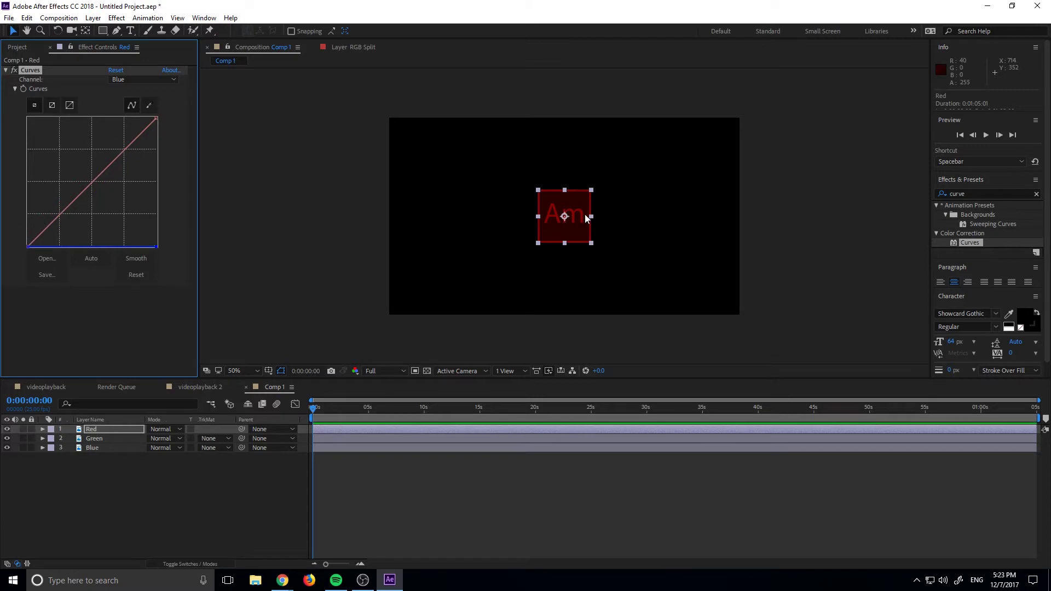
{"action": "left_click", "coordinate": [96, 479]}
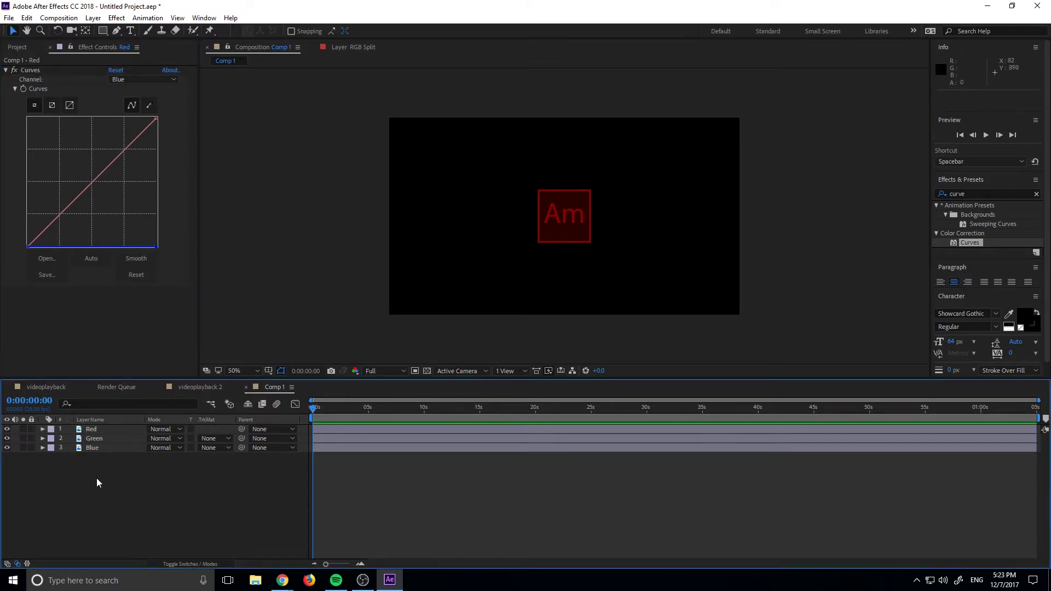
Step: Apply Curves to the Green layer and hide the Red layer
{"action": "left_click", "coordinate": [104, 438]}
{"action": "left_click_drag", "start_coordinate": [970, 242], "coordinate": [61, 356]}
{"action": "left_click", "coordinate": [8, 437]}
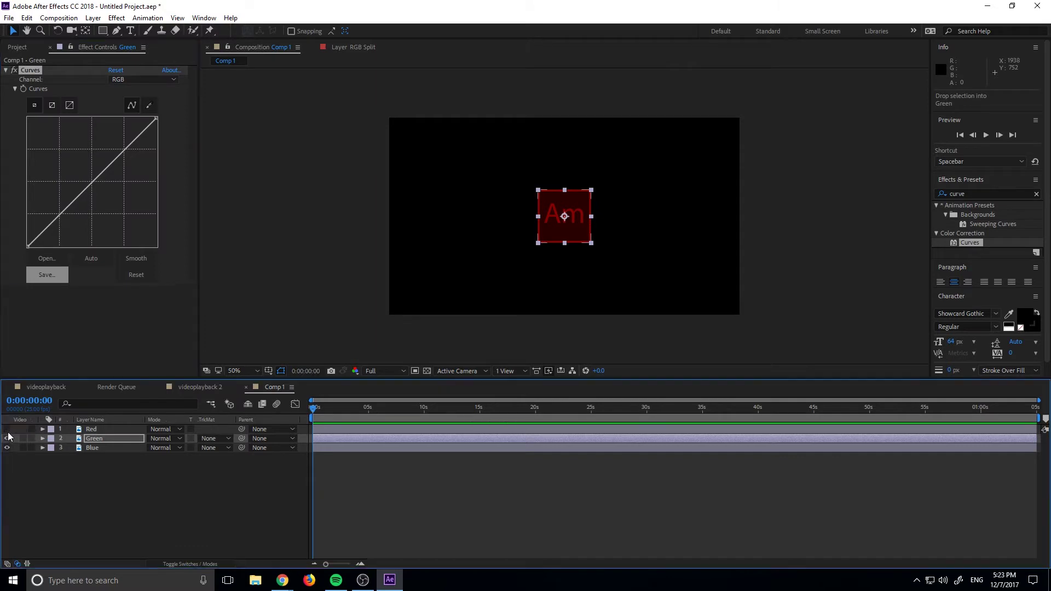
{"action": "left_click", "coordinate": [7, 429]}
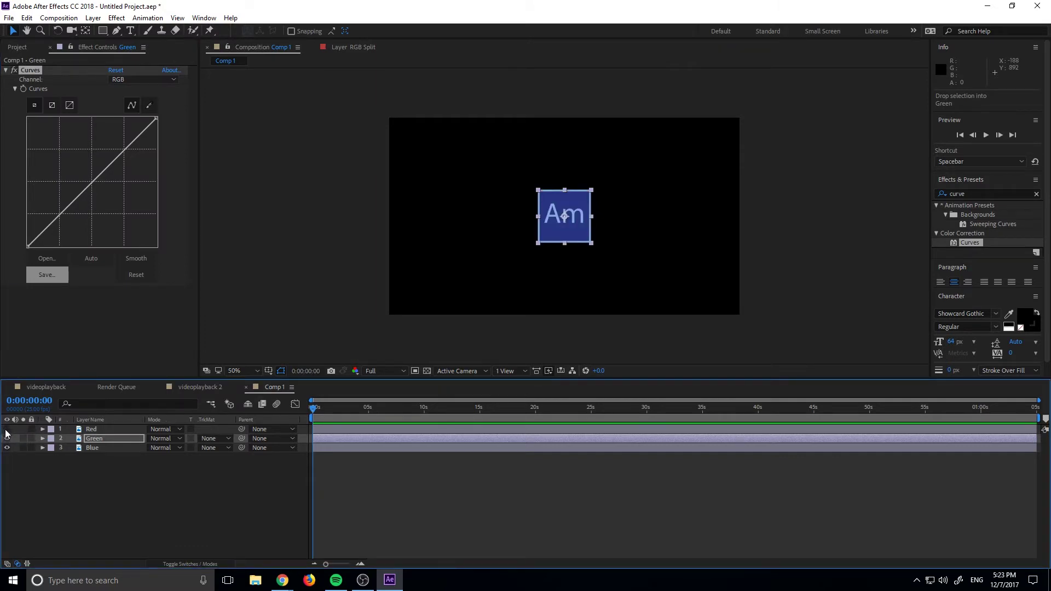
Step: Drag the Red and Blue channel curves' end points to zero, leaving only green
{"action": "left_click", "coordinate": [139, 80]}
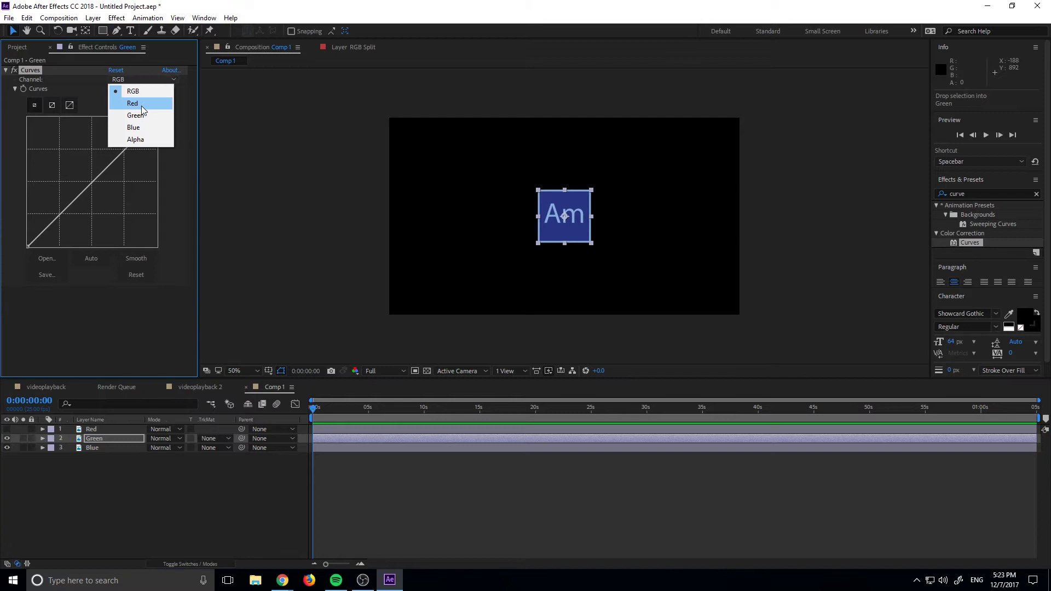
{"action": "left_click", "coordinate": [142, 105]}
{"action": "left_click_drag", "start_coordinate": [157, 118], "coordinate": [165, 258]}
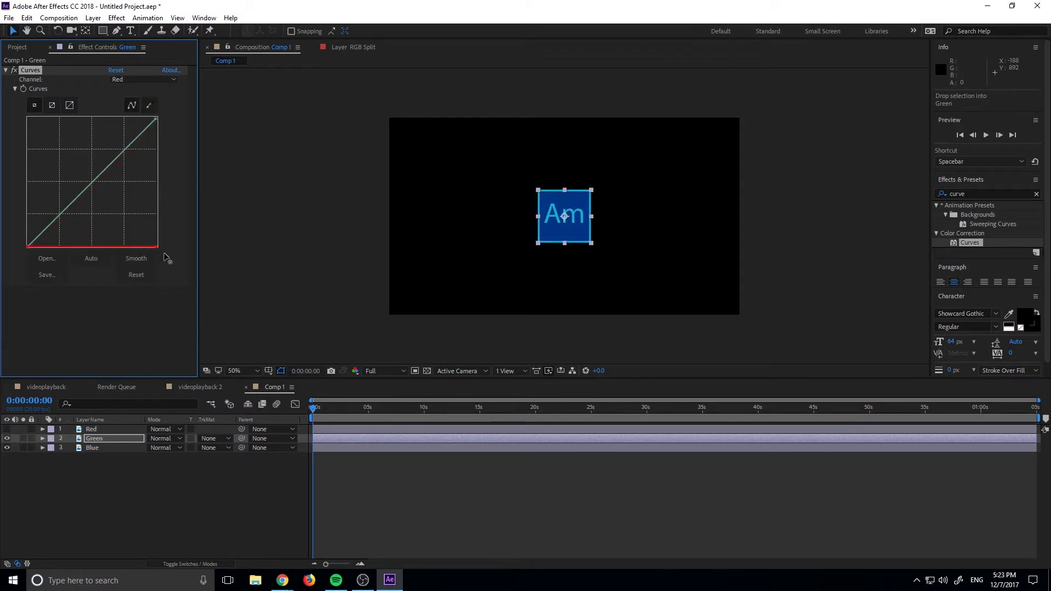
{"action": "left_click", "coordinate": [170, 79]}
{"action": "left_click", "coordinate": [157, 127]}
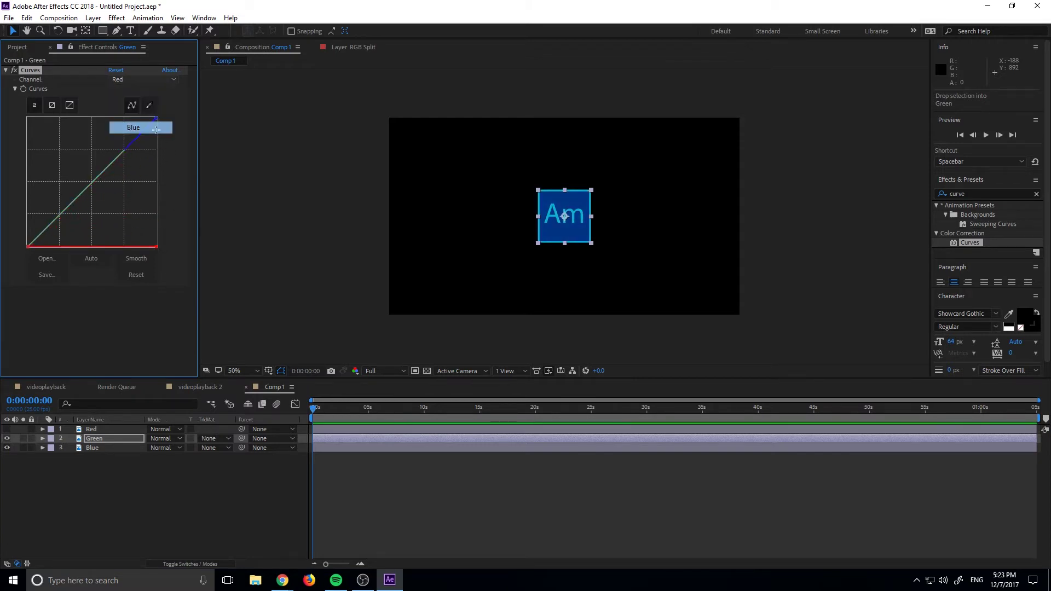
{"action": "left_click_drag", "start_coordinate": [158, 117], "coordinate": [165, 248]}
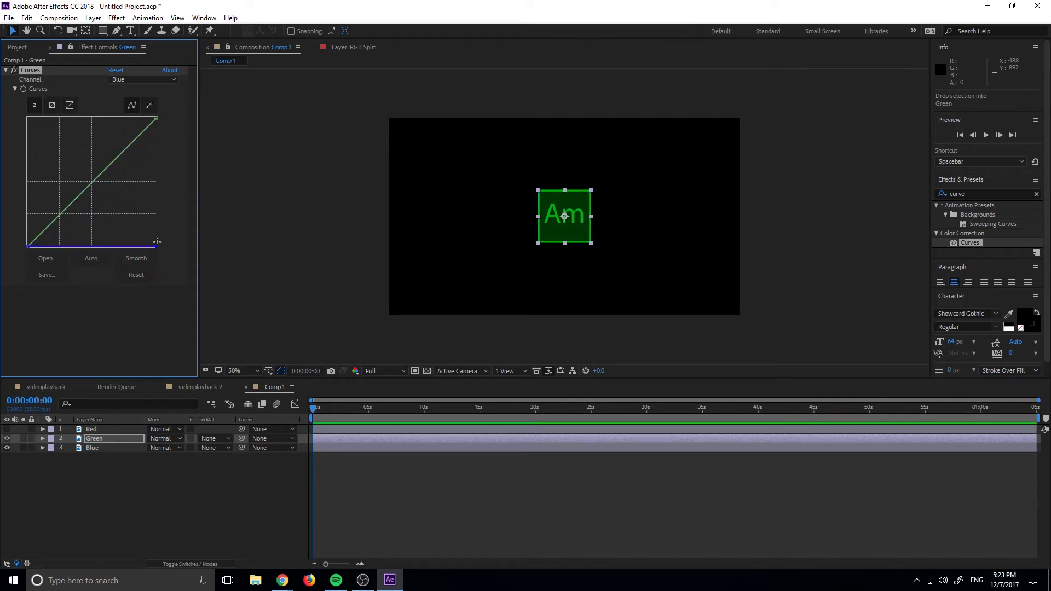
{"action": "left_click", "coordinate": [155, 246]}
Step: Hide the Green layer and apply Curves to the Blue layer
{"action": "left_click", "coordinate": [6, 439]}
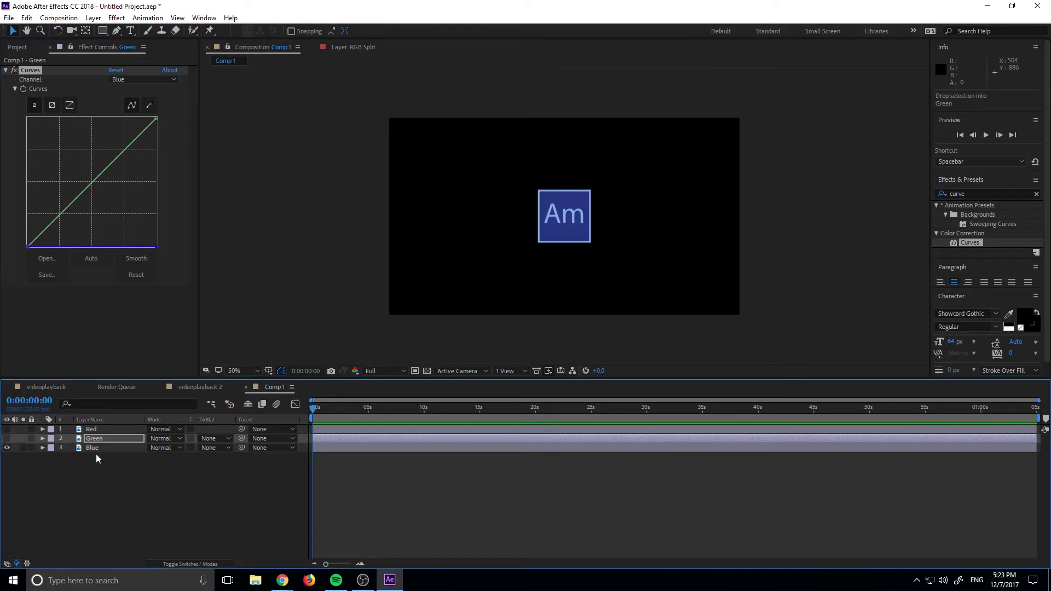
{"action": "left_click", "coordinate": [99, 447]}
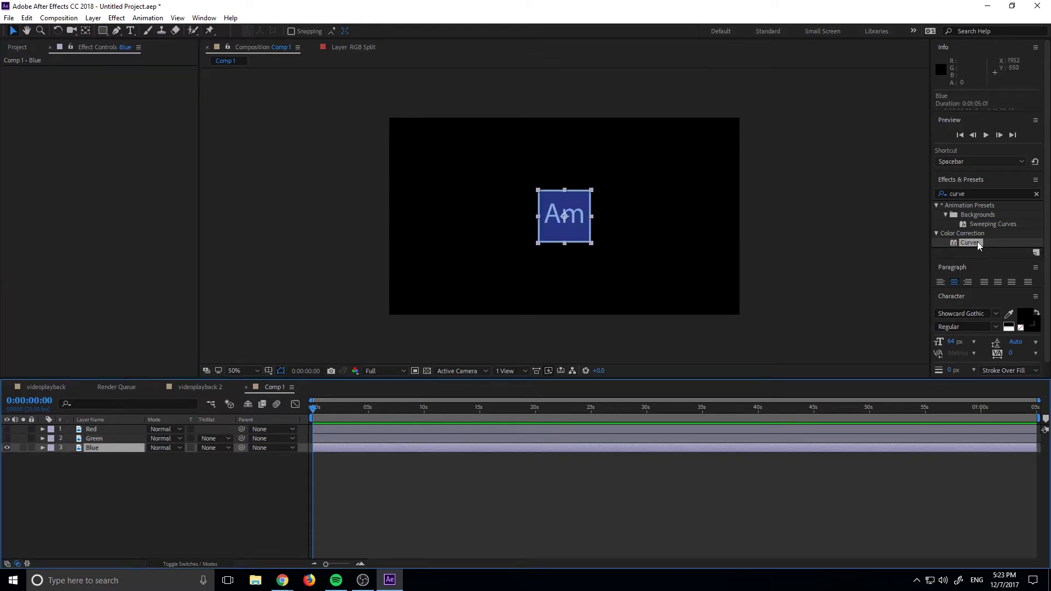
{"action": "left_click_drag", "start_coordinate": [977, 241], "coordinate": [111, 444]}
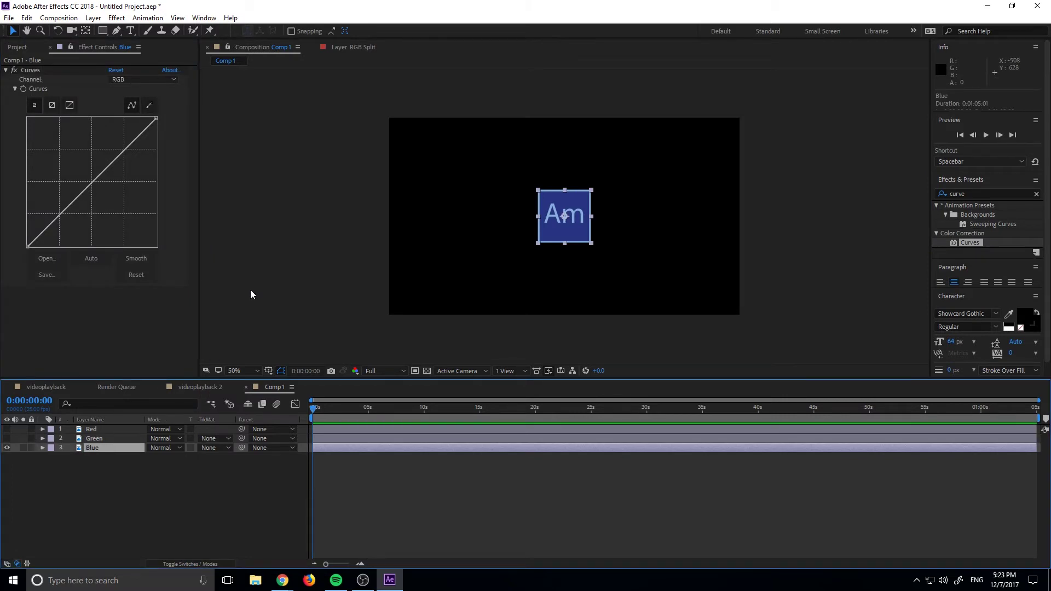
Step: Drag the Red and Green channel curves' top points to zero, leaving only blue
{"action": "left_click", "coordinate": [165, 78]}
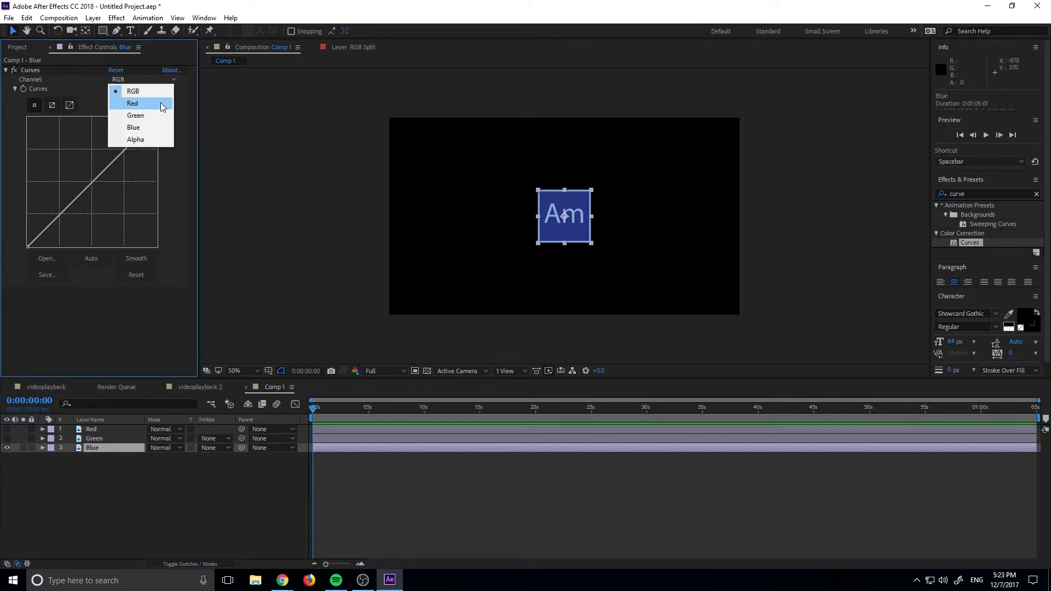
{"action": "left_click", "coordinate": [160, 103]}
{"action": "left_click_drag", "start_coordinate": [157, 119], "coordinate": [157, 286]}
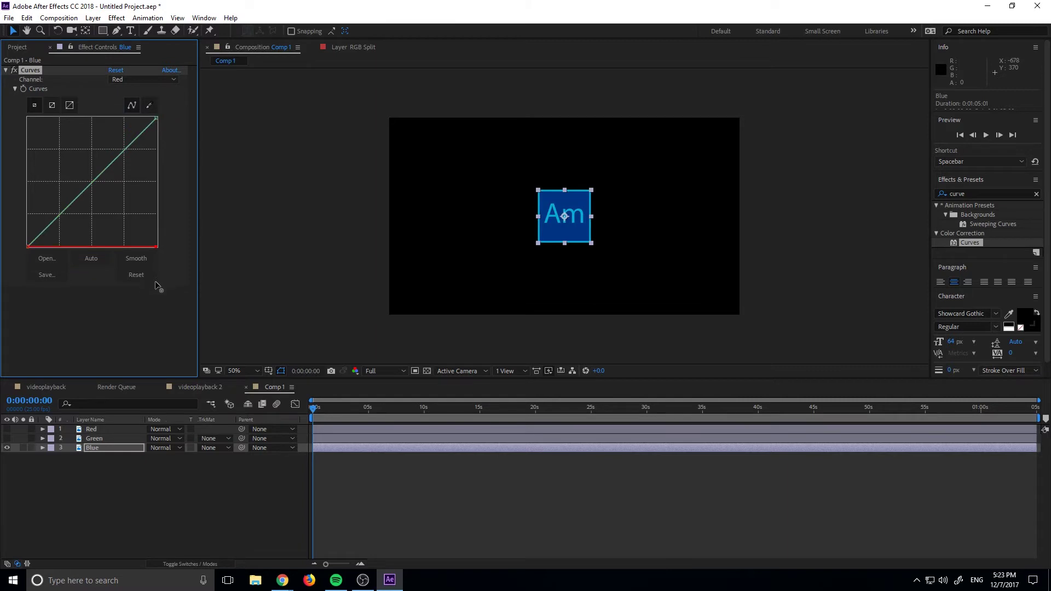
{"action": "left_click", "coordinate": [148, 80]}
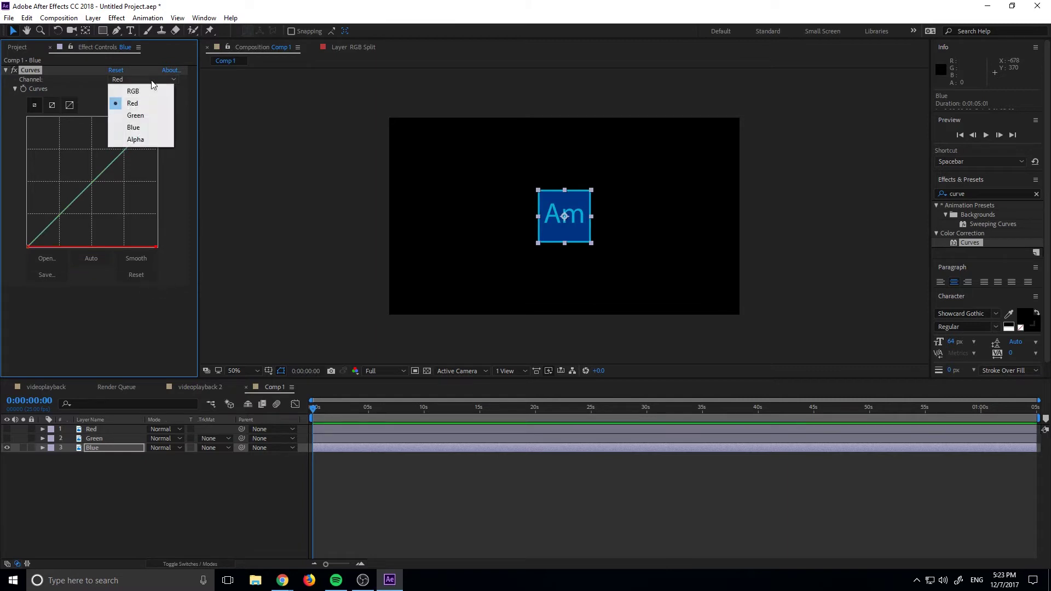
{"action": "left_click", "coordinate": [156, 115]}
{"action": "left_click_drag", "start_coordinate": [157, 118], "coordinate": [154, 287]}
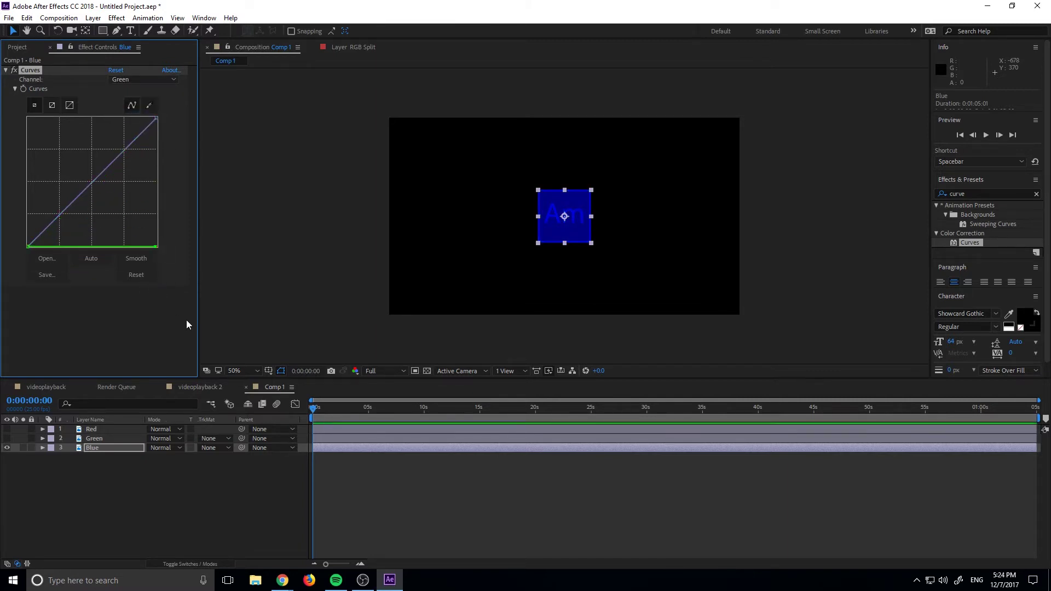
{"action": "left_click", "coordinate": [365, 489]}
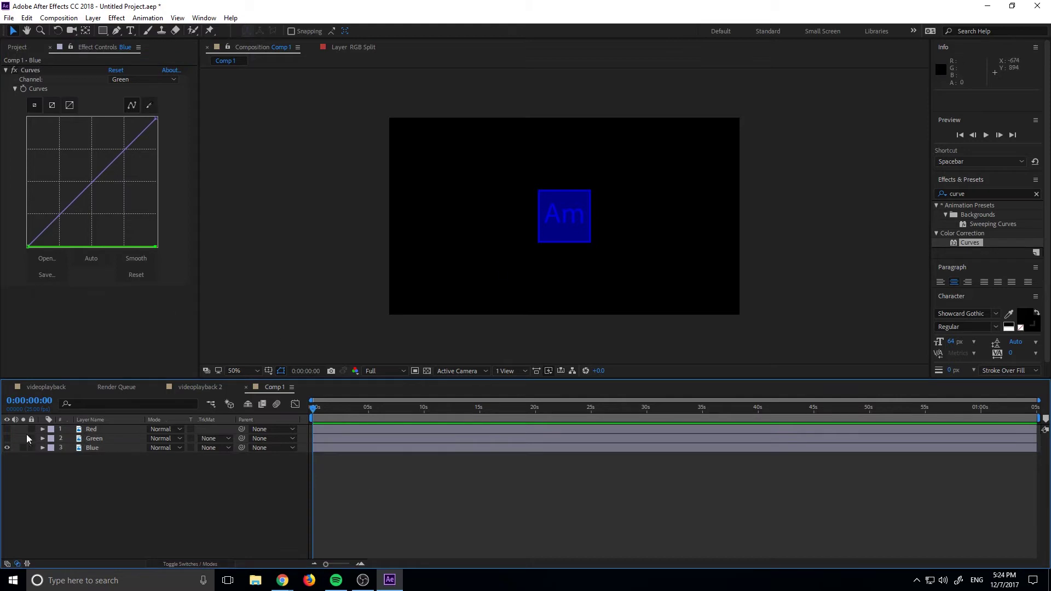
Step: Make the Red and Green layers visible again and show the Mode columns
{"action": "left_click", "coordinate": [6, 438]}
{"action": "left_click", "coordinate": [7, 429]}
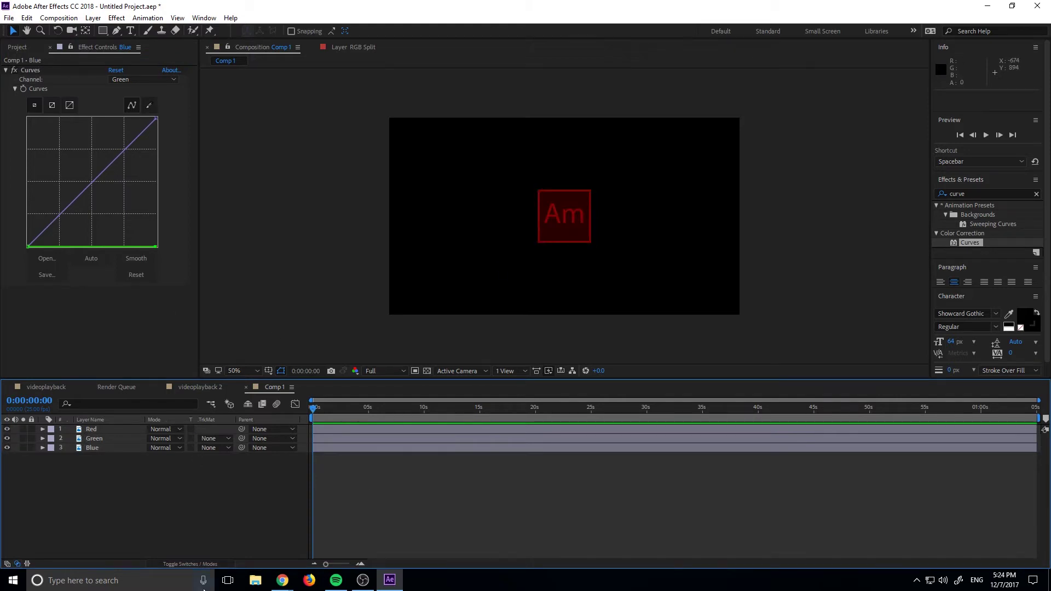
{"action": "left_click", "coordinate": [192, 564]}
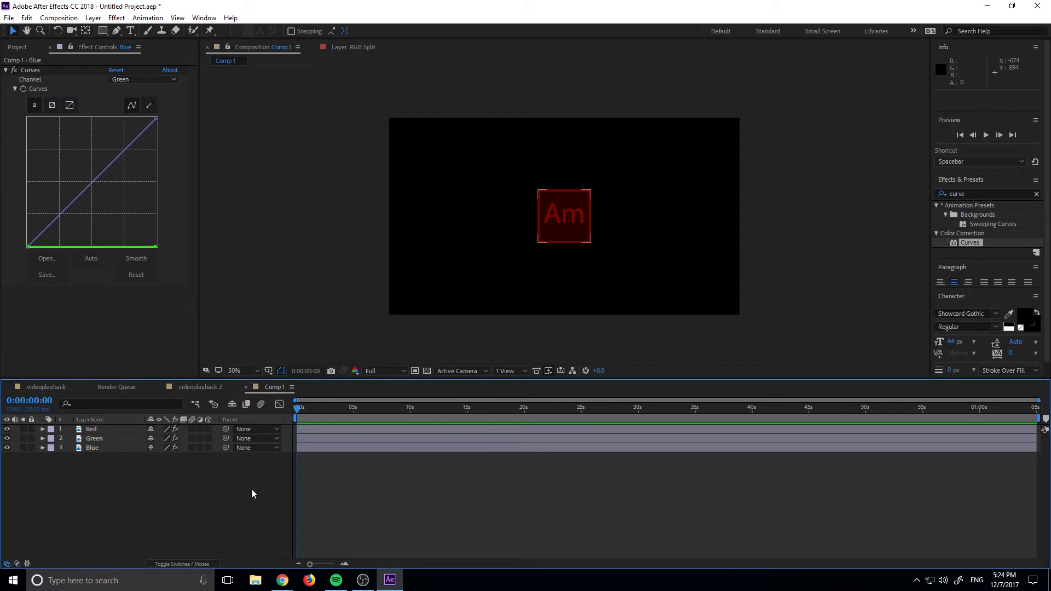
{"action": "left_click", "coordinate": [196, 563]}
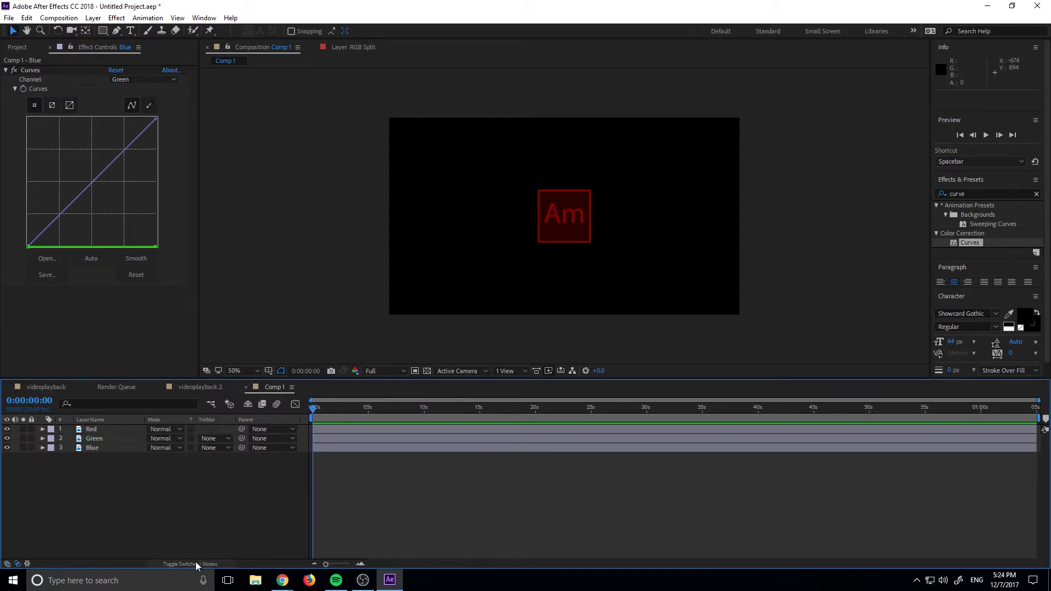
Step: Set the Red, Green and Blue layers' blending mode to Screen
{"action": "left_click", "coordinate": [171, 431]}
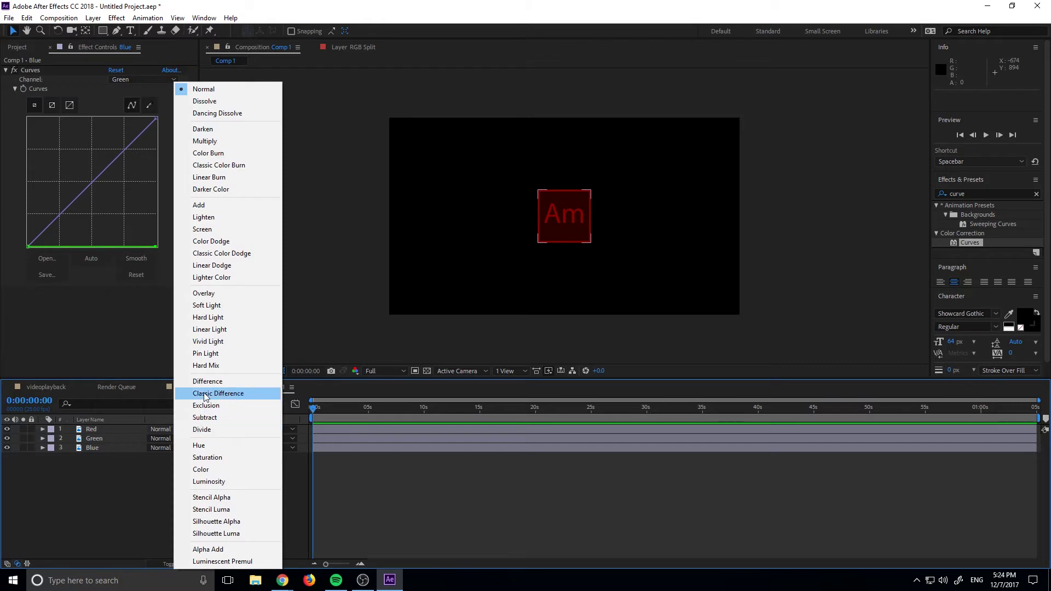
{"action": "left_click", "coordinate": [219, 229]}
{"action": "left_click", "coordinate": [173, 440]}
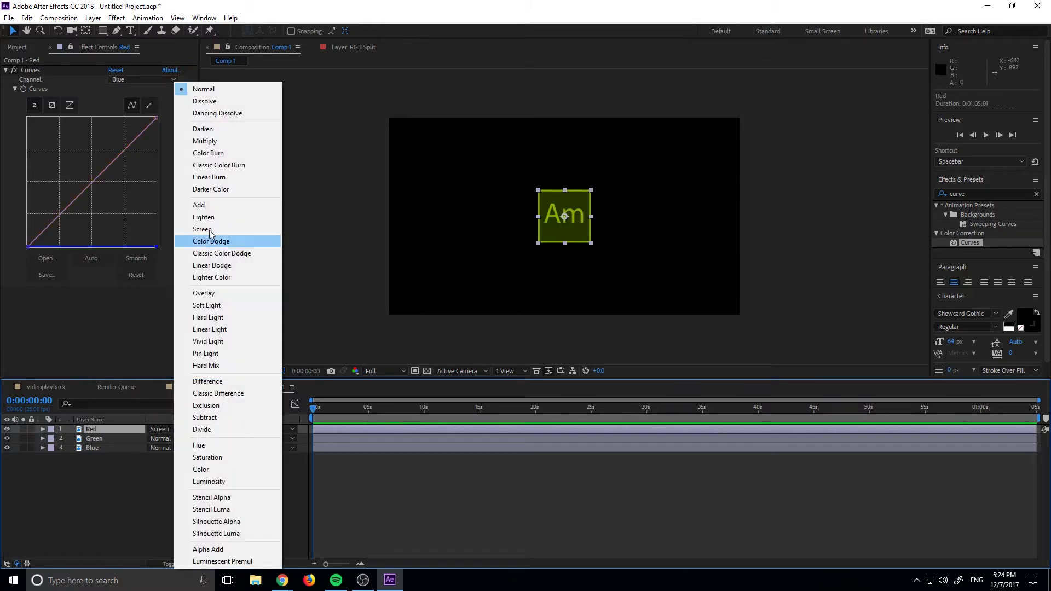
{"action": "left_click", "coordinate": [219, 228]}
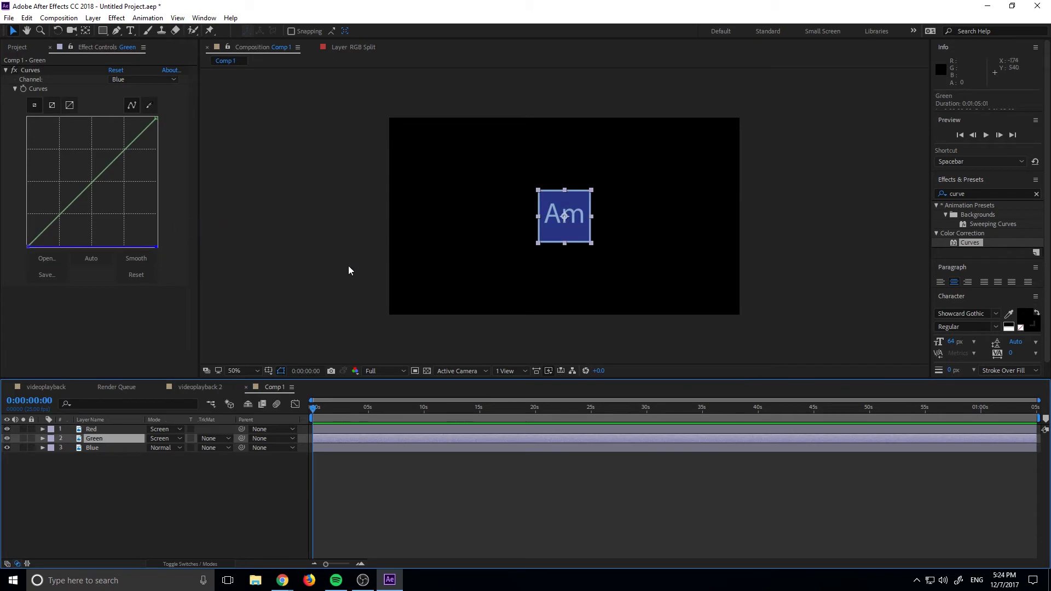
{"action": "left_click", "coordinate": [371, 472]}
{"action": "left_click", "coordinate": [173, 448]}
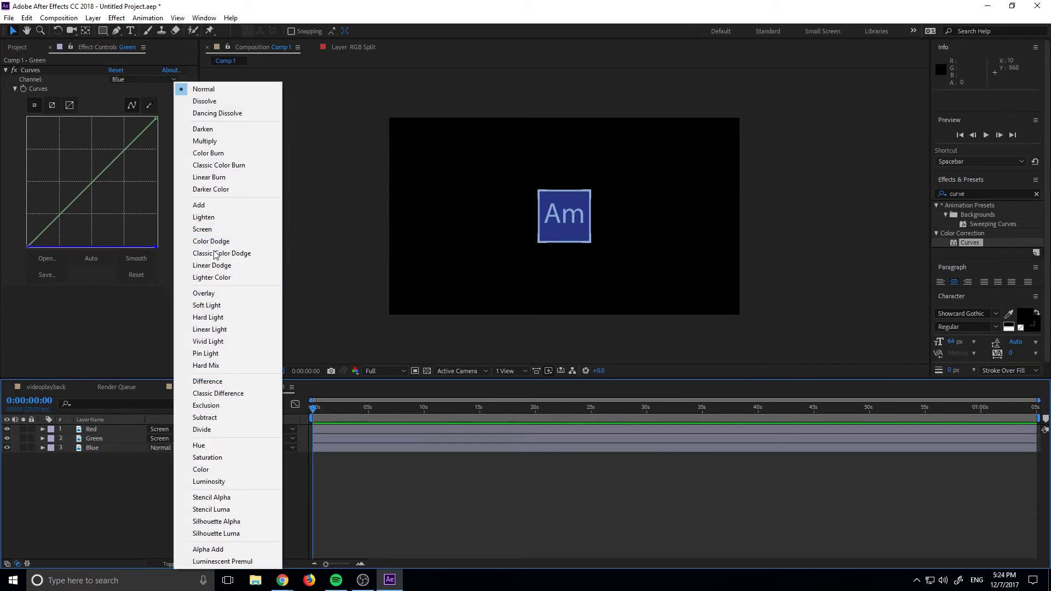
{"action": "left_click", "coordinate": [219, 228]}
{"action": "left_click", "coordinate": [362, 502]}
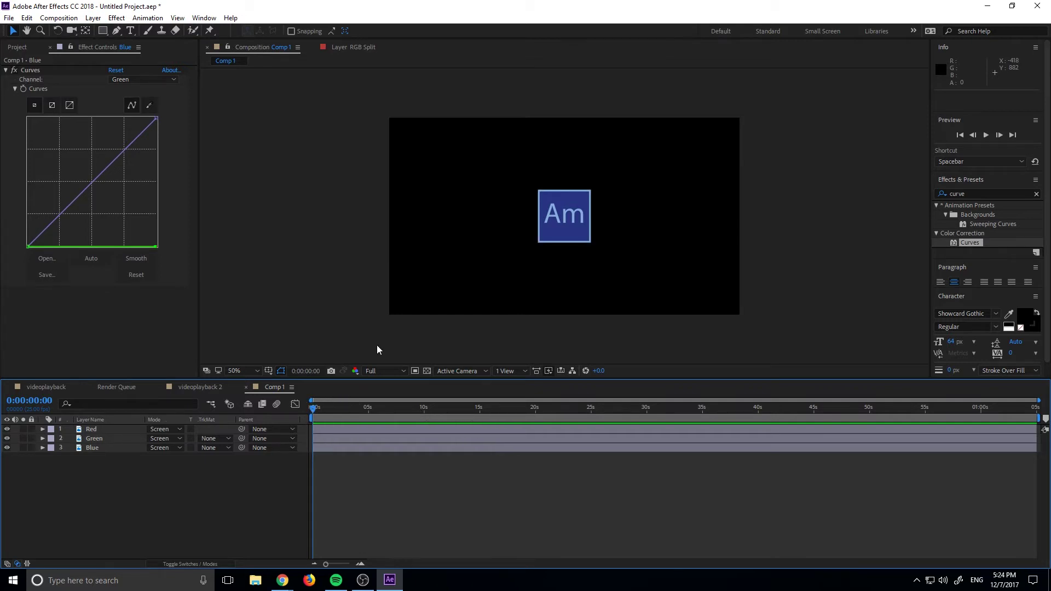
{"action": "left_click_drag", "start_coordinate": [558, 226], "coordinate": [574, 185]}
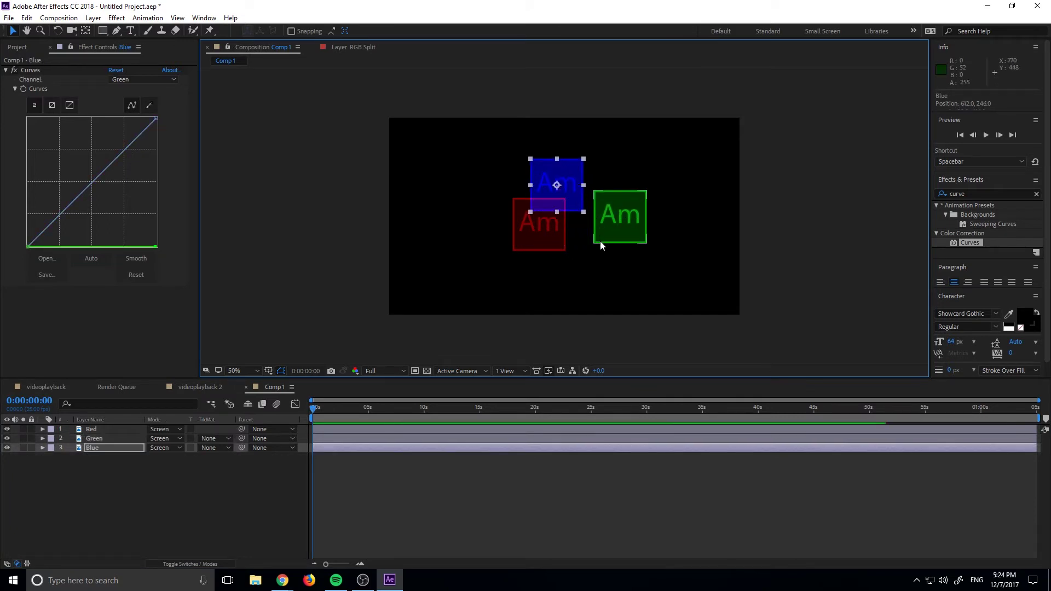
{"action": "key", "text": "ctrl+z"}
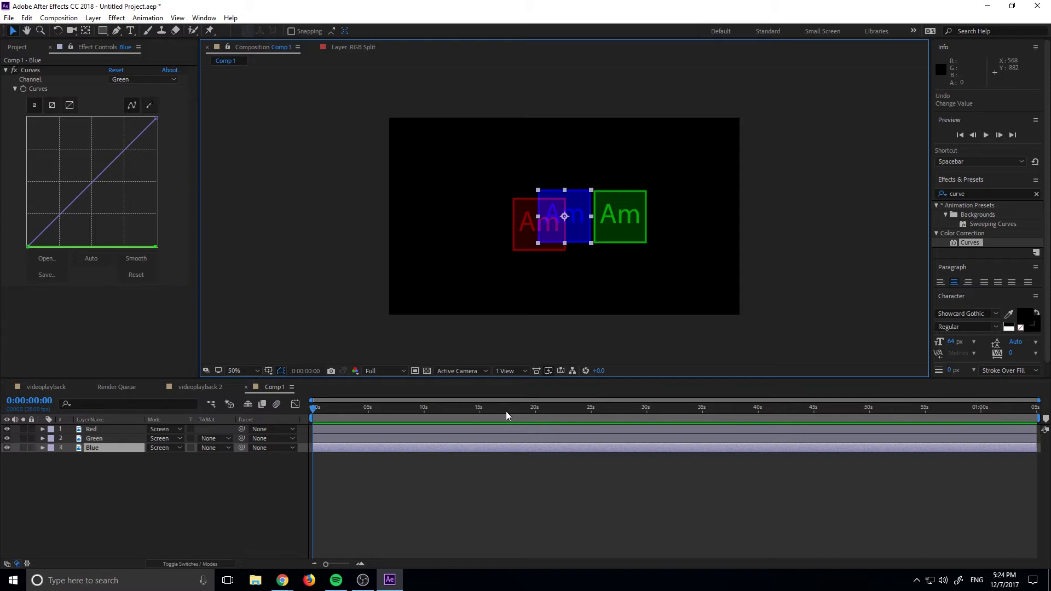
{"action": "key", "text": "ctrl+z"}
{"action": "key", "text": "ctrl+z"}
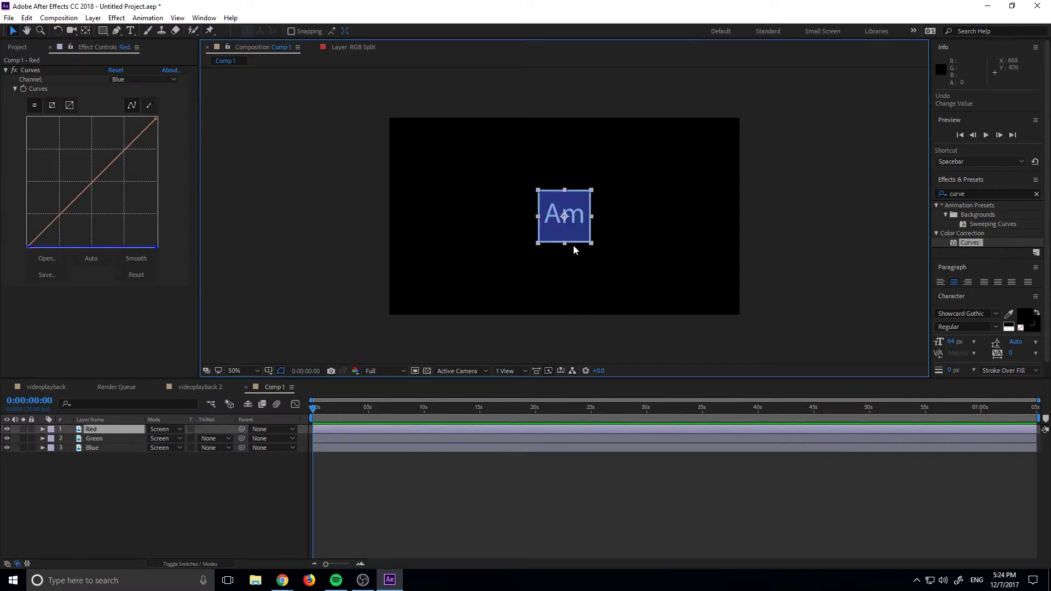
{"action": "left_click", "coordinate": [506, 478]}
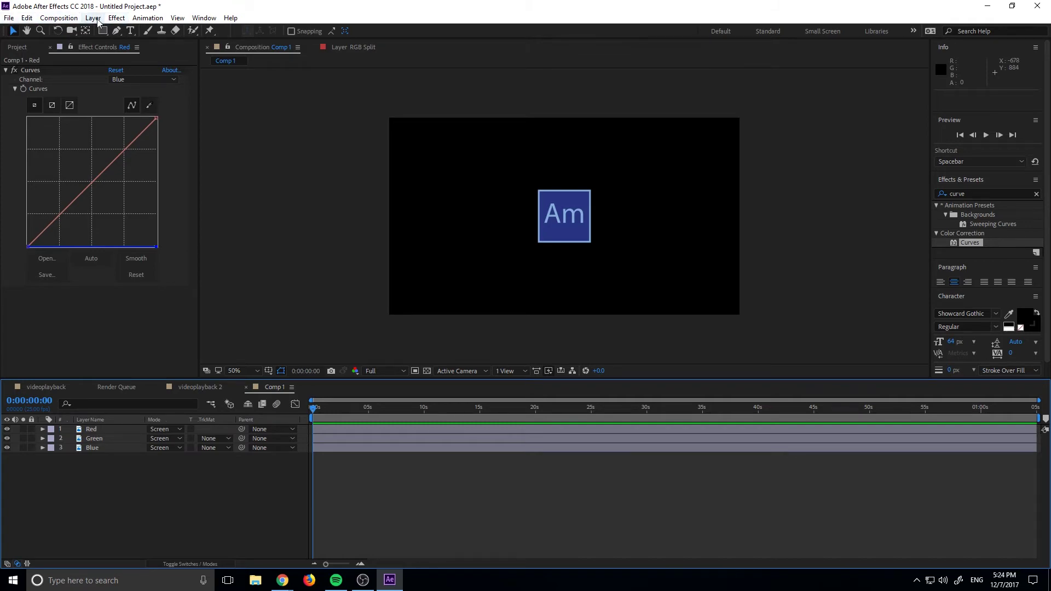
Step: Add a new null layer to Comp 1 and select it
{"action": "left_click", "coordinate": [9, 18]}
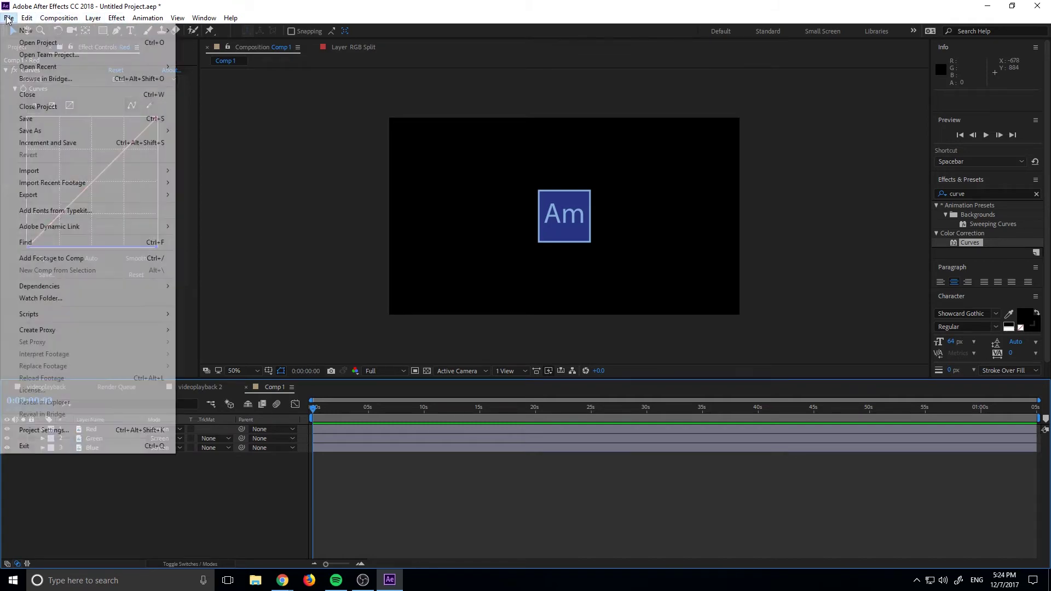
{"action": "mouse_move", "coordinate": [93, 18]}
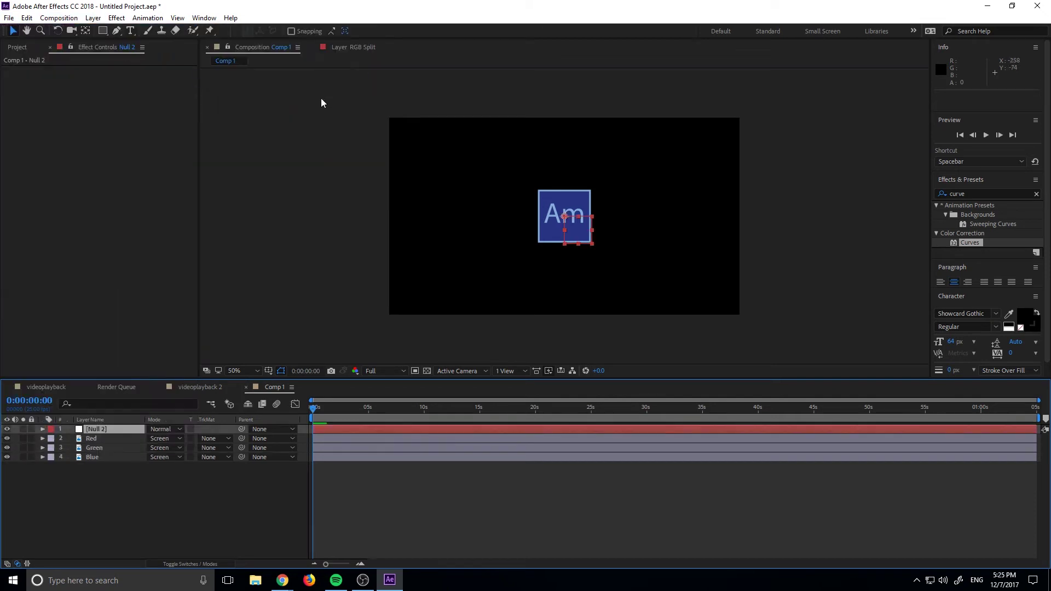
{"action": "left_click", "coordinate": [380, 550]}
{"action": "left_click", "coordinate": [367, 433]}
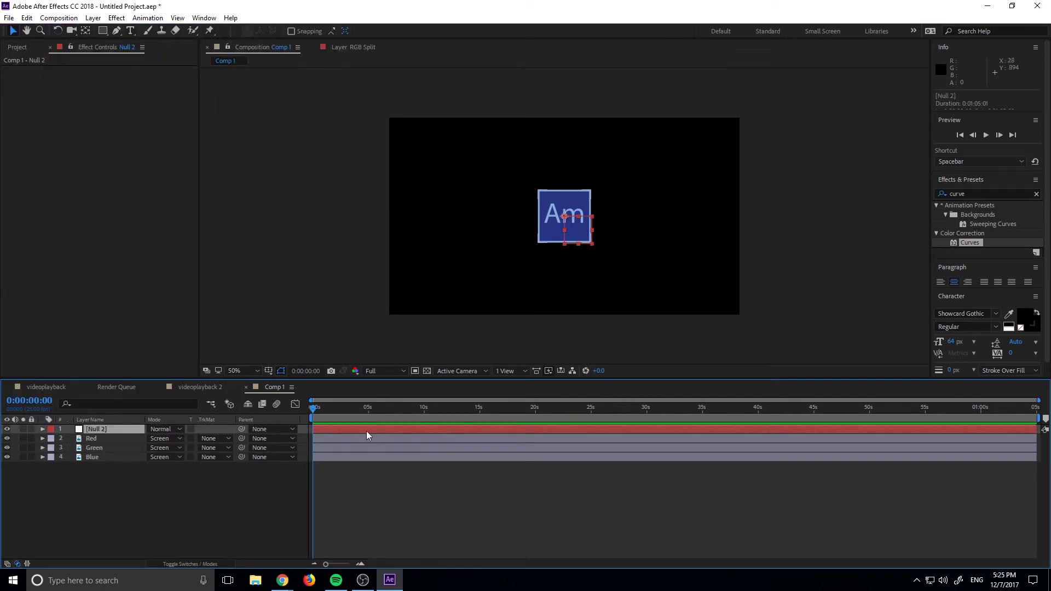
Step: Search for 'slider' and add three Slider Control effects to the null layer
{"action": "left_click", "coordinate": [980, 193]}
{"action": "type", "text": "sli"}
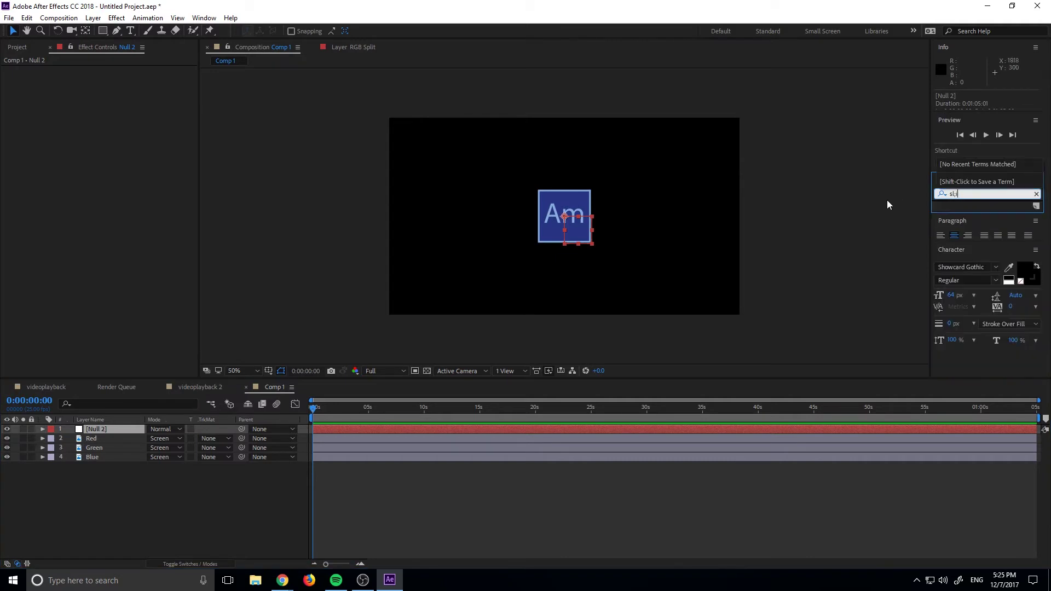
{"action": "key", "text": "BackSpace"}
{"action": "key", "text": "BackSpace"}
{"action": "type", "text": "ider"}
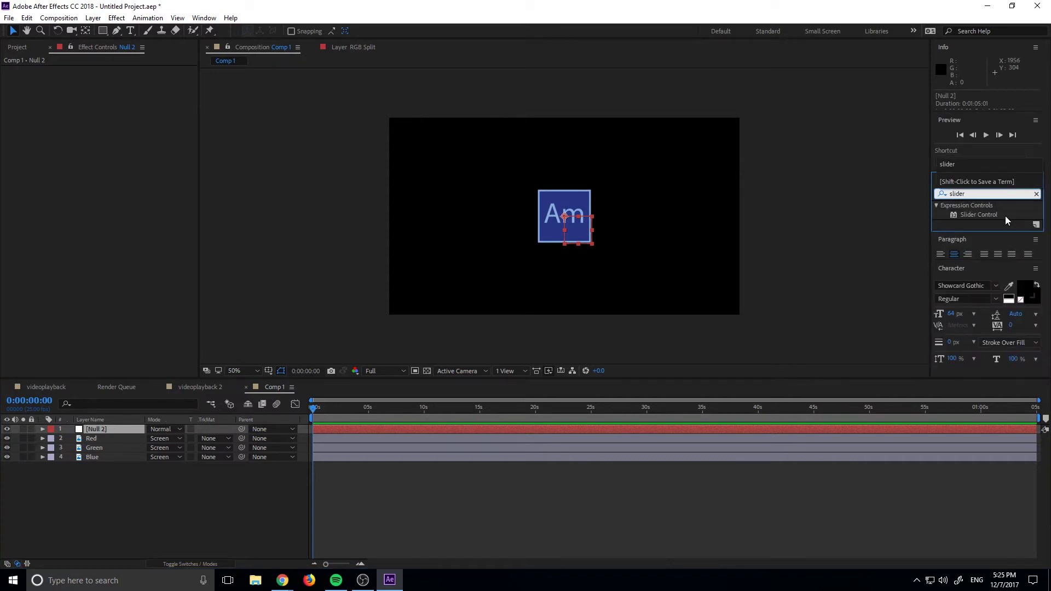
{"action": "left_click_drag", "start_coordinate": [1006, 216], "coordinate": [99, 229]}
{"action": "left_click_drag", "start_coordinate": [969, 215], "coordinate": [110, 216]}
{"action": "left_click_drag", "start_coordinate": [973, 215], "coordinate": [55, 219]}
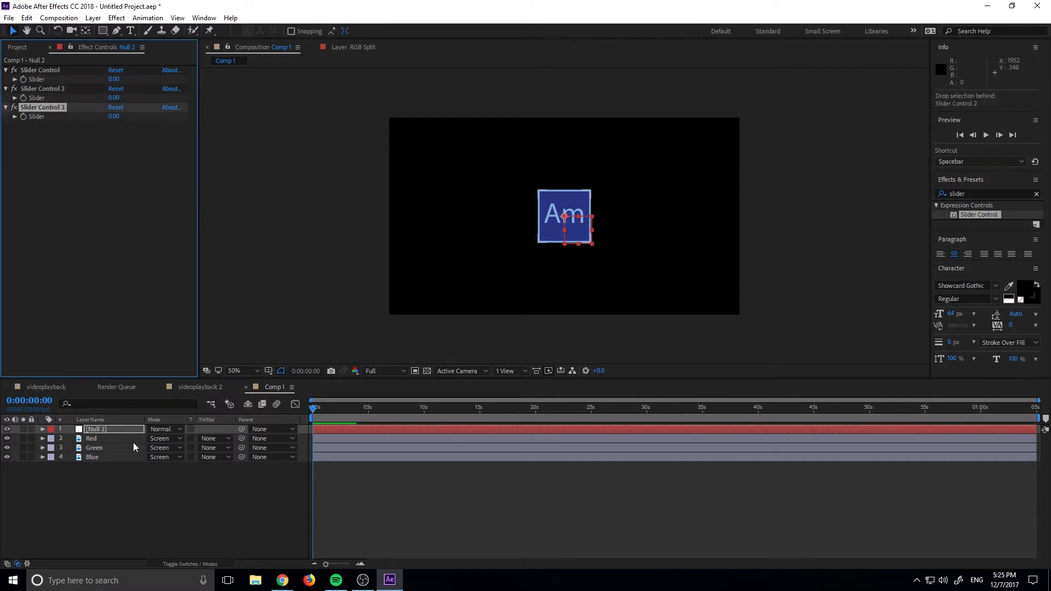
Step: Rename the null layer to RGB Split Controller
{"action": "right_click", "coordinate": [118, 430]}
{"action": "left_click", "coordinate": [154, 563]}
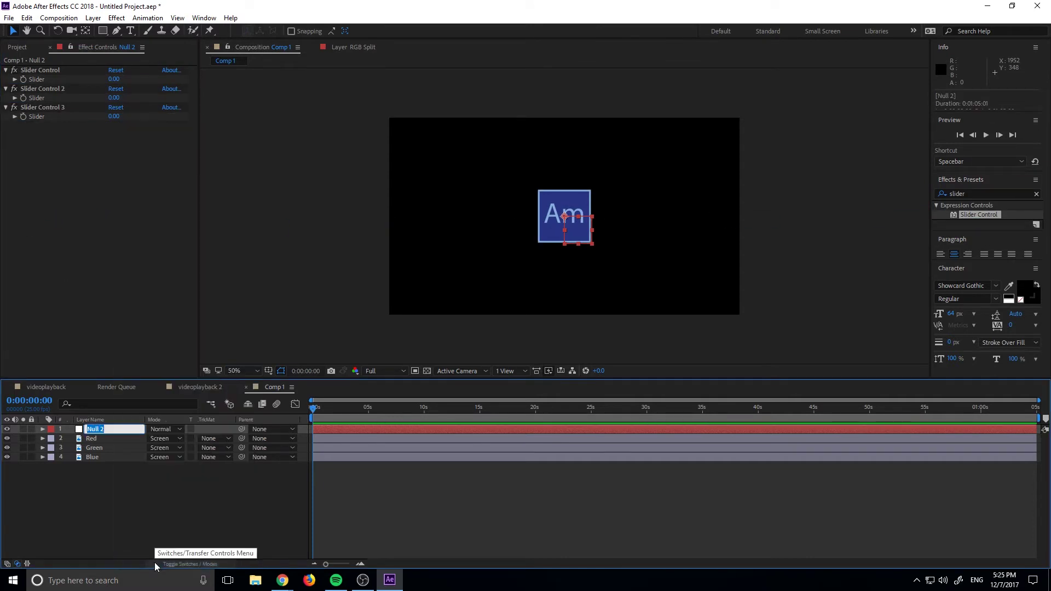
{"action": "type", "text": "RE"}
{"action": "type", "text": "GB Split"}
{"action": "type", "text": " Controller"}
{"action": "left_click", "coordinate": [185, 473]}
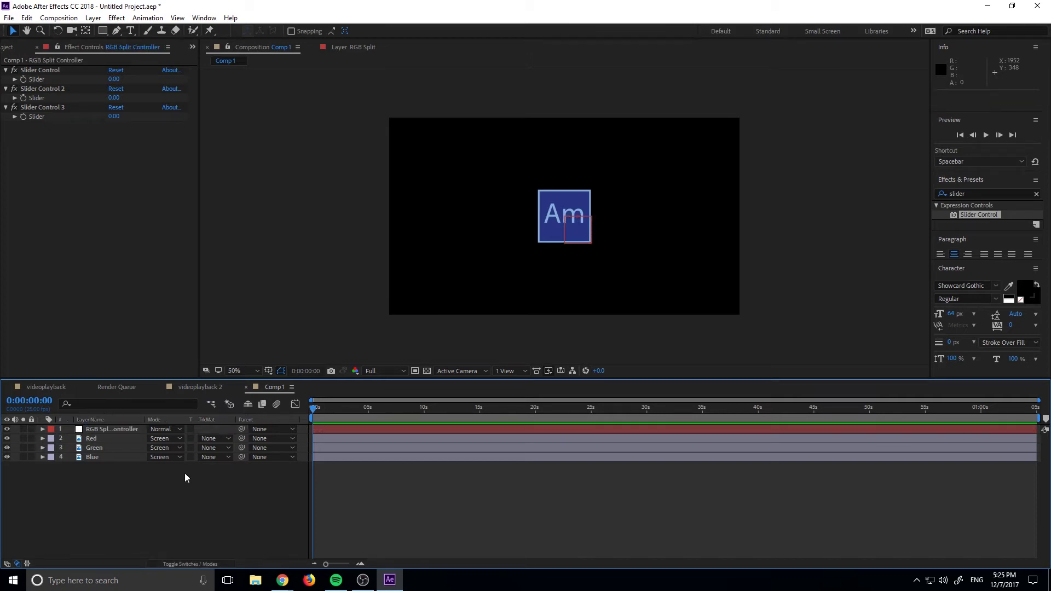
{"action": "left_click", "coordinate": [122, 431]}
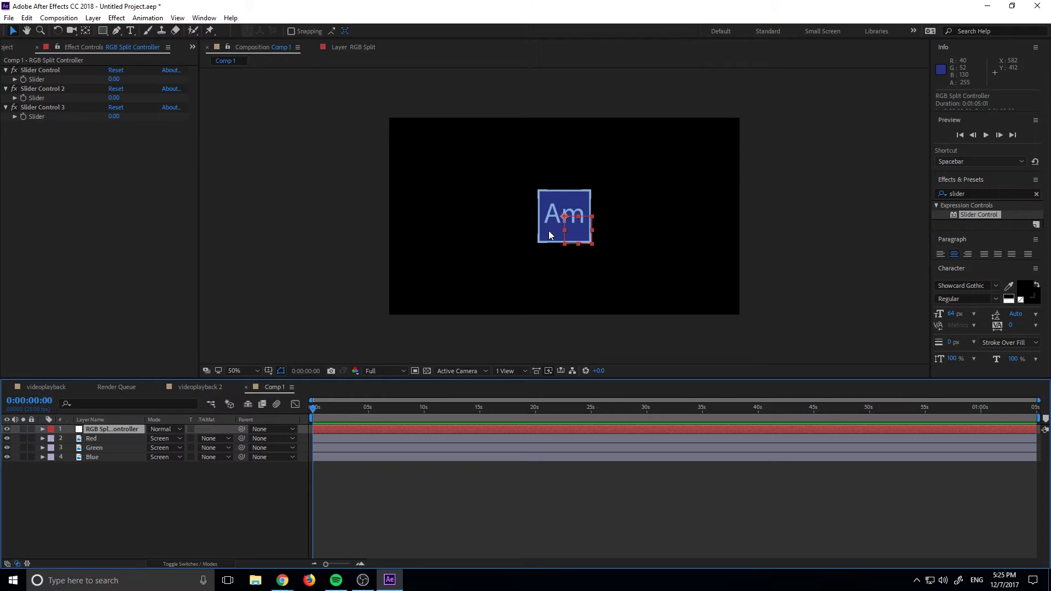
Step: Test-move the Red and Green layers, then undo back to centre
{"action": "left_click_drag", "start_coordinate": [551, 229], "coordinate": [520, 229]}
{"action": "left_click_drag", "start_coordinate": [581, 206], "coordinate": [620, 190]}
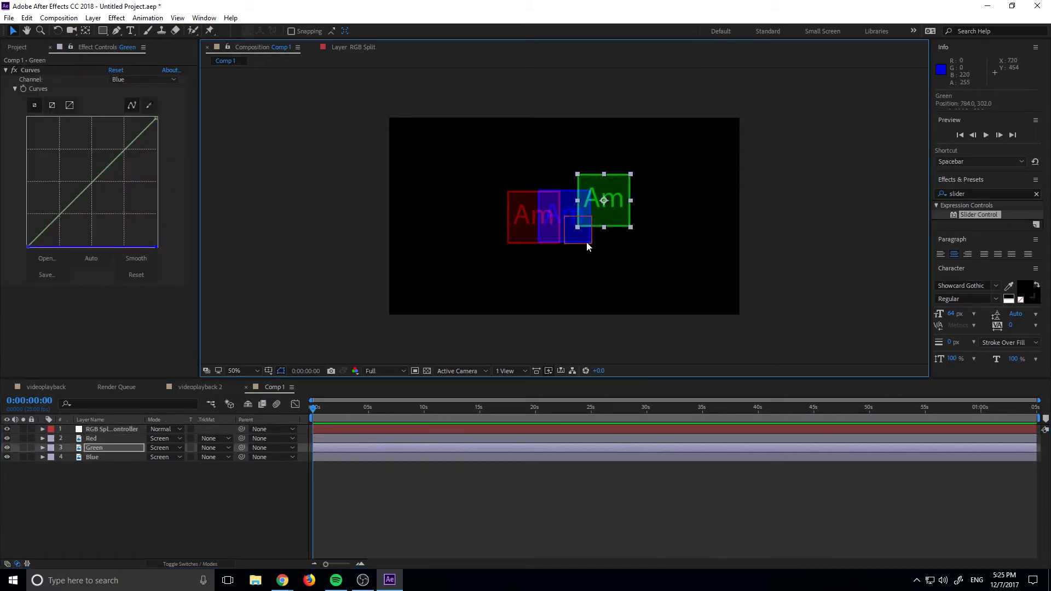
{"action": "key", "text": "ctrl+z"}
{"action": "key", "text": "ctrl+z"}
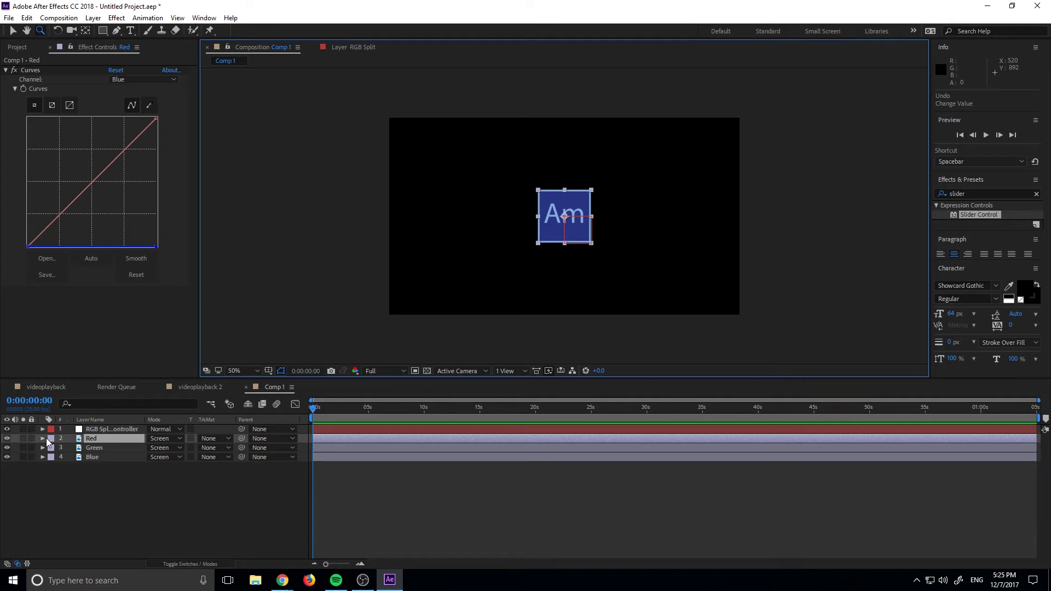
Step: Show only the Position property (640.0, 360.0) for the Red, Green and Blue layers
{"action": "key", "text": "p"}
{"action": "left_click", "coordinate": [98, 457]}
{"action": "key", "text": "p"}
{"action": "left_click", "coordinate": [106, 476]}
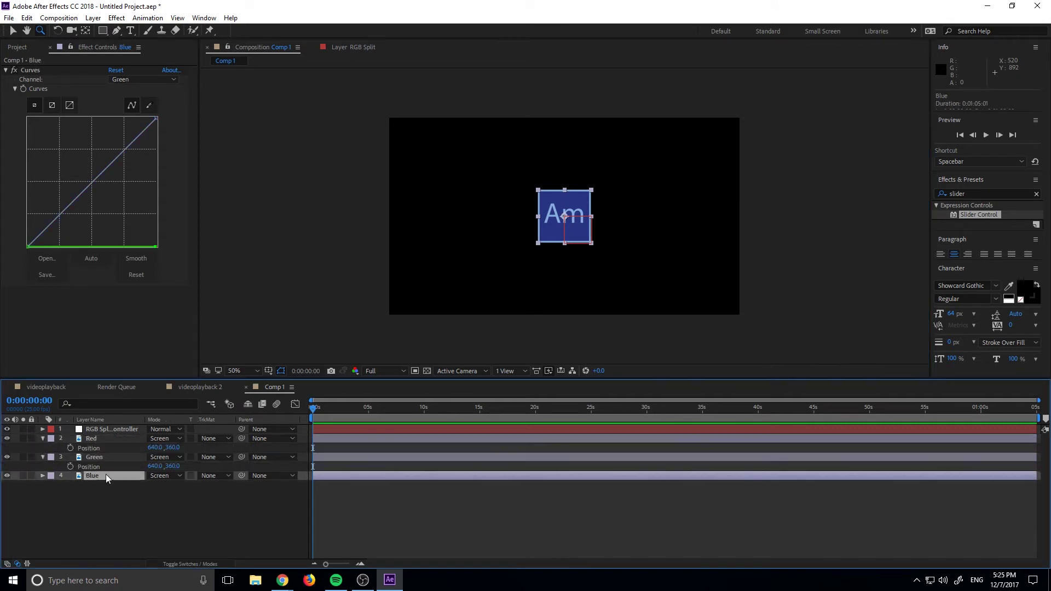
{"action": "key", "text": "p"}
{"action": "key", "text": "p"}
{"action": "left_click", "coordinate": [43, 476]}
{"action": "left_click", "coordinate": [51, 496]}
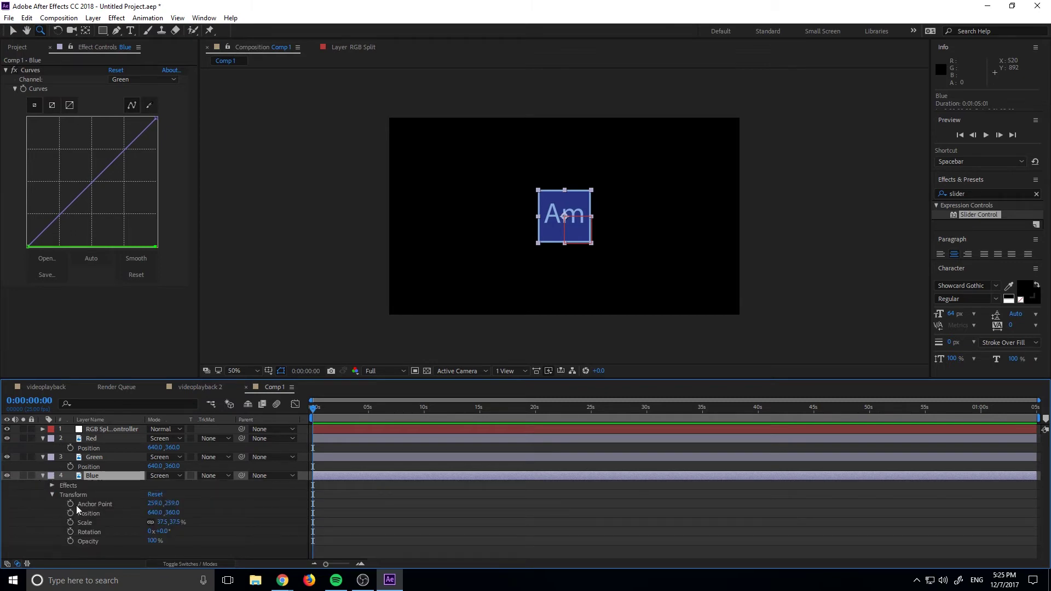
{"action": "left_click", "coordinate": [43, 476]}
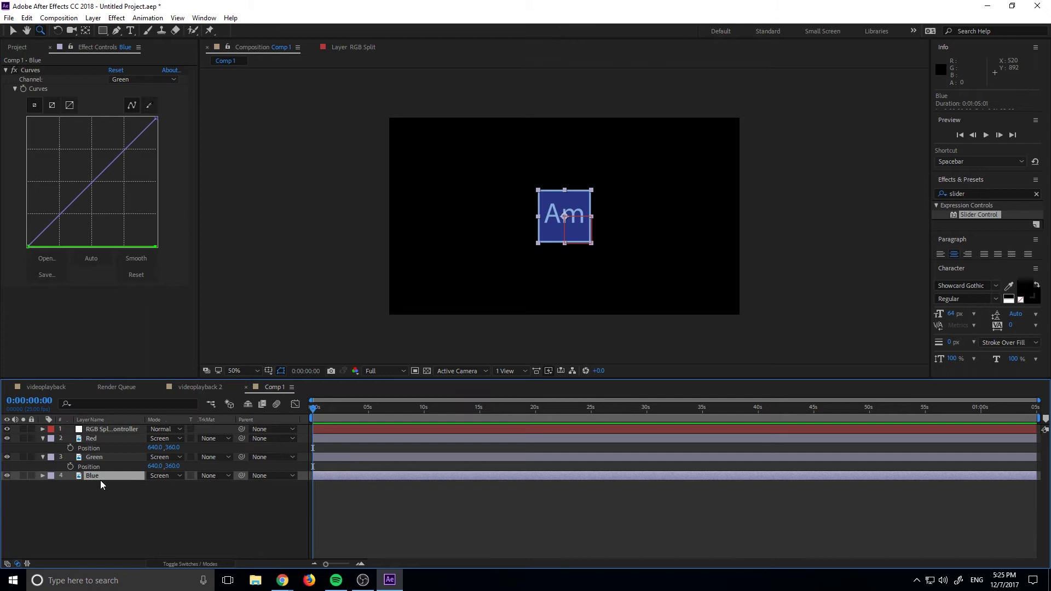
{"action": "key", "text": "p"}
Step: Start a wiggle(10, expression on Red's Position and lock the controller's effect controls
{"action": "left_click", "coordinate": [71, 447], "text": "alt"}
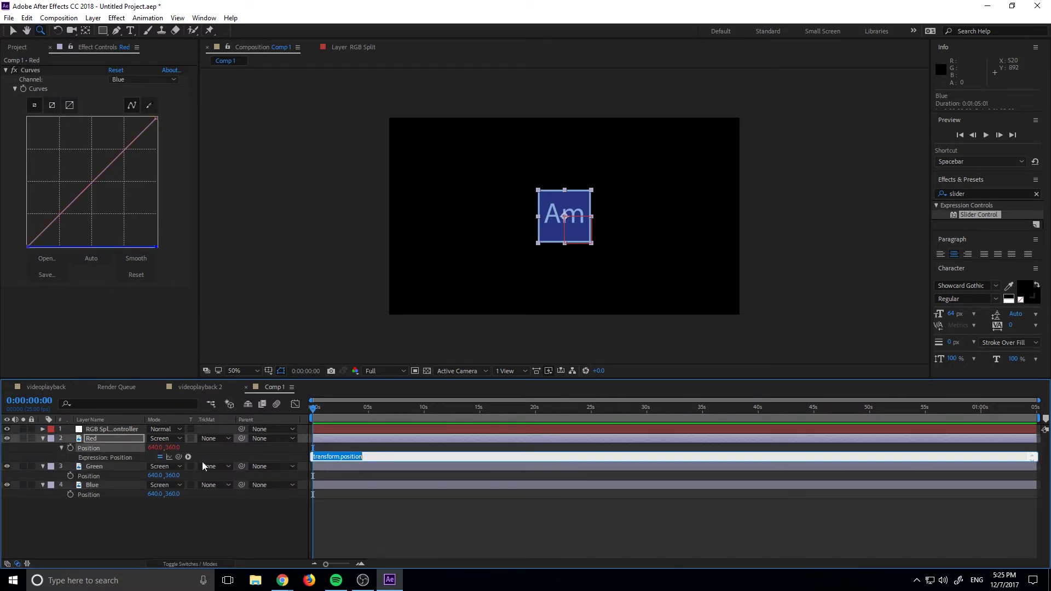
{"action": "type", "text": "wiggle(10,"}
{"action": "left_click", "coordinate": [114, 429]}
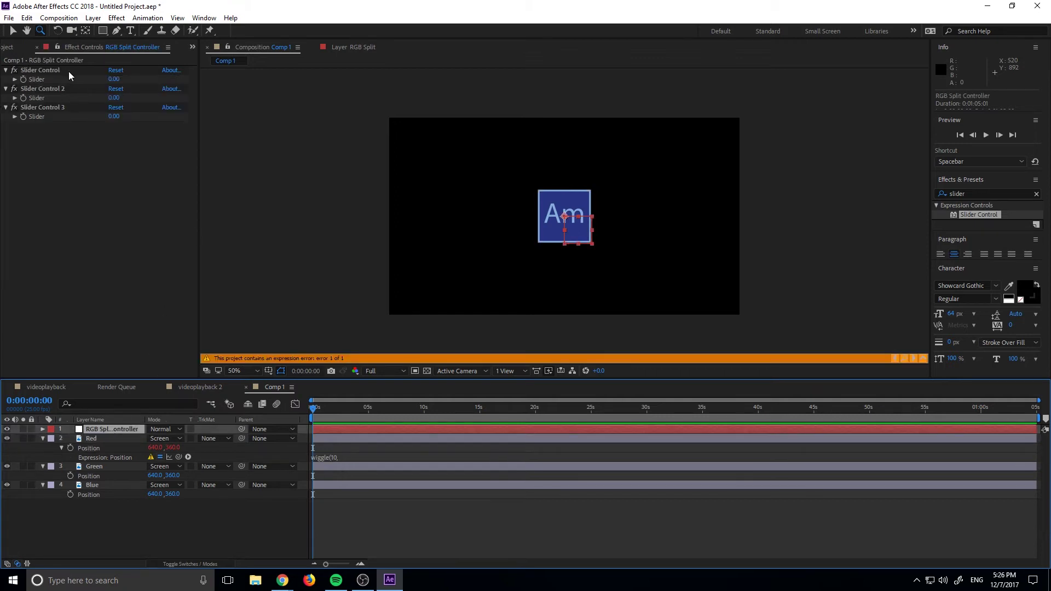
{"action": "left_click", "coordinate": [58, 49]}
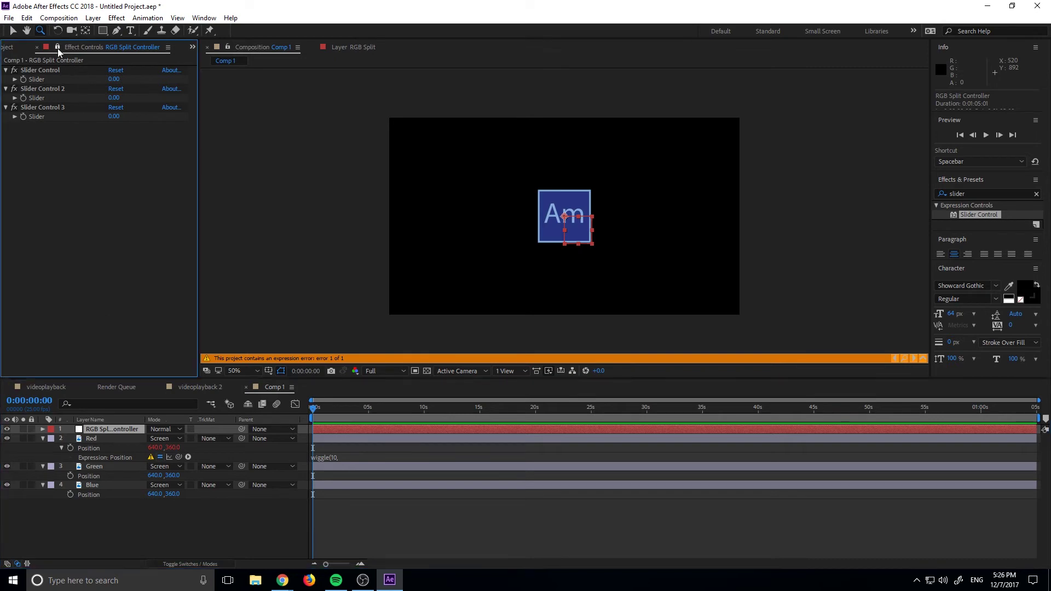
{"action": "left_click", "coordinate": [104, 467]}
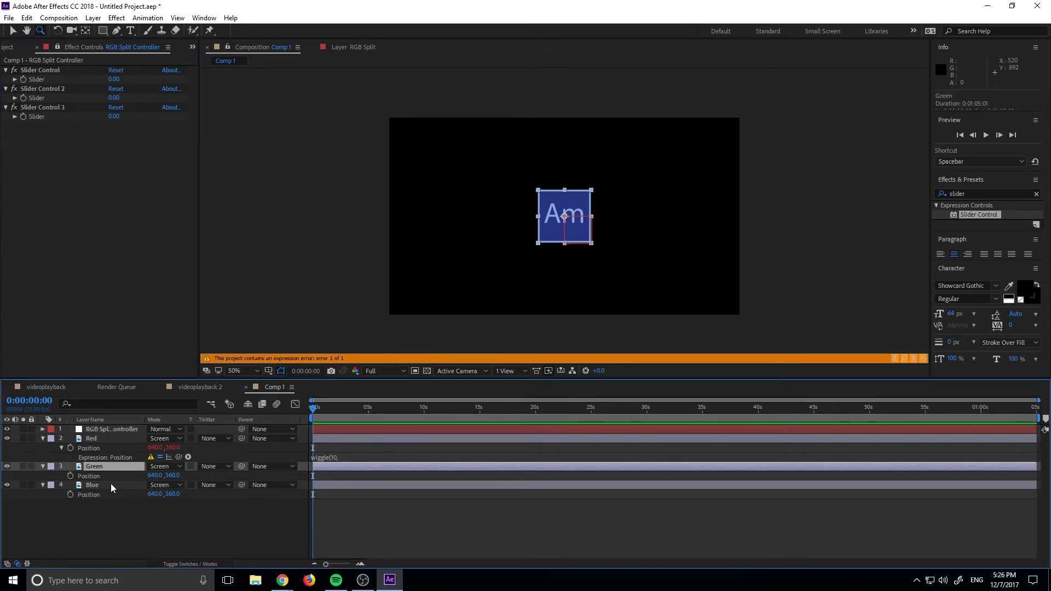
{"action": "left_click", "coordinate": [110, 484]}
{"action": "left_click", "coordinate": [100, 440]}
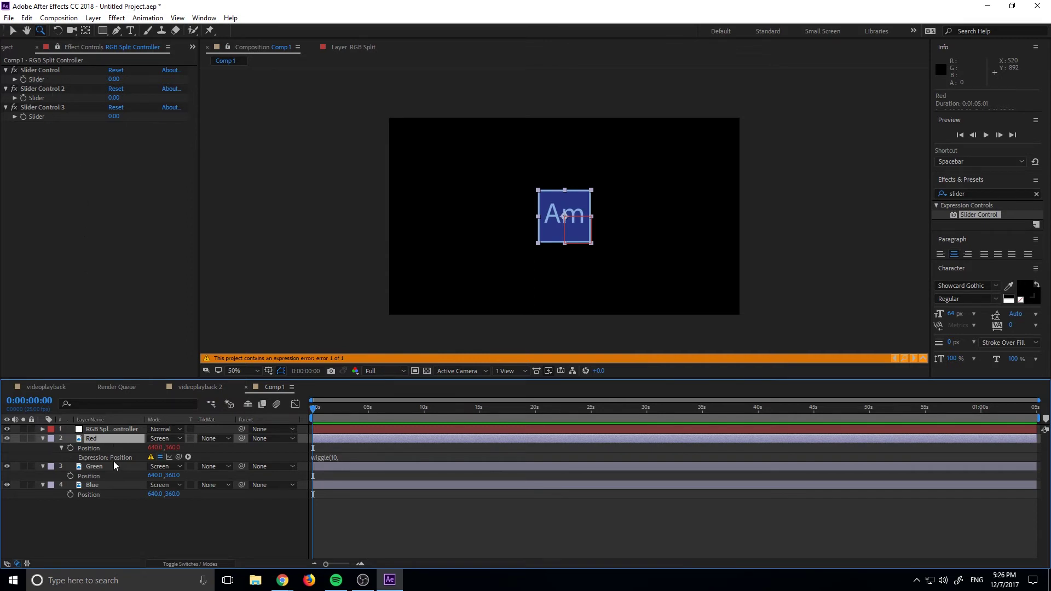
Step: Pick-whip the wiggle amount to the first Slider Control and close the expression
{"action": "left_click", "coordinate": [334, 458]}
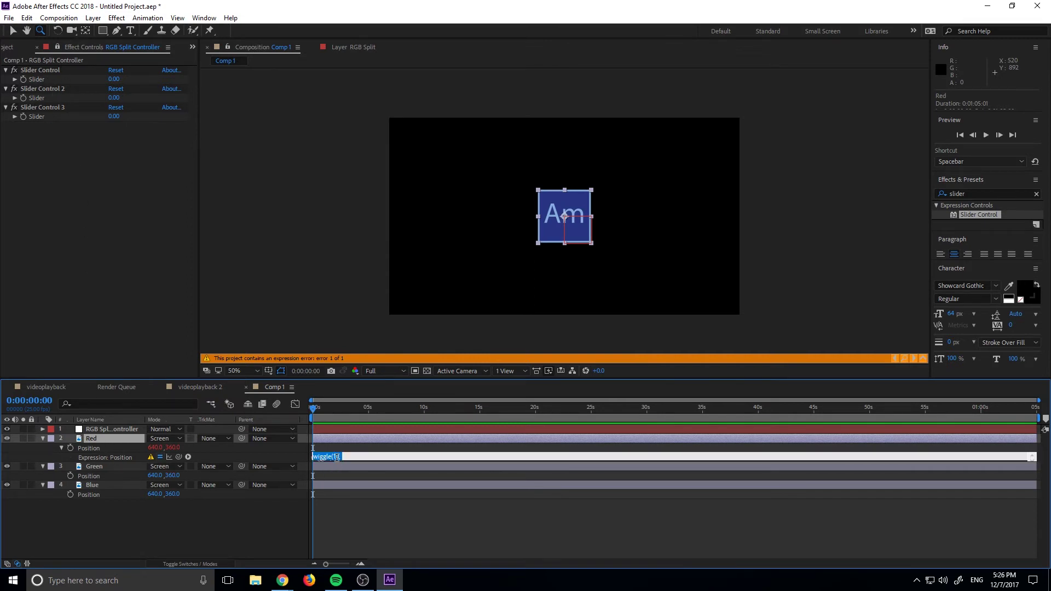
{"action": "left_click", "coordinate": [339, 457]}
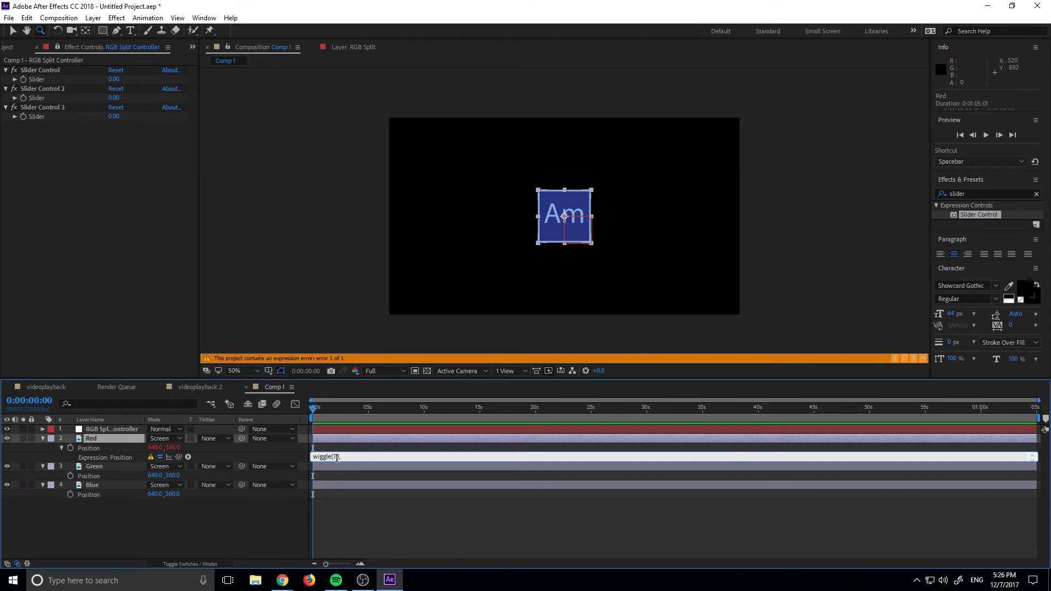
{"action": "left_click", "coordinate": [339, 463]}
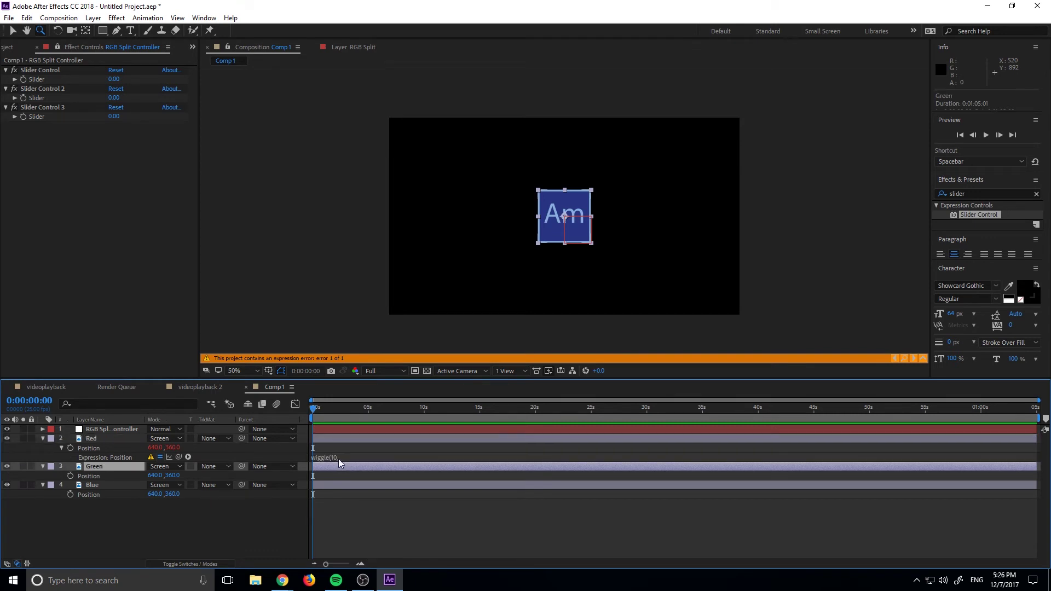
{"action": "left_click", "coordinate": [338, 457]}
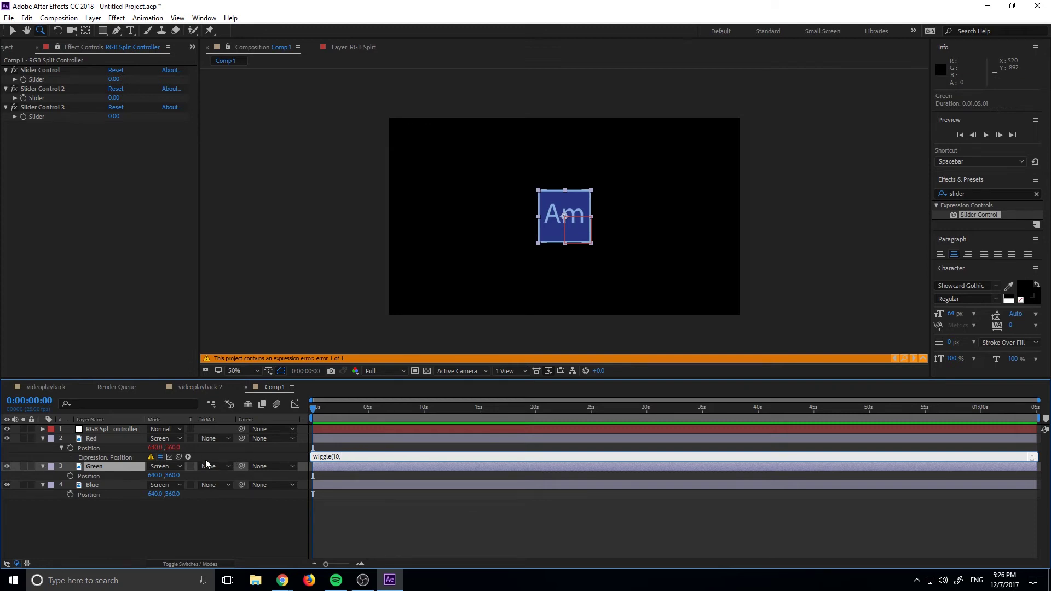
{"action": "left_click_drag", "start_coordinate": [179, 457], "coordinate": [47, 79]}
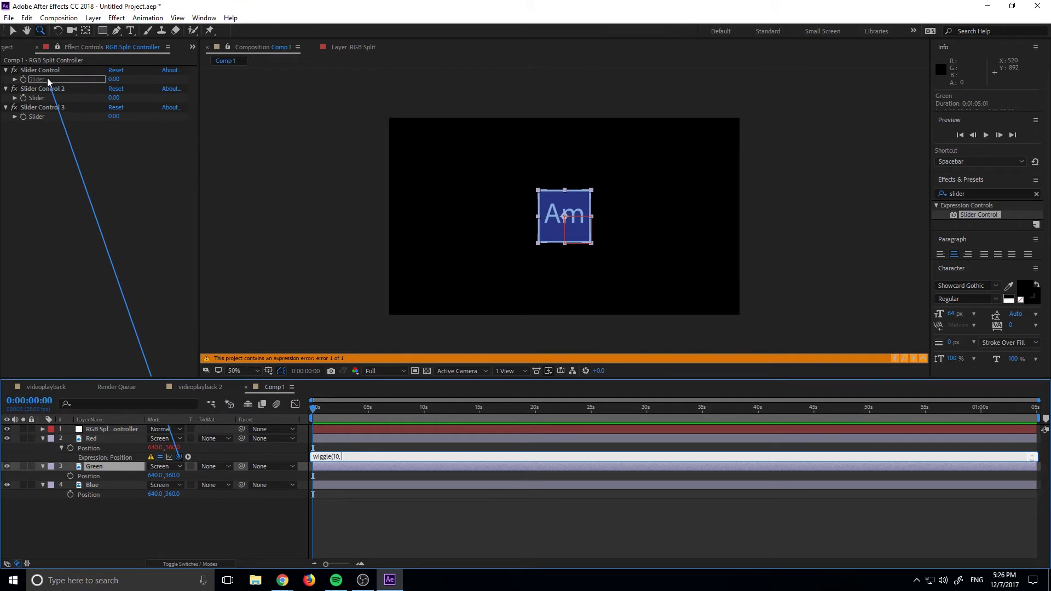
{"action": "left_click_drag", "start_coordinate": [47, 78], "coordinate": [47, 78]}
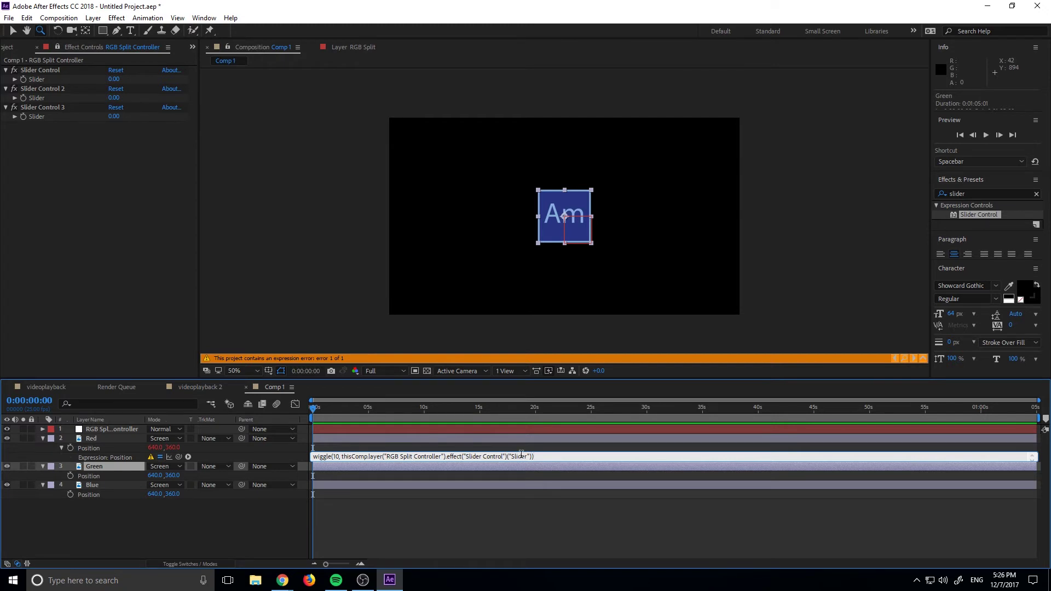
{"action": "type", "text": ")"}
{"action": "key", "text": "BackSpace"}
{"action": "type", "text": ")"}
{"action": "left_click", "coordinate": [523, 530]}
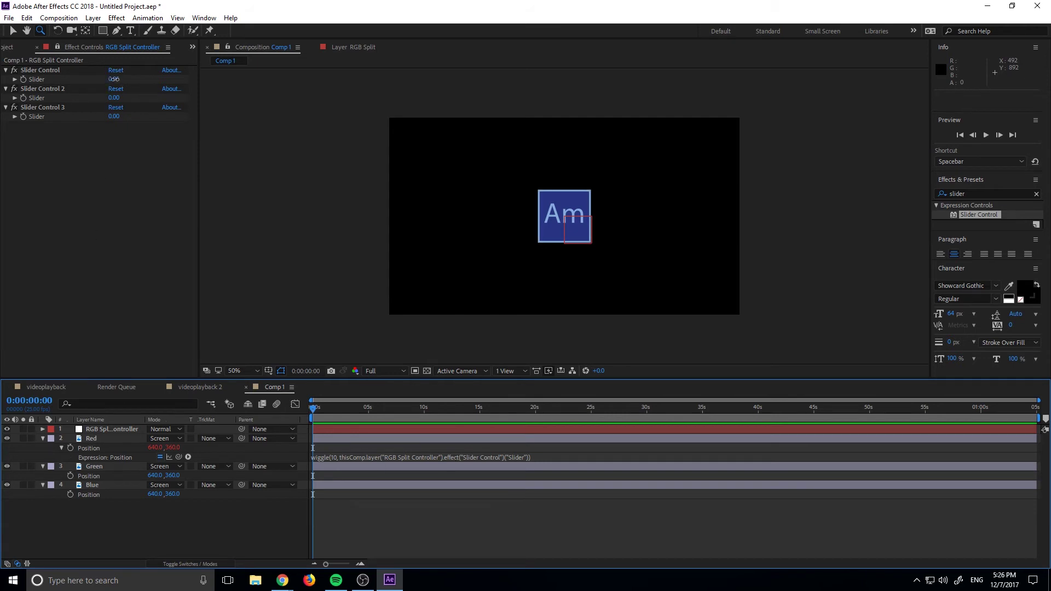
Step: Set the first slider to 45 and scrub ahead to see Red wiggle
{"action": "left_click_drag", "start_coordinate": [114, 79], "coordinate": [245, 272]}
{"action": "left_click", "coordinate": [324, 409]}
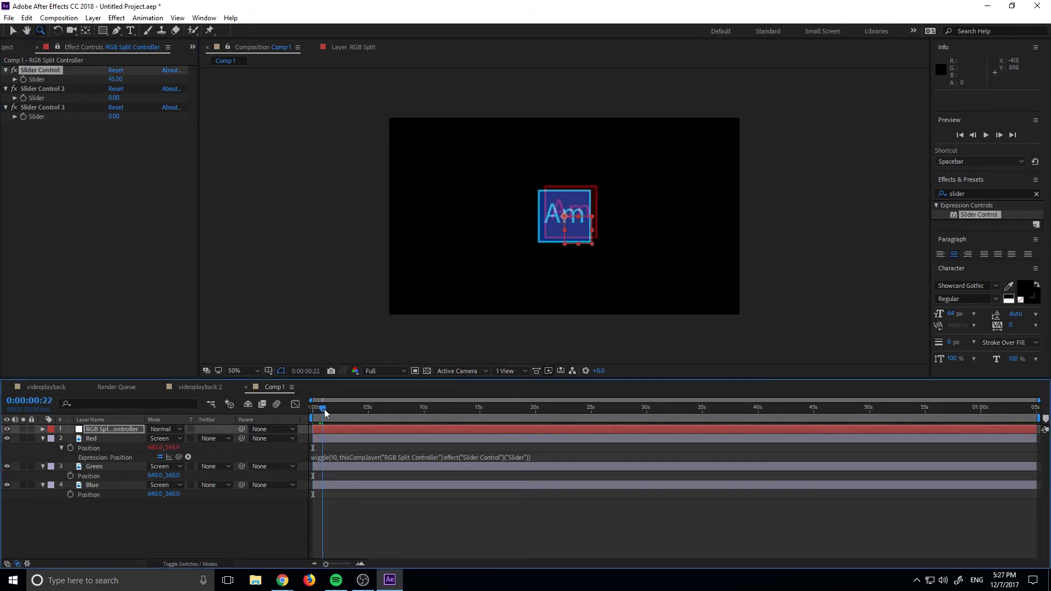
{"action": "mouse_move", "coordinate": [325, 409]}
{"action": "left_mouse_down"}
{"action": "mouse_move", "coordinate": [369, 413]}
{"action": "mouse_move", "coordinate": [312, 415]}
{"action": "left_mouse_up"}
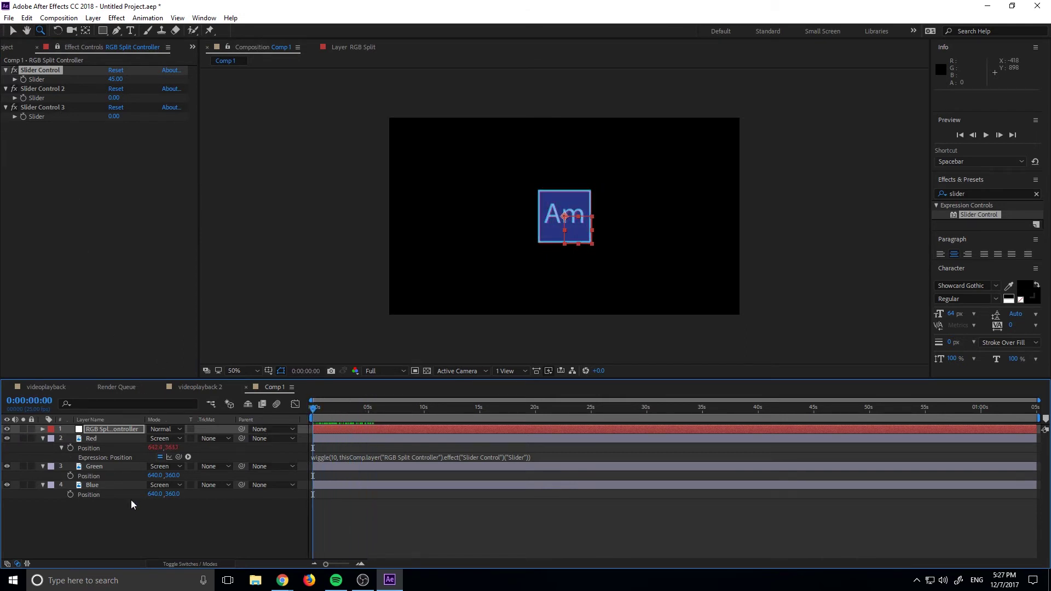
Step: Give the Green layer's Position a wiggle(10, …) expression driven by Slider Control 2
{"action": "left_click", "coordinate": [70, 476], "text": "alt"}
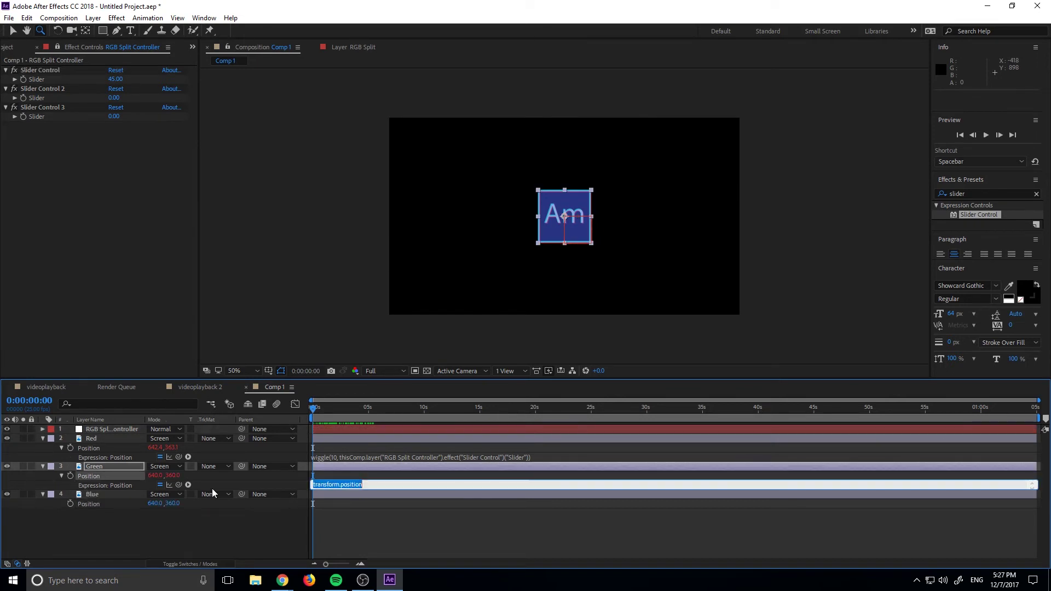
{"action": "type", "text": "wiggle(10,"}
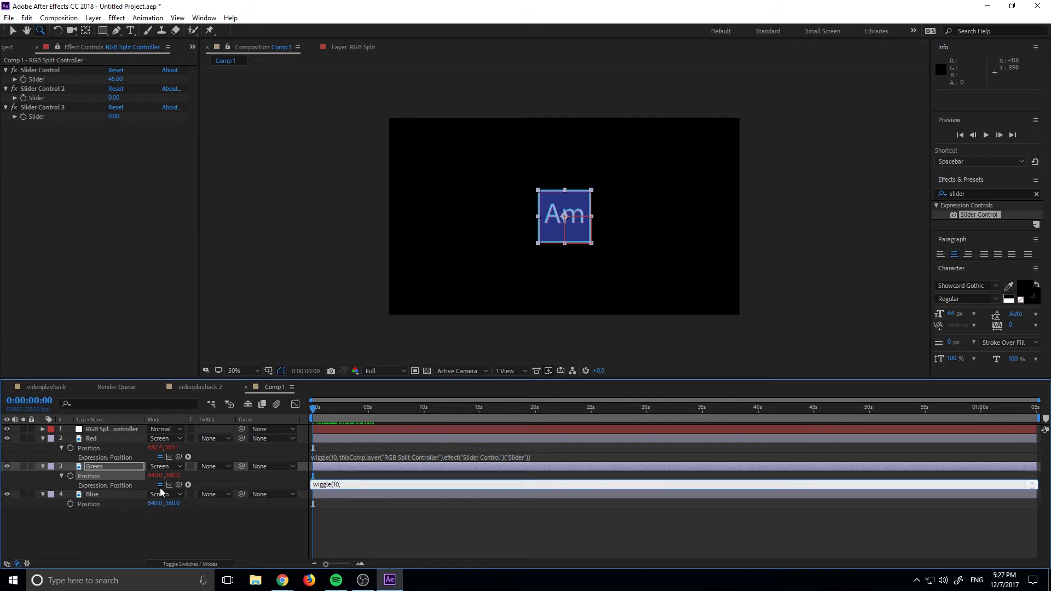
{"action": "left_click_drag", "start_coordinate": [179, 485], "coordinate": [58, 99]}
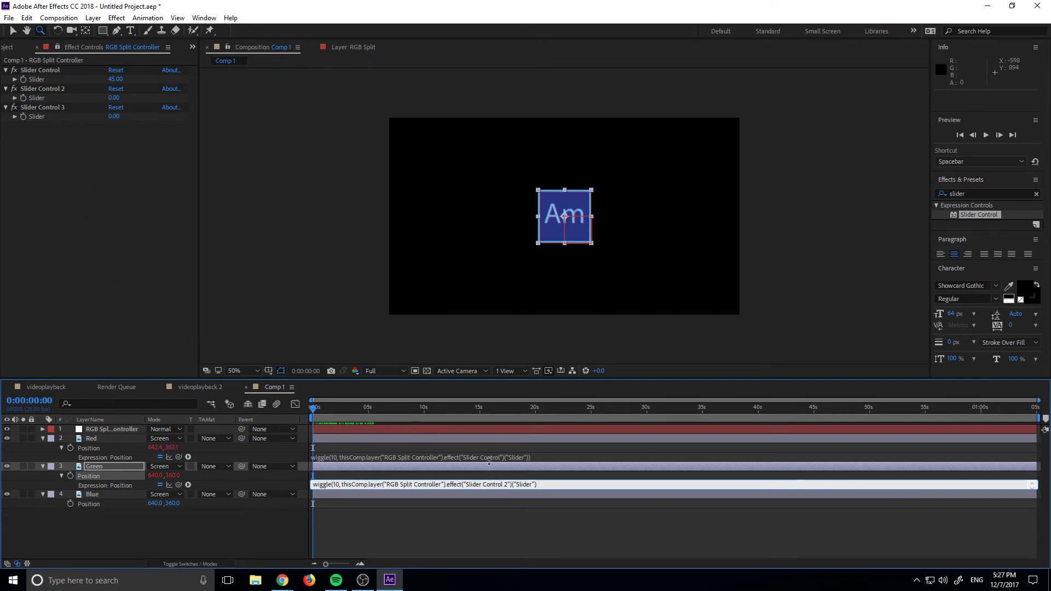
{"action": "key", "text": "KP_Enter"}
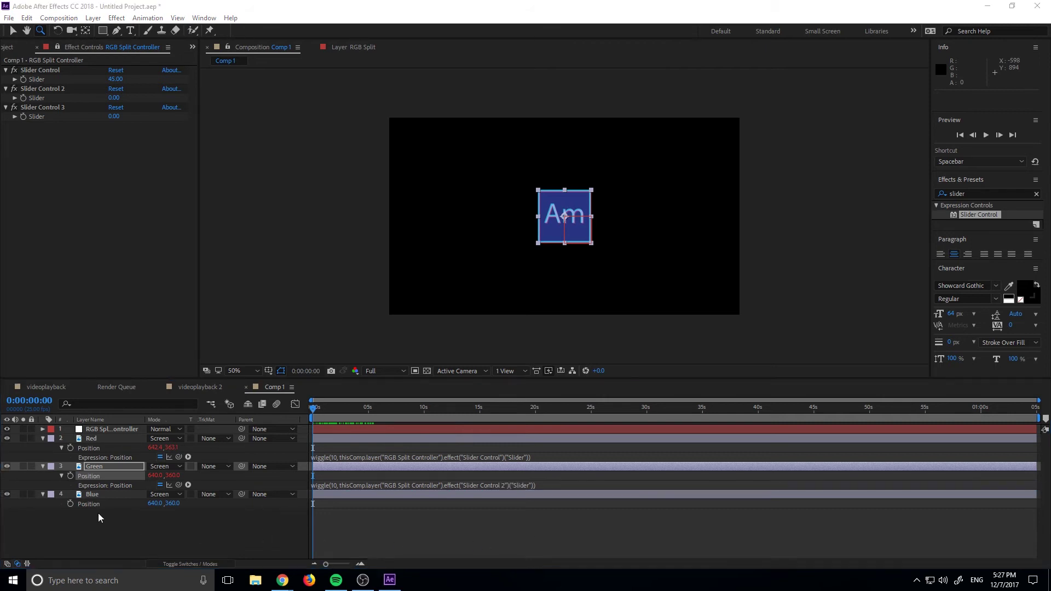
Step: Give the Blue layer's Position a wiggle(10, …) expression driven by Slider Control 3
{"action": "left_click", "coordinate": [71, 503], "text": "alt"}
{"action": "type", "text": "wi"}
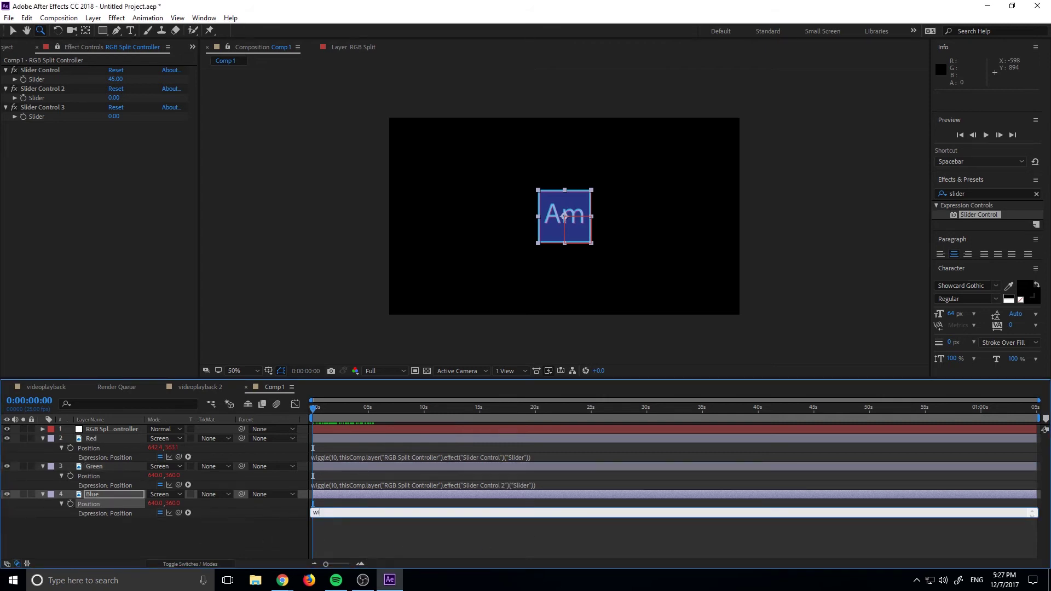
{"action": "type", "text": "ggle(10,"}
{"action": "left_click_drag", "start_coordinate": [178, 513], "coordinate": [47, 117]}
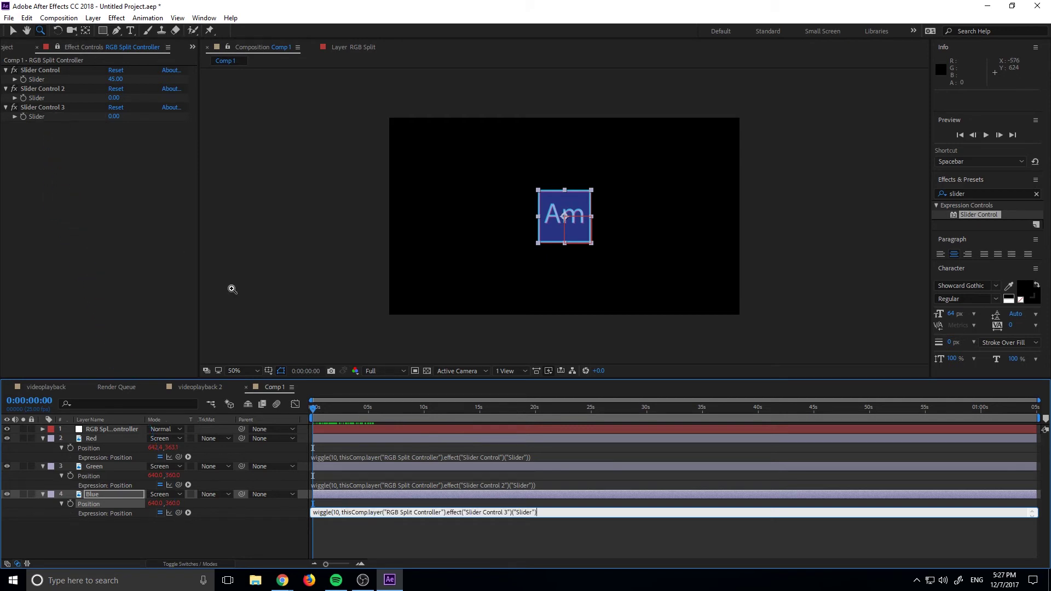
{"action": "left_click", "coordinate": [569, 538]}
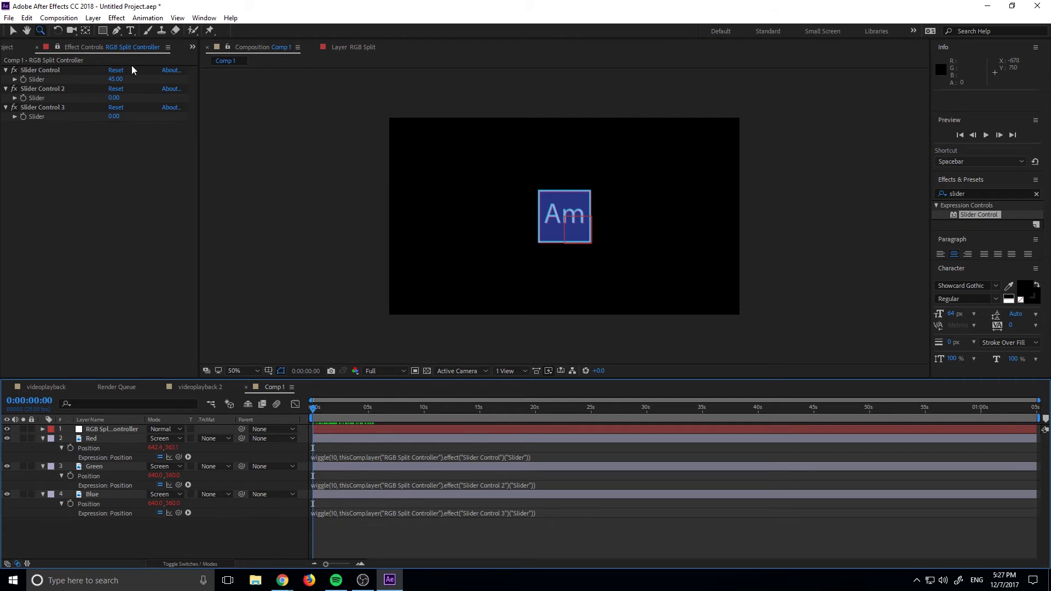
Step: Reset Slider Control from 45 to 0, collapse the Red, Green and Blue layers, and expand the RGB Split Controller
{"action": "left_click", "coordinate": [117, 79]}
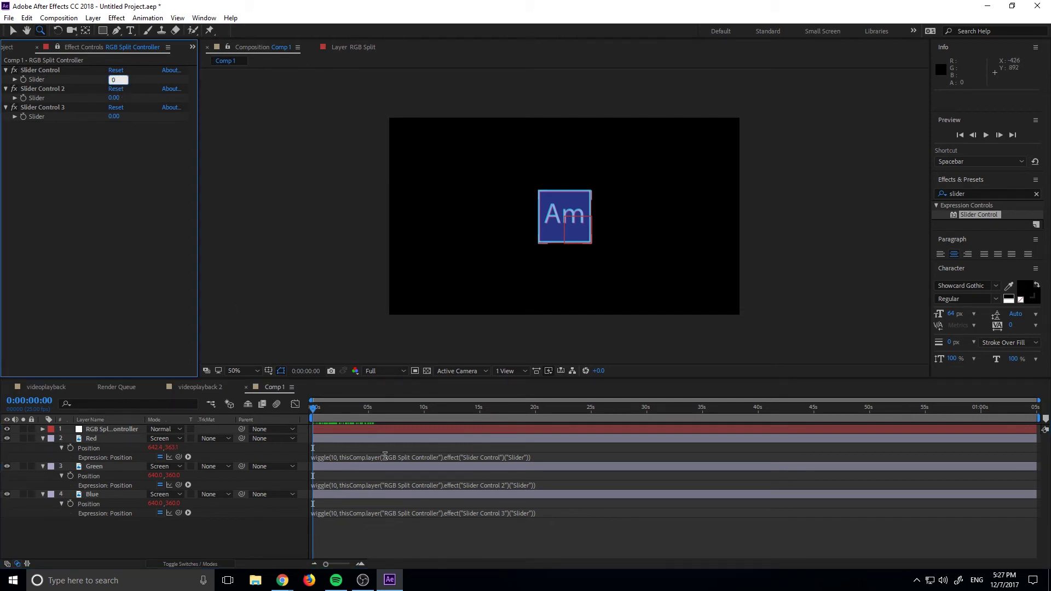
{"action": "left_click", "coordinate": [367, 541]}
{"action": "left_click", "coordinate": [109, 441]}
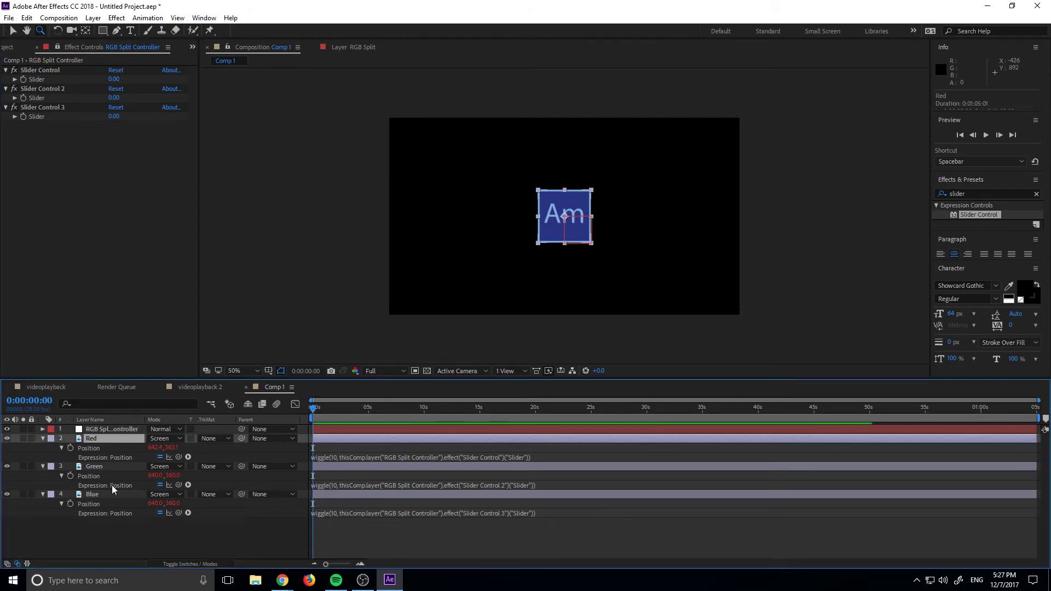
{"action": "left_click", "coordinate": [111, 492], "text": "shift"}
{"action": "left_click", "coordinate": [44, 438]}
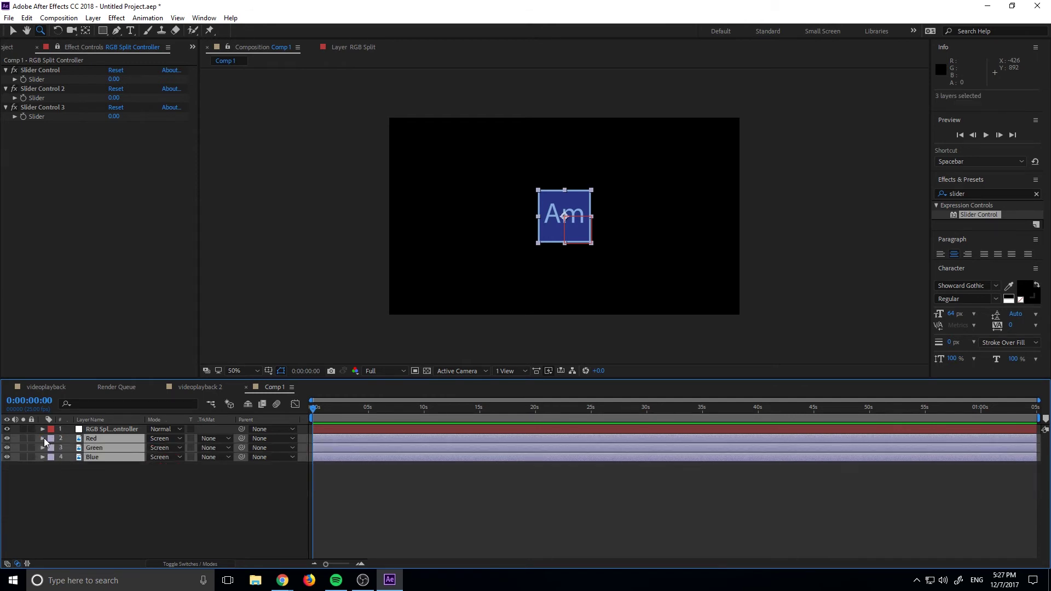
{"action": "left_click", "coordinate": [98, 472]}
{"action": "left_click", "coordinate": [43, 429]}
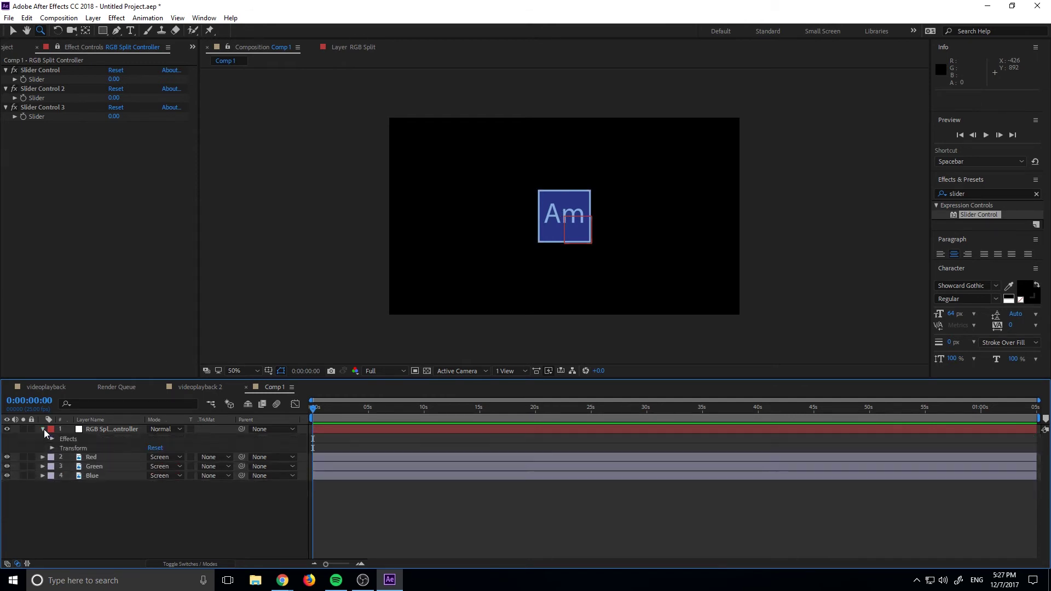
Step: Reveal the three Slider properties and set starting keyframes for each at 0.00
{"action": "left_click", "coordinate": [53, 438]}
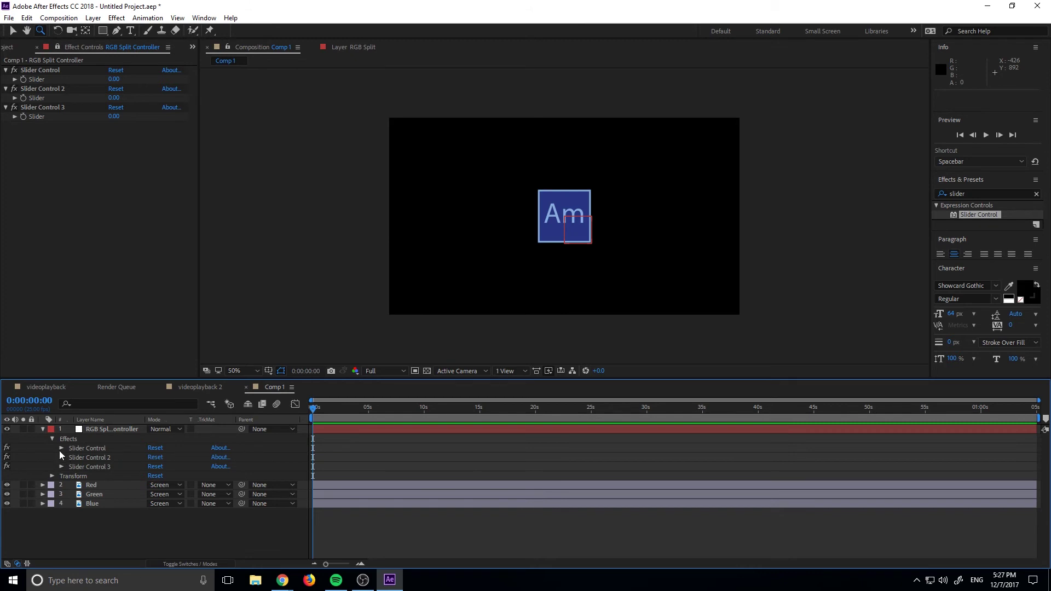
{"action": "left_click", "coordinate": [61, 449]}
{"action": "left_click", "coordinate": [61, 477]}
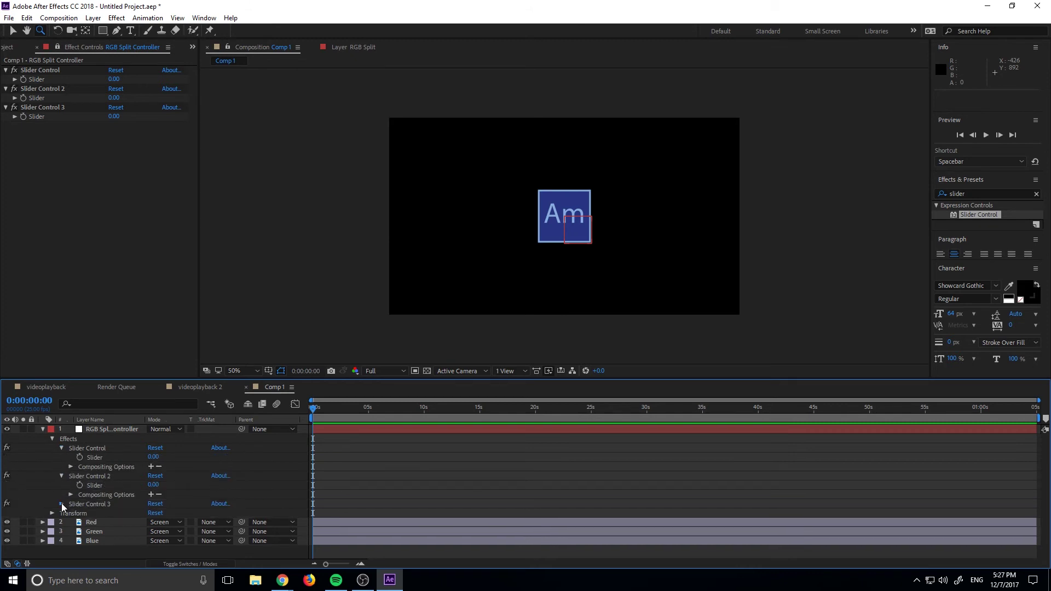
{"action": "left_click", "coordinate": [61, 504]}
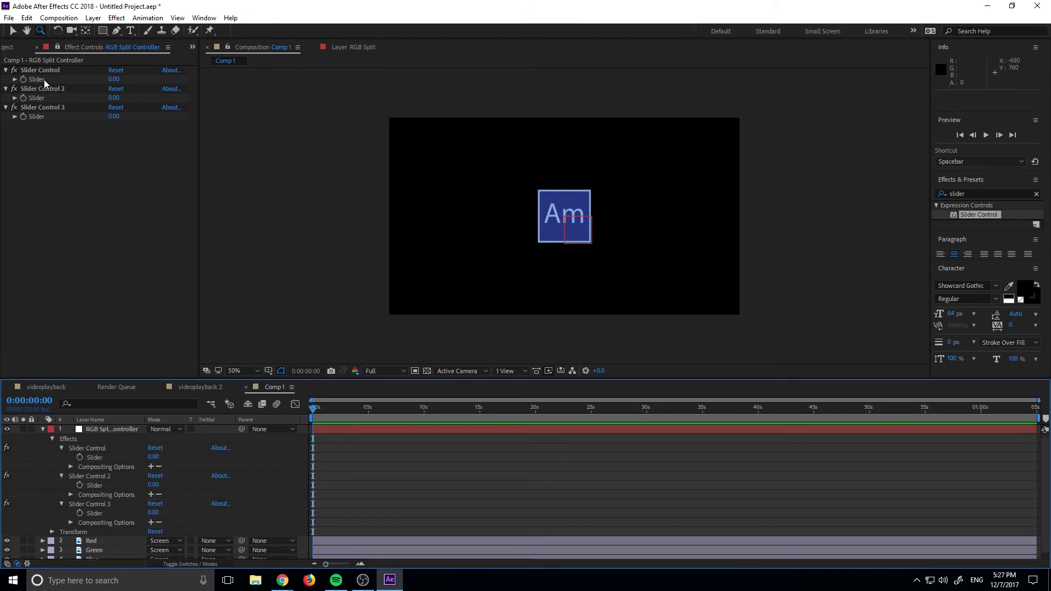
{"action": "left_click", "coordinate": [23, 80]}
{"action": "left_click", "coordinate": [23, 98]}
{"action": "left_click", "coordinate": [23, 116]}
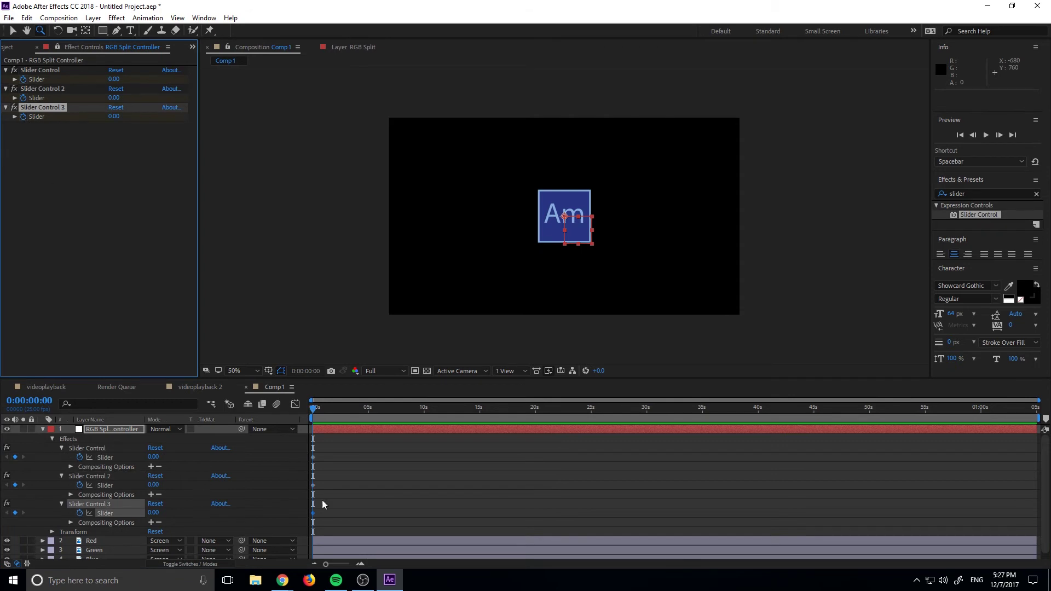
{"action": "left_click", "coordinate": [348, 429]}
Step: Add keyframes for all three sliders at 0:00:01:04, then nudge the time forward a few frames
{"action": "left_click_drag", "start_coordinate": [319, 409], "coordinate": [327, 416]}
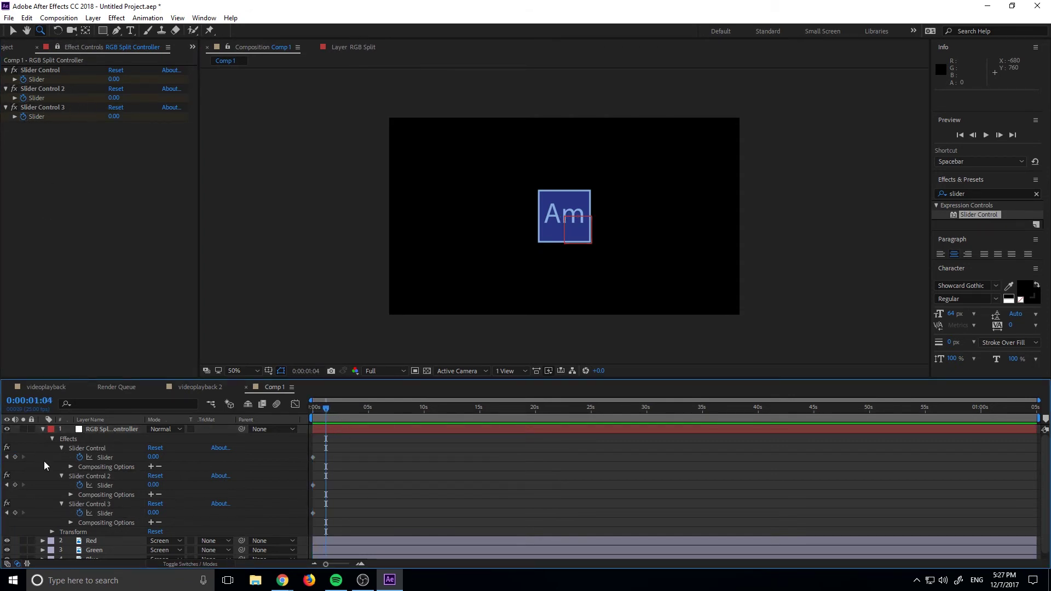
{"action": "left_click", "coordinate": [15, 457]}
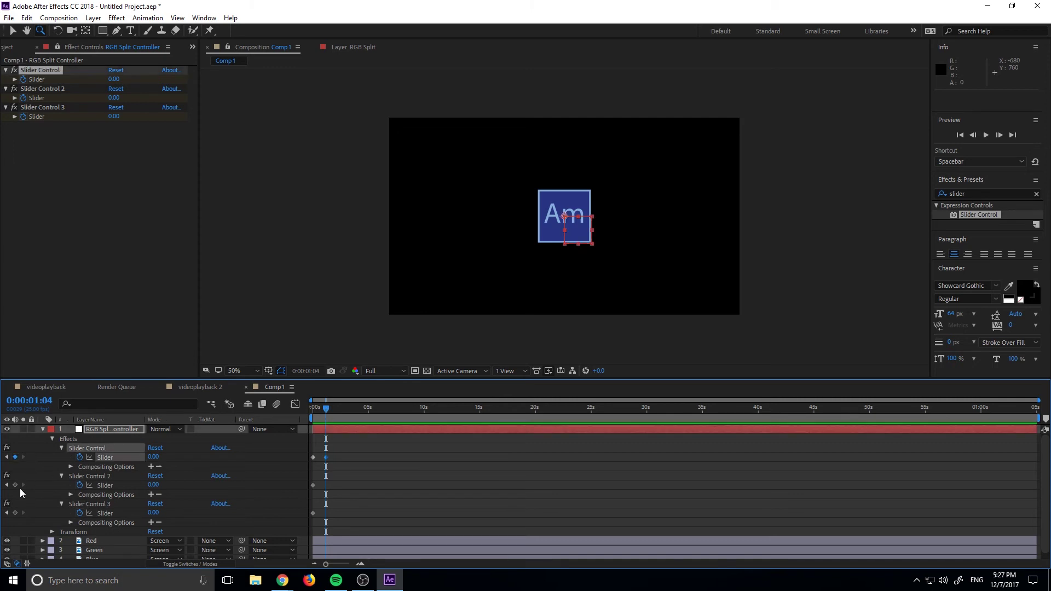
{"action": "left_click", "coordinate": [15, 485]}
{"action": "left_click", "coordinate": [15, 513]}
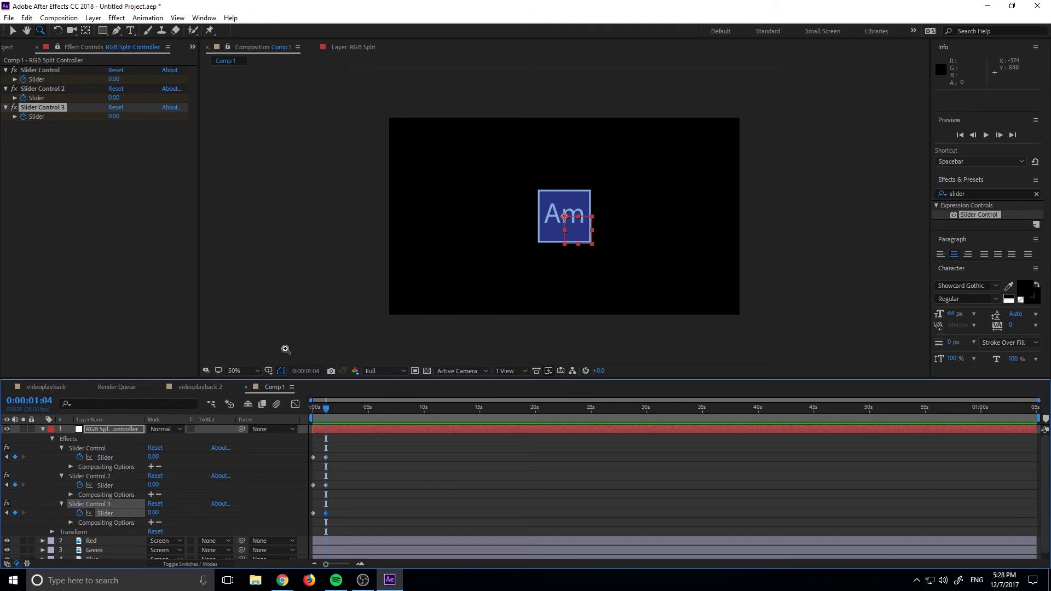
{"action": "left_click", "coordinate": [999, 135]}
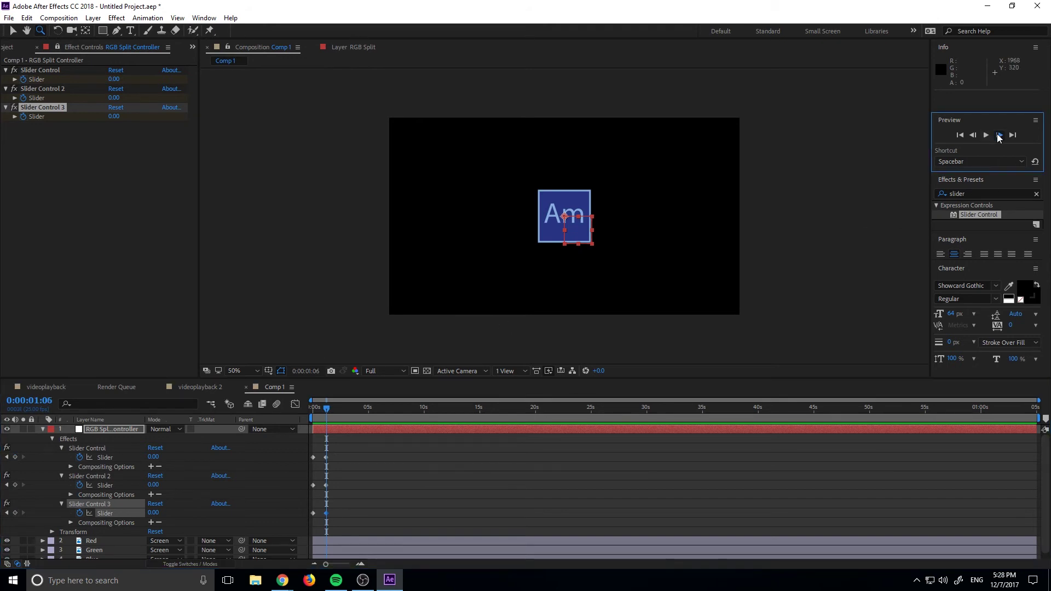
{"action": "left_click", "coordinate": [999, 136]}
{"action": "left_click", "coordinate": [972, 136]}
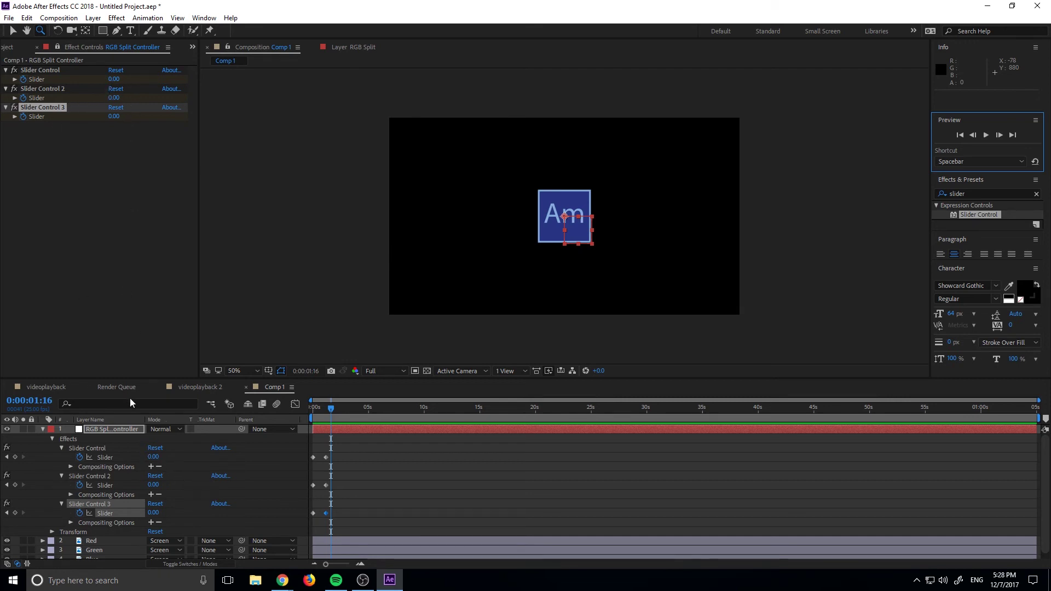
Step: Raise the three sliders to 23, 40 and 52 and preview the RGB split
{"action": "left_click_drag", "start_coordinate": [153, 457], "coordinate": [191, 512]}
{"action": "left_click_drag", "start_coordinate": [343, 405], "coordinate": [300, 411]}
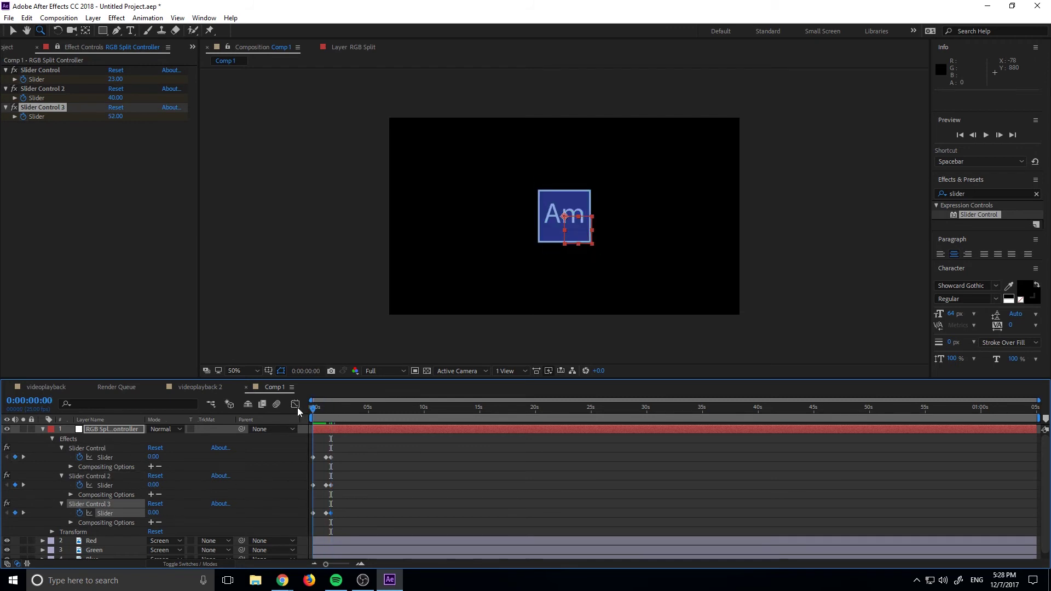
{"action": "key", "text": "space"}
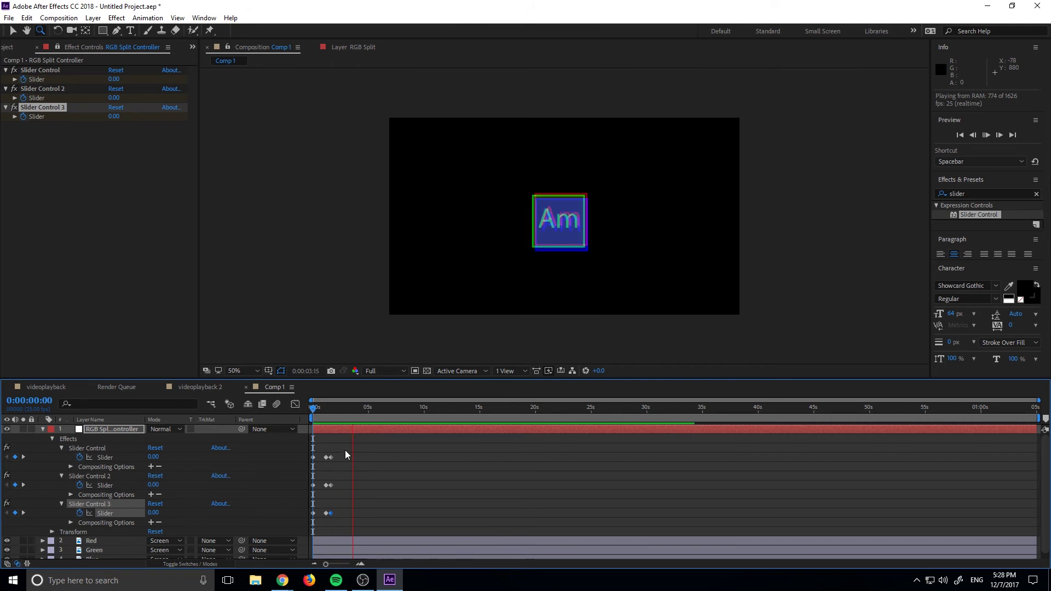
{"action": "key", "text": "space"}
Step: Set Slider Control 3 to 0 at 0:00:03:19 and scrub through the animation to check it
{"action": "left_click", "coordinate": [115, 116]}
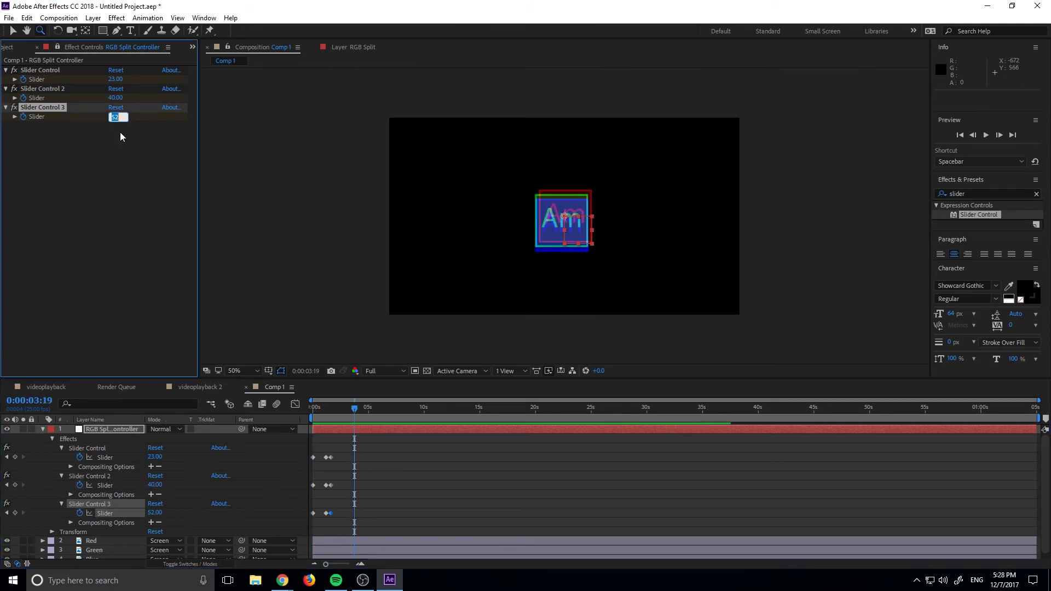
{"action": "type", "text": "0"}
{"action": "left_click", "coordinate": [429, 485]}
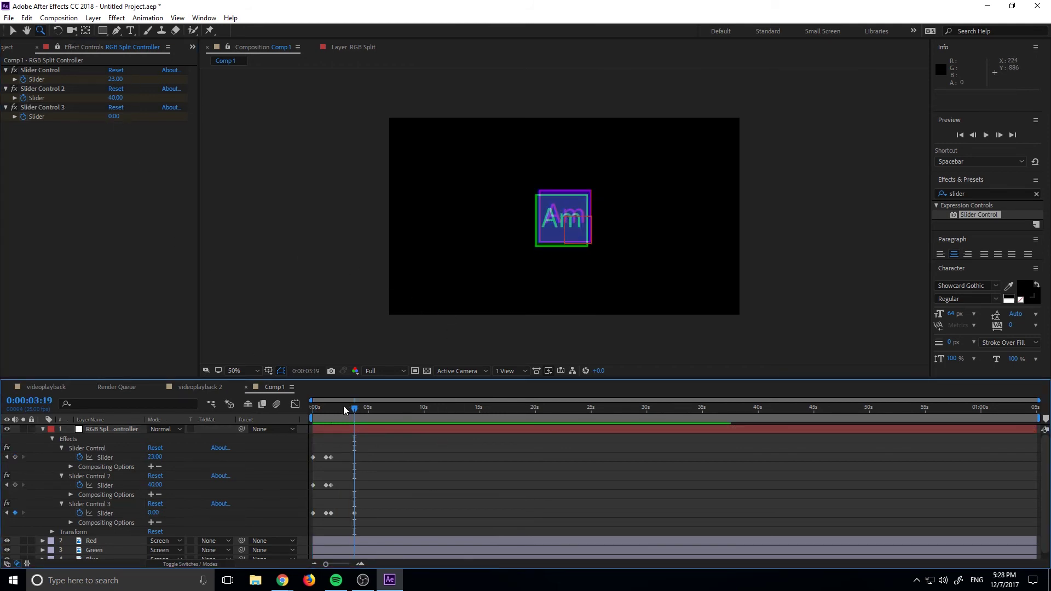
{"action": "left_click_drag", "start_coordinate": [343, 406], "coordinate": [310, 409]}
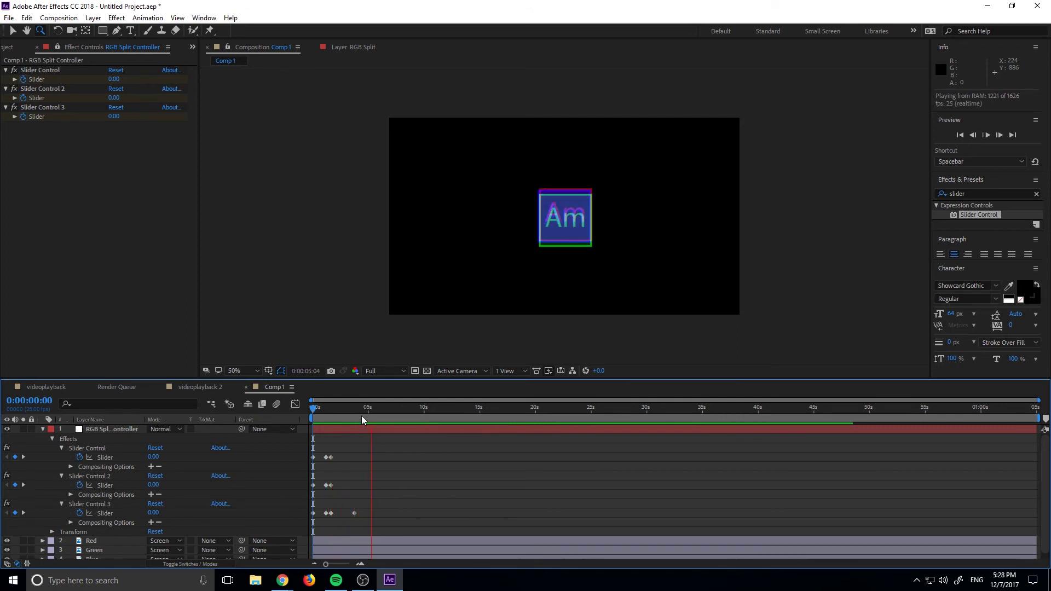
{"action": "left_click_drag", "start_coordinate": [370, 415], "coordinate": [371, 472]}
Step: At 0:00:05:00, set Slider Control, Slider Control 2 and Slider Control 3 each to 0
{"action": "left_click", "coordinate": [155, 457]}
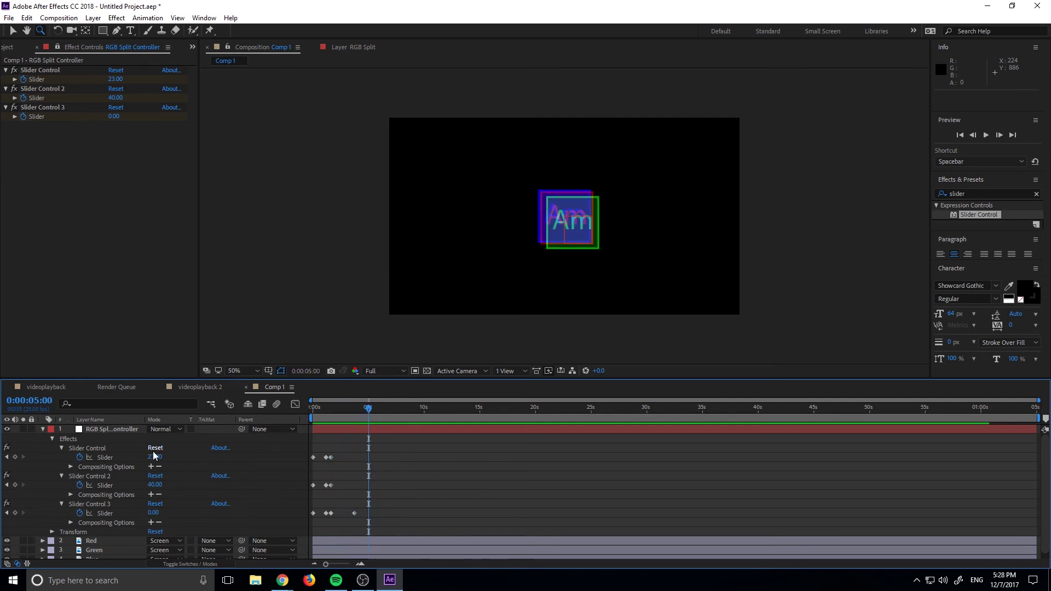
{"action": "type", "text": "0"}
{"action": "key", "text": "Return"}
{"action": "left_click", "coordinate": [155, 484]}
{"action": "type", "text": "0"}
{"action": "key", "text": "Return"}
{"action": "left_click", "coordinate": [155, 513]}
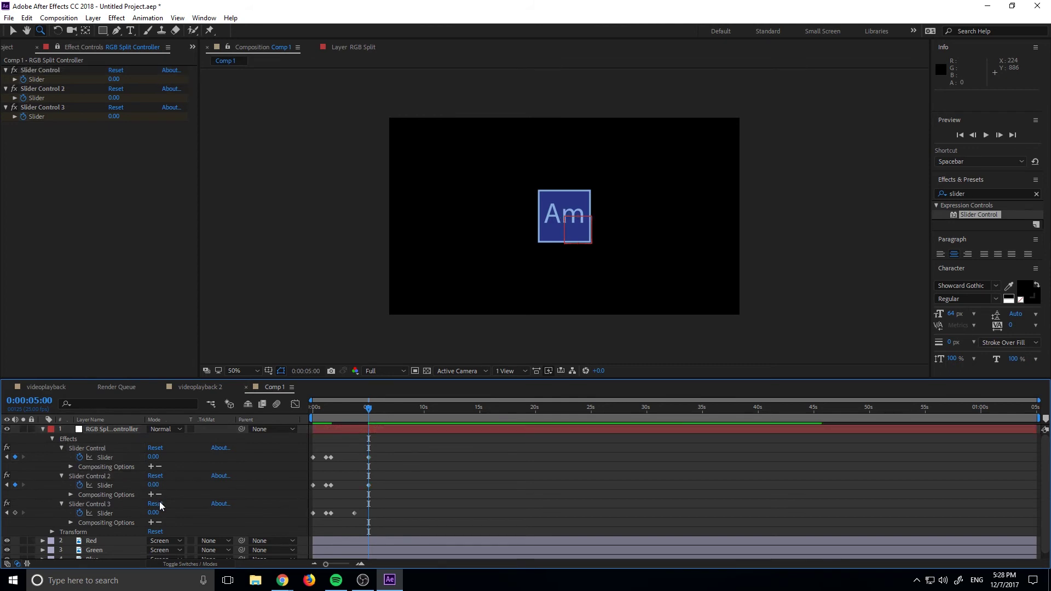
{"action": "type", "text": "0"}
{"action": "key", "text": "Return"}
Step: Preview the animation and scrub to 0:00:03:12 to inspect the split
{"action": "left_click", "coordinate": [335, 410]}
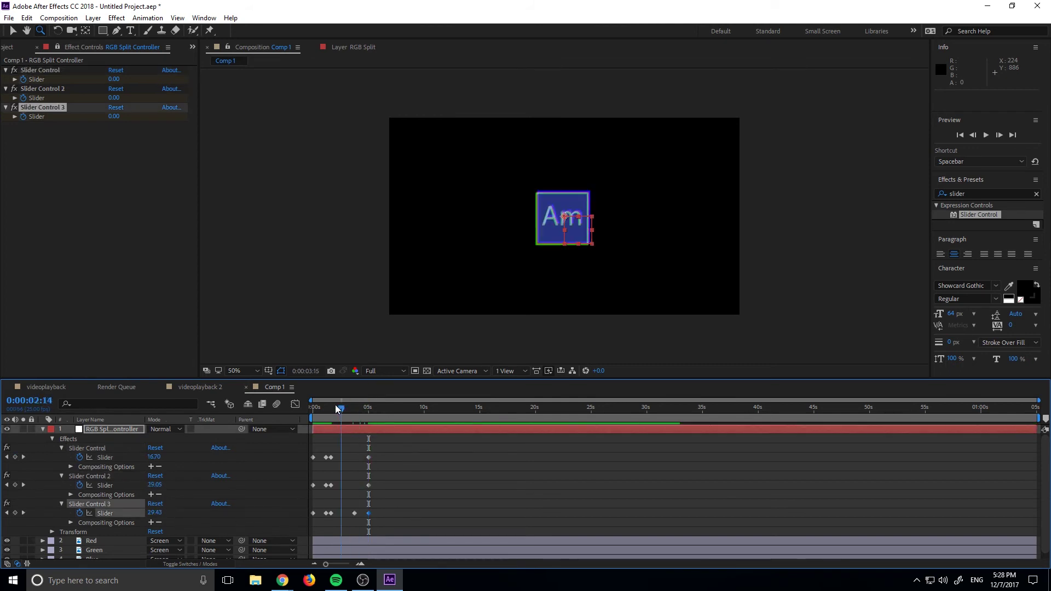
{"action": "key", "text": "space"}
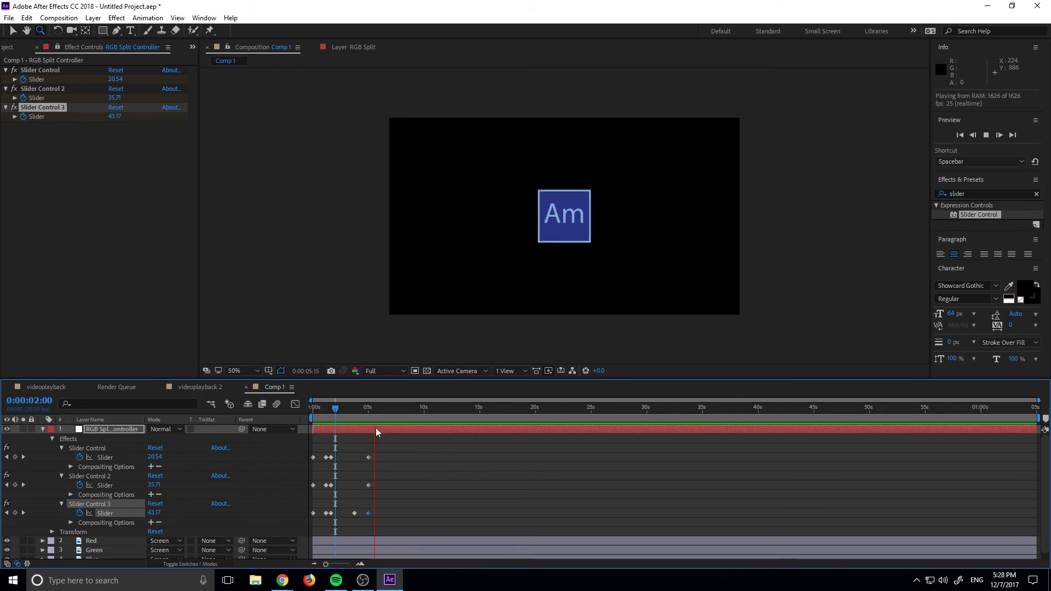
{"action": "left_click", "coordinate": [317, 414]}
{"action": "left_click_drag", "start_coordinate": [318, 417], "coordinate": [352, 412]}
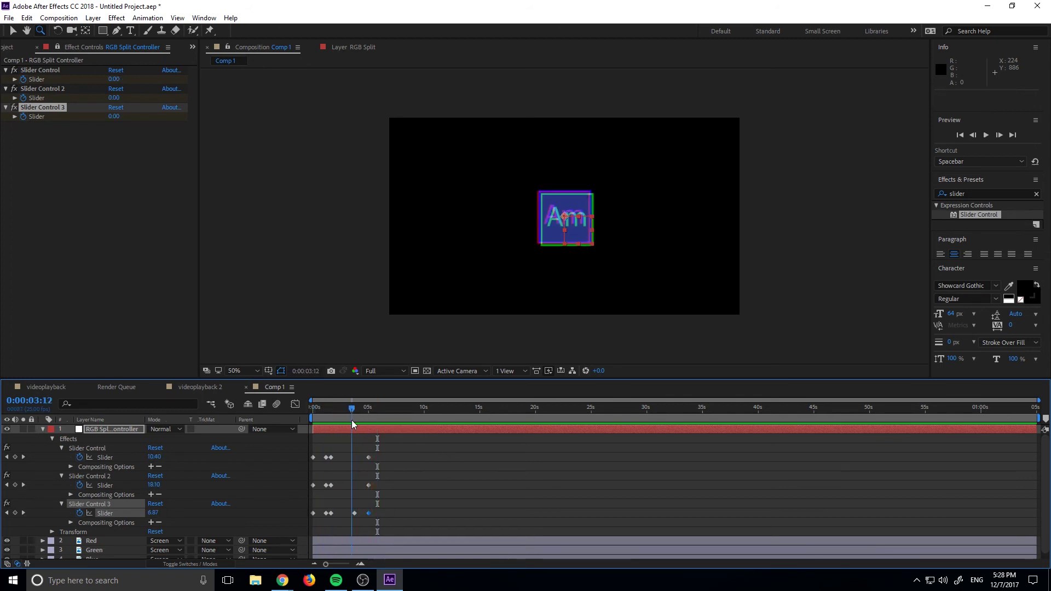
{"action": "left_click", "coordinate": [459, 484]}
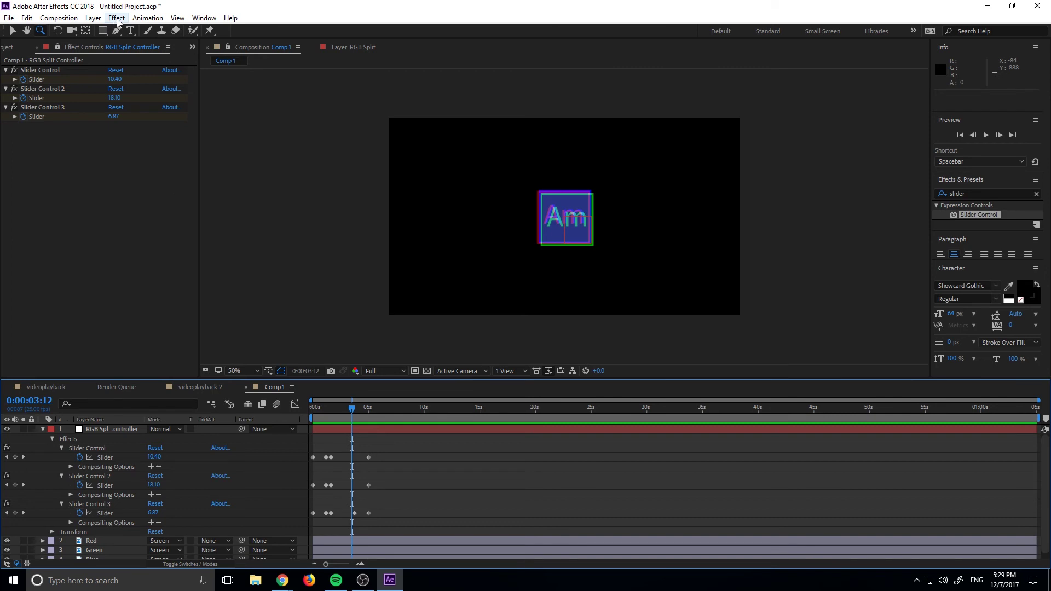
Step: Open the composition in Essential Graphics, solo supported properties, and add the three Sliders as template controls
{"action": "left_click", "coordinate": [73, 19]}
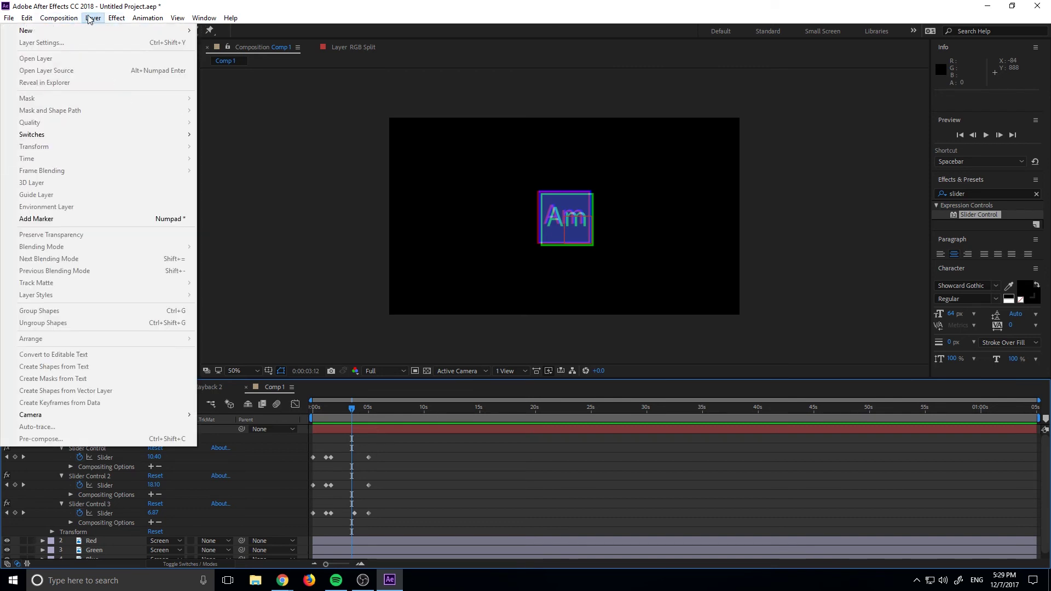
{"action": "left_click", "coordinate": [57, 190]}
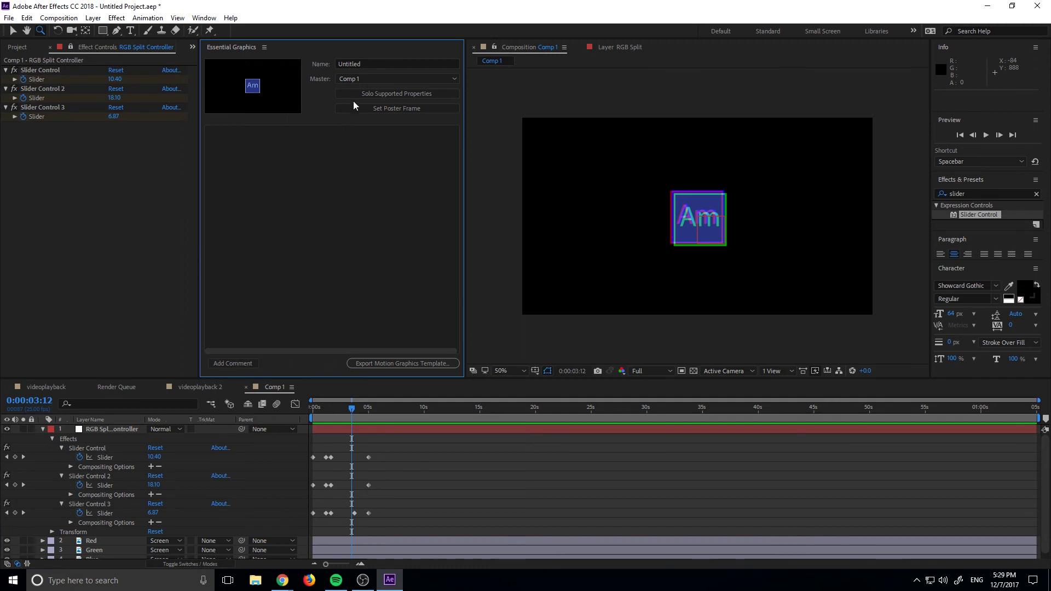
{"action": "left_click", "coordinate": [398, 95]}
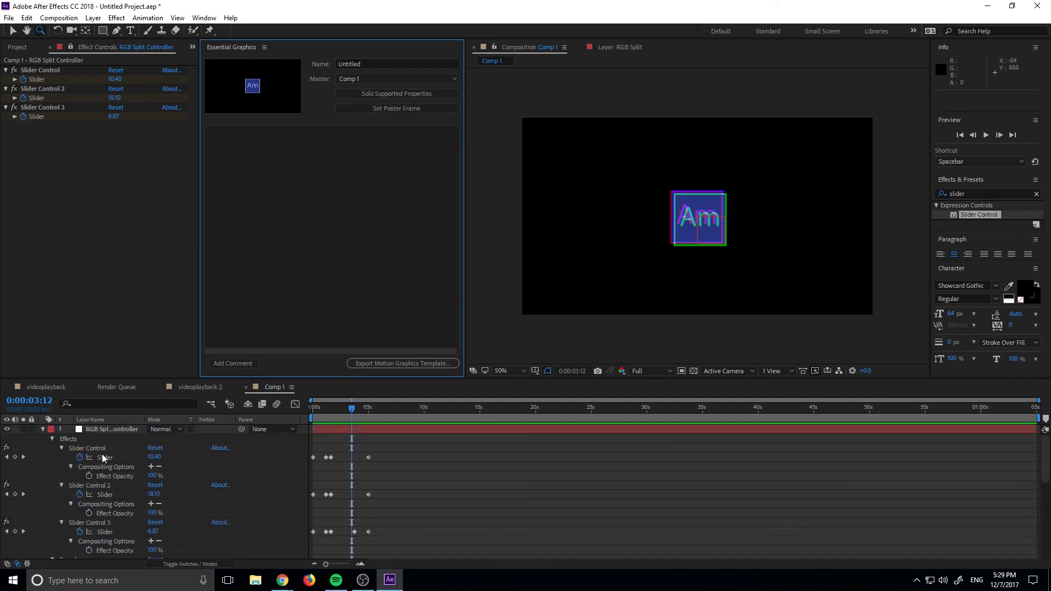
{"action": "left_click_drag", "start_coordinate": [103, 457], "coordinate": [287, 207]}
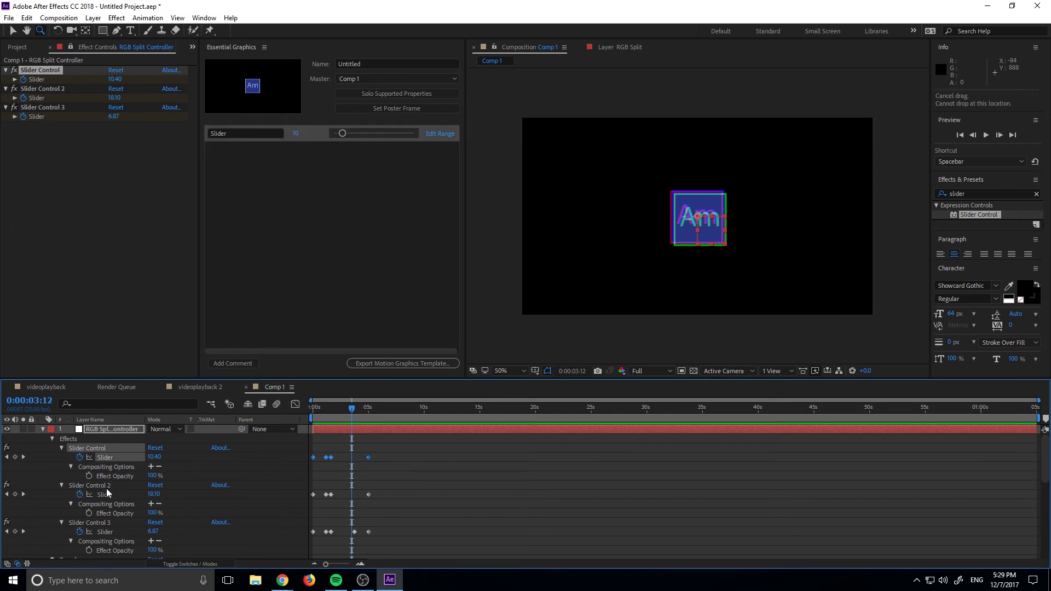
{"action": "left_click_drag", "start_coordinate": [106, 488], "coordinate": [285, 276]}
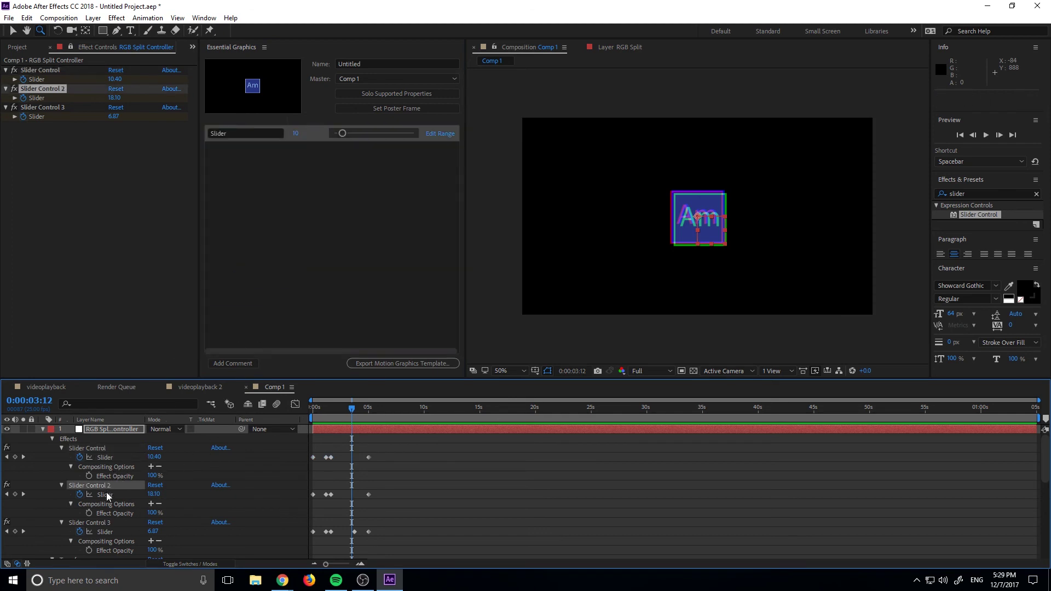
{"action": "left_click_drag", "start_coordinate": [107, 496], "coordinate": [286, 289]}
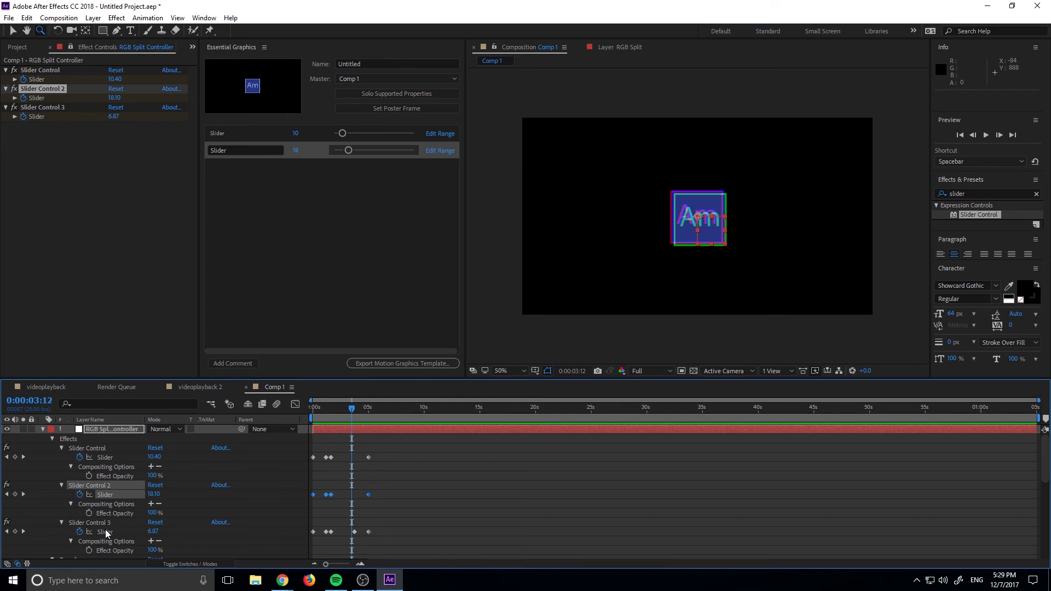
{"action": "left_click_drag", "start_coordinate": [106, 531], "coordinate": [299, 268]}
Step: Rename the three template controls Red, Green and Blue
{"action": "left_click", "coordinate": [228, 132]}
{"action": "left_click", "coordinate": [229, 131]}
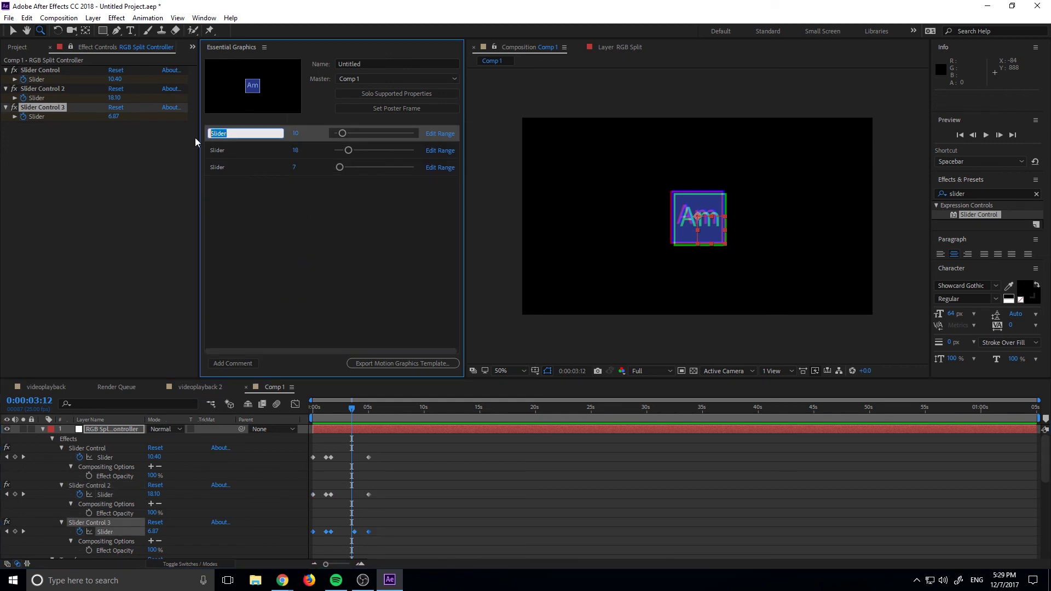
{"action": "type", "text": "Red"}
{"action": "left_click", "coordinate": [213, 157]}
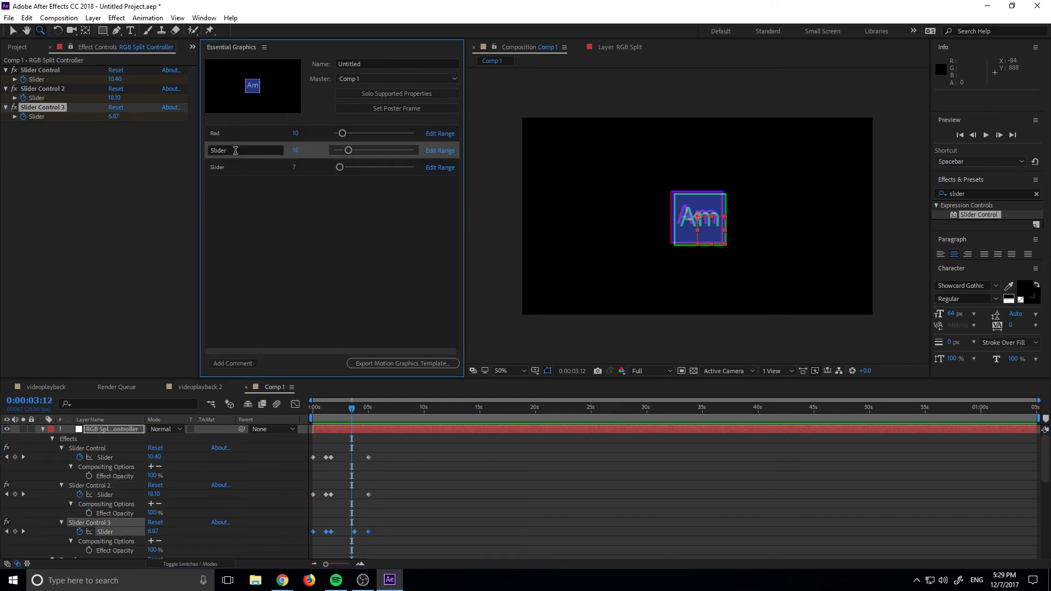
{"action": "type", "text": "Green"}
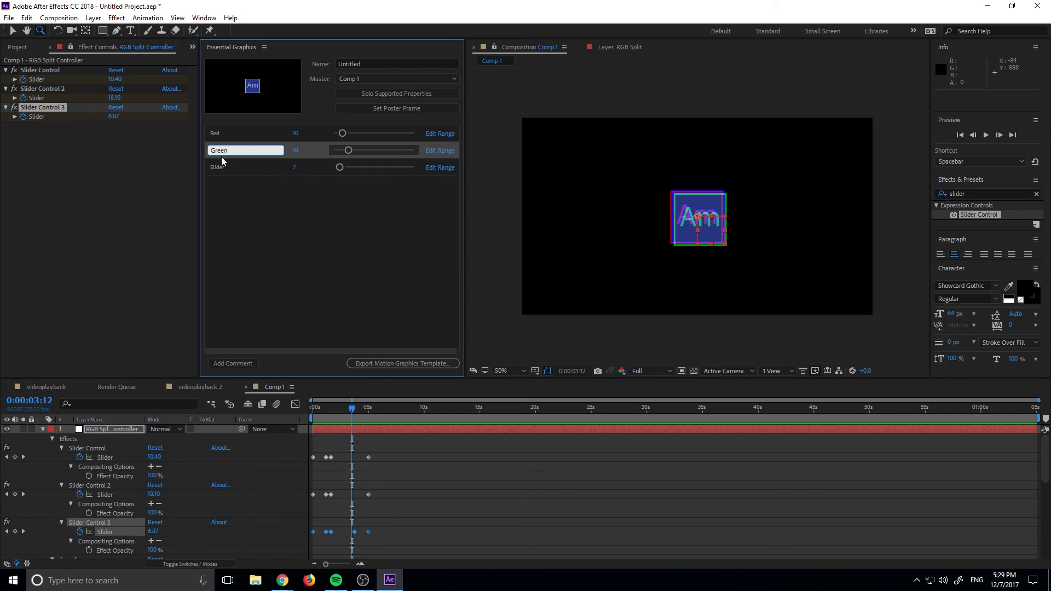
{"action": "left_click", "coordinate": [236, 166]}
{"action": "type", "text": "Blue"}
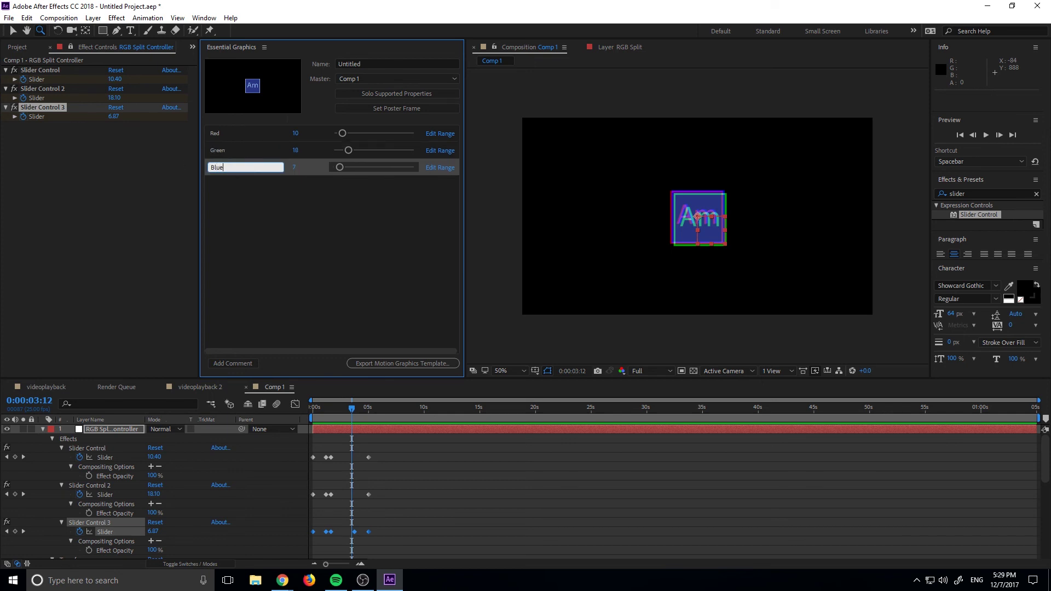
{"action": "left_click", "coordinate": [324, 271]}
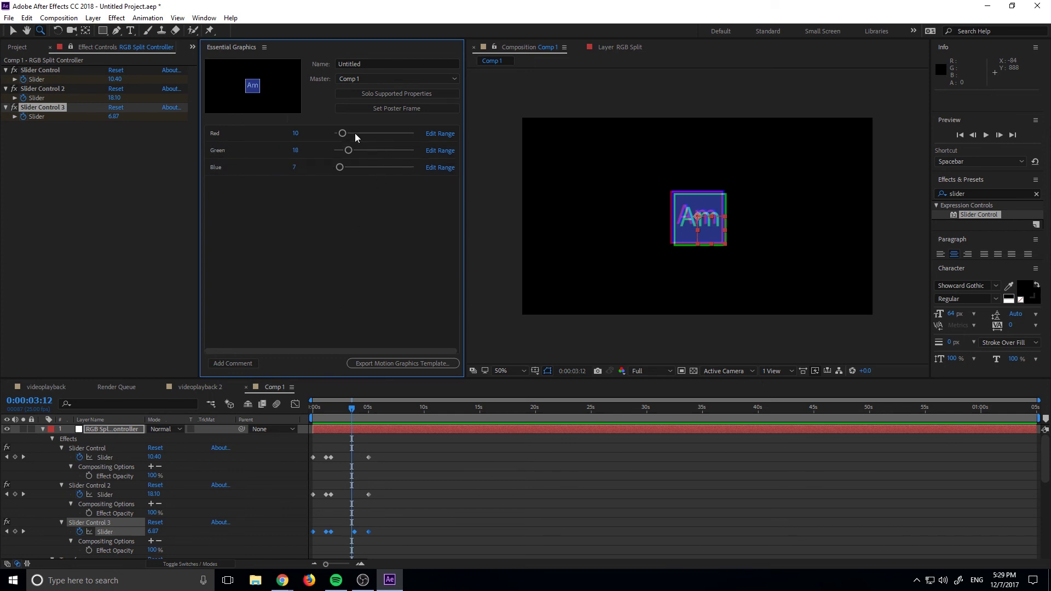
Step: Zero the Red, Green and Blue sliders and export the template, saving over Untitled Project.aep
{"action": "left_click_drag", "start_coordinate": [352, 154], "coordinate": [333, 167]}
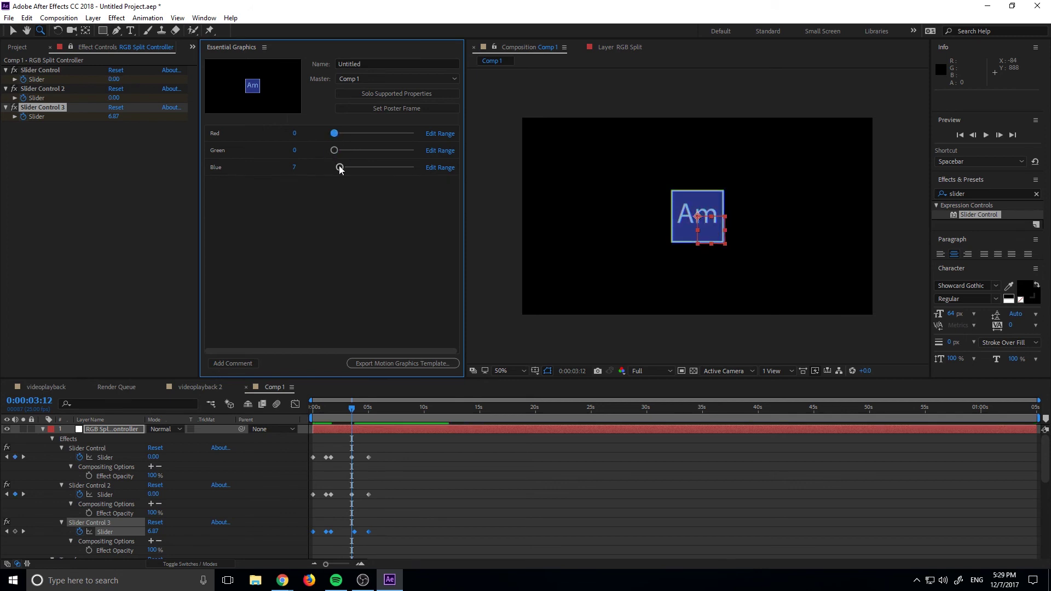
{"action": "left_click", "coordinate": [383, 364]}
{"action": "left_click", "coordinate": [561, 304]}
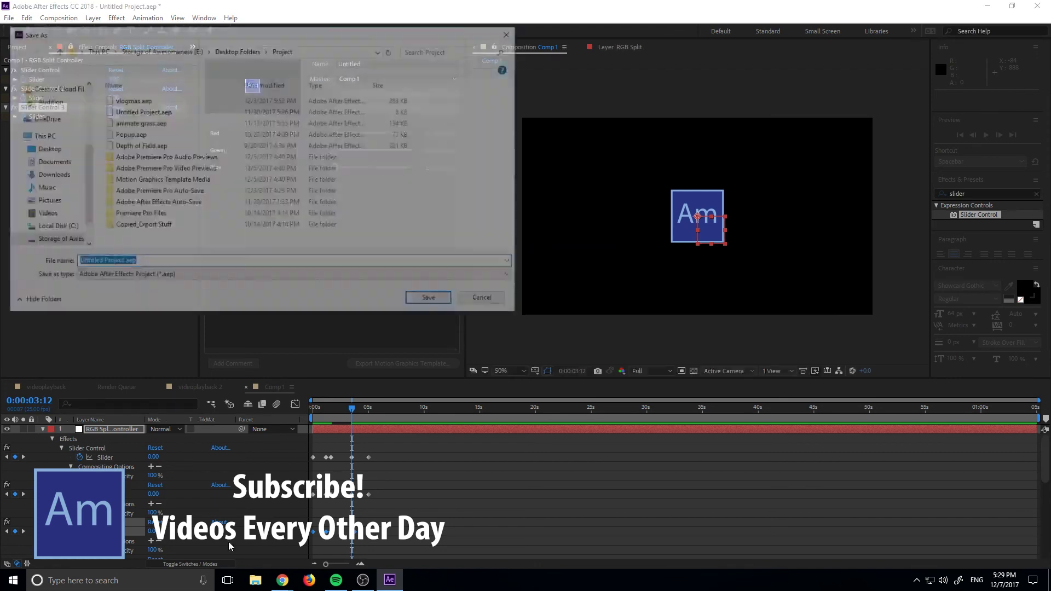
{"action": "left_click", "coordinate": [454, 300]}
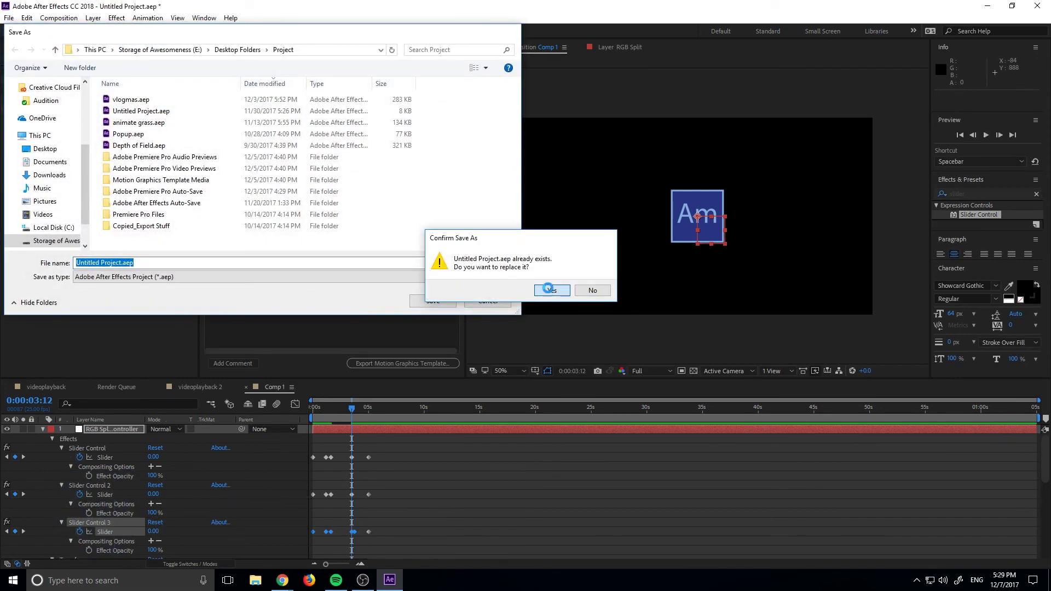
{"action": "left_click", "coordinate": [551, 291]}
Step: Launch Premiere Pro and confirm the template export to Essential Graphics
{"action": "left_click", "coordinate": [137, 576]}
{"action": "type", "text": "premiere"}
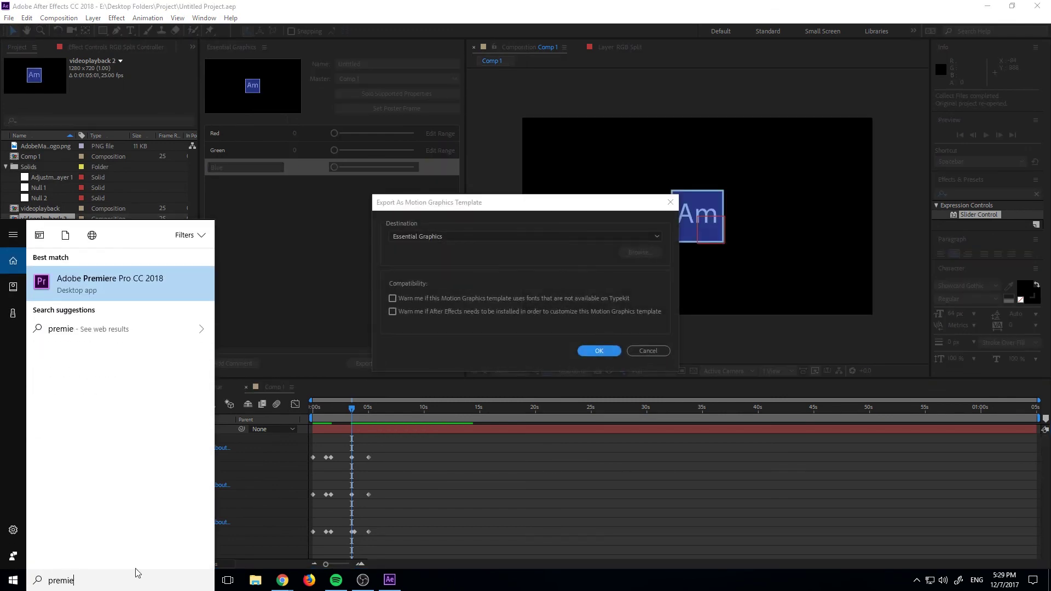
{"action": "left_click", "coordinate": [147, 293]}
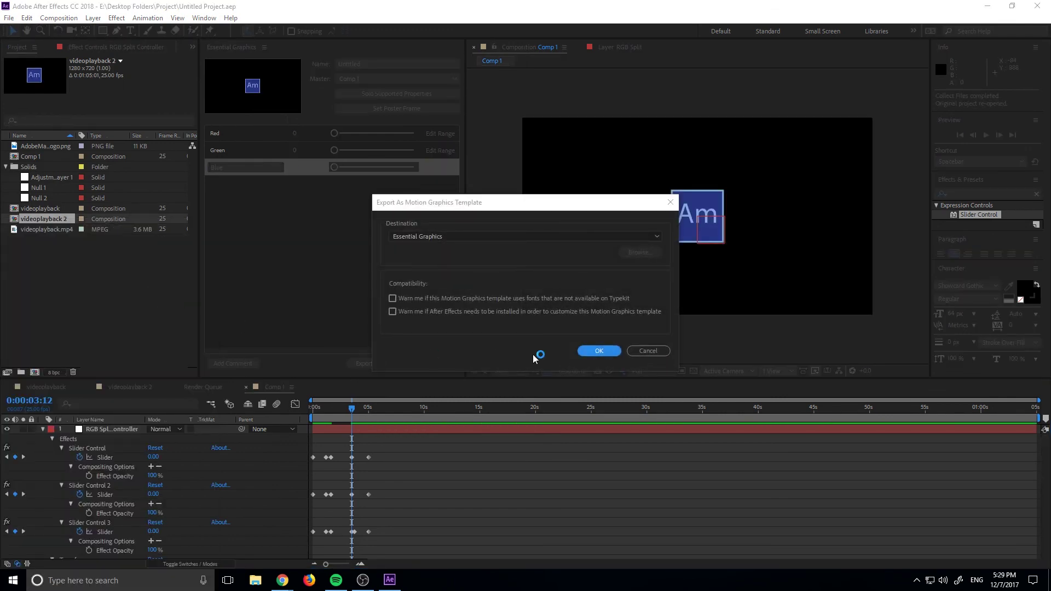
{"action": "left_click", "coordinate": [596, 351]}
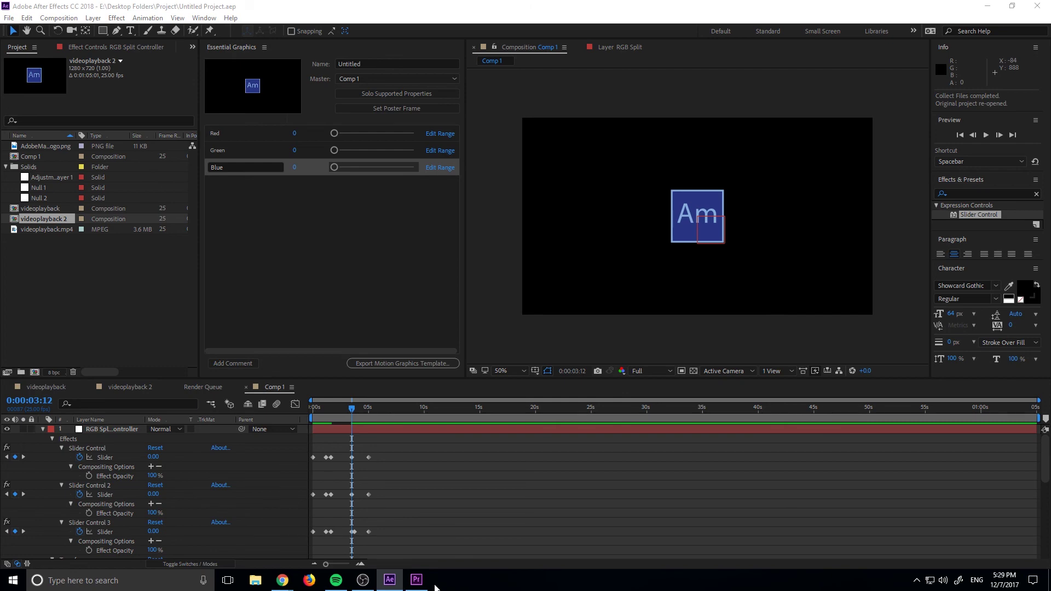
Step: In Premiere Pro, raise the Untitled clip's Red amount to 10 and preview the sequence
{"action": "left_click", "coordinate": [418, 581]}
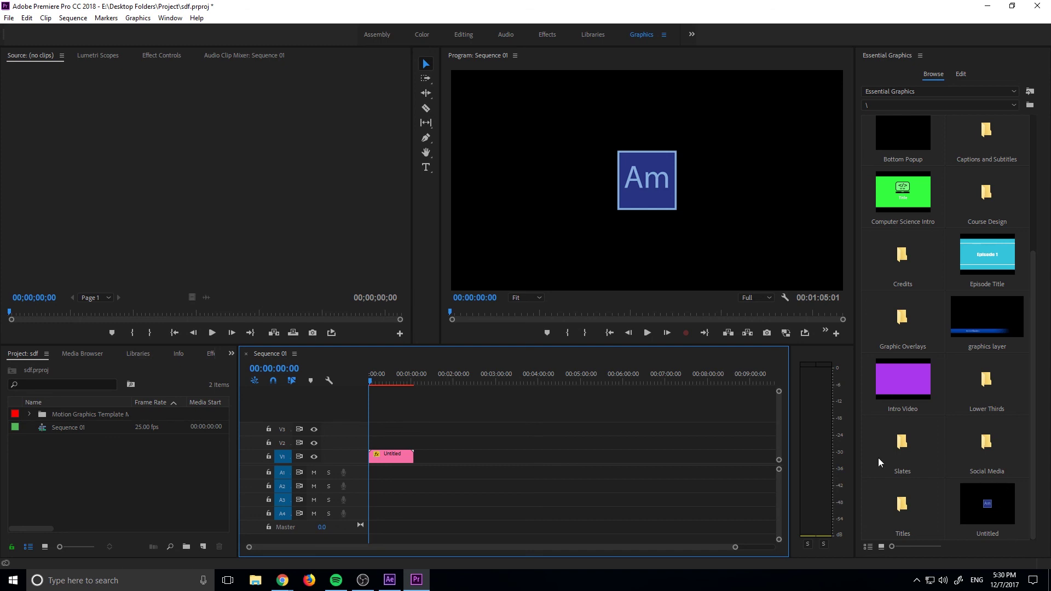
{"action": "left_click", "coordinate": [407, 454]}
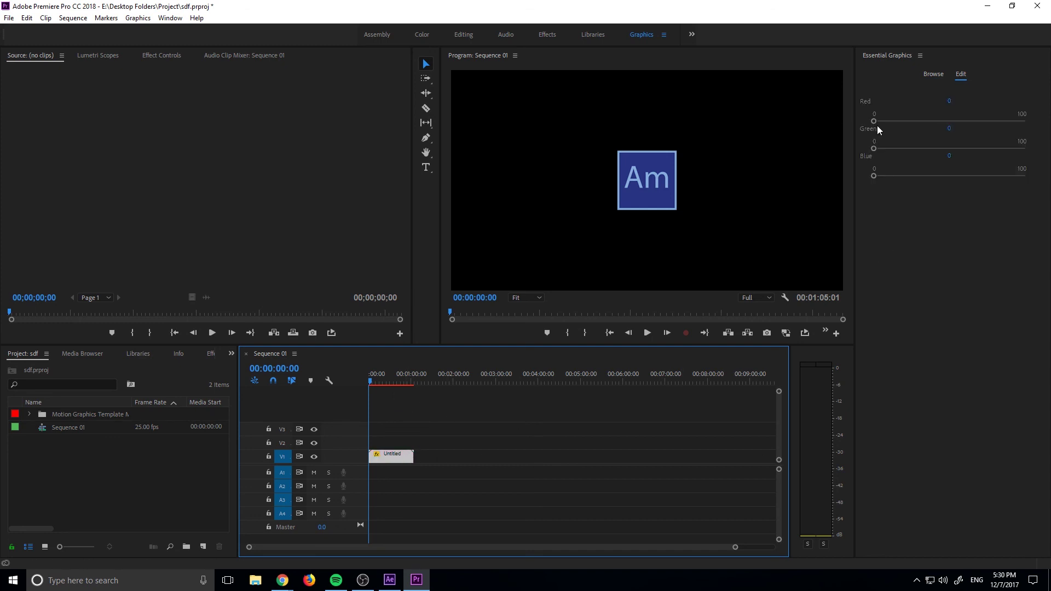
{"action": "left_click_drag", "start_coordinate": [875, 121], "coordinate": [882, 123]}
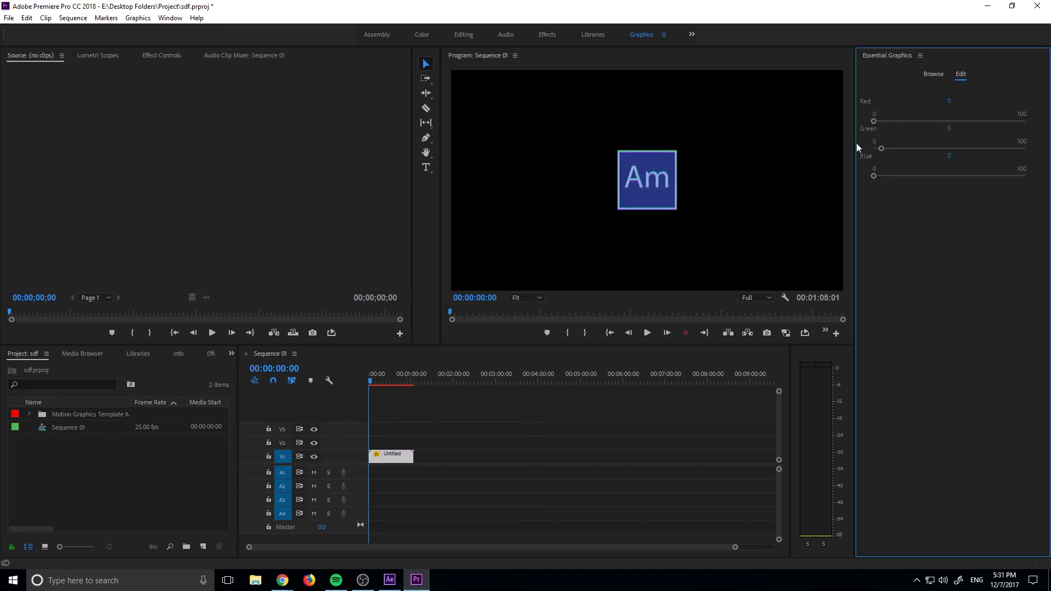
{"action": "left_click", "coordinate": [455, 419]}
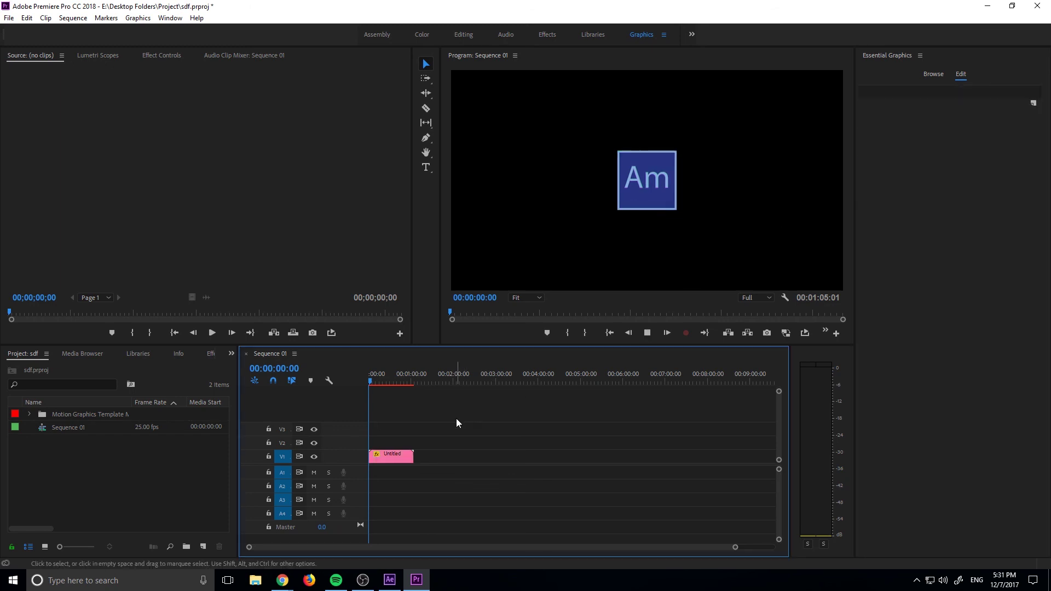
{"action": "key", "text": "space"}
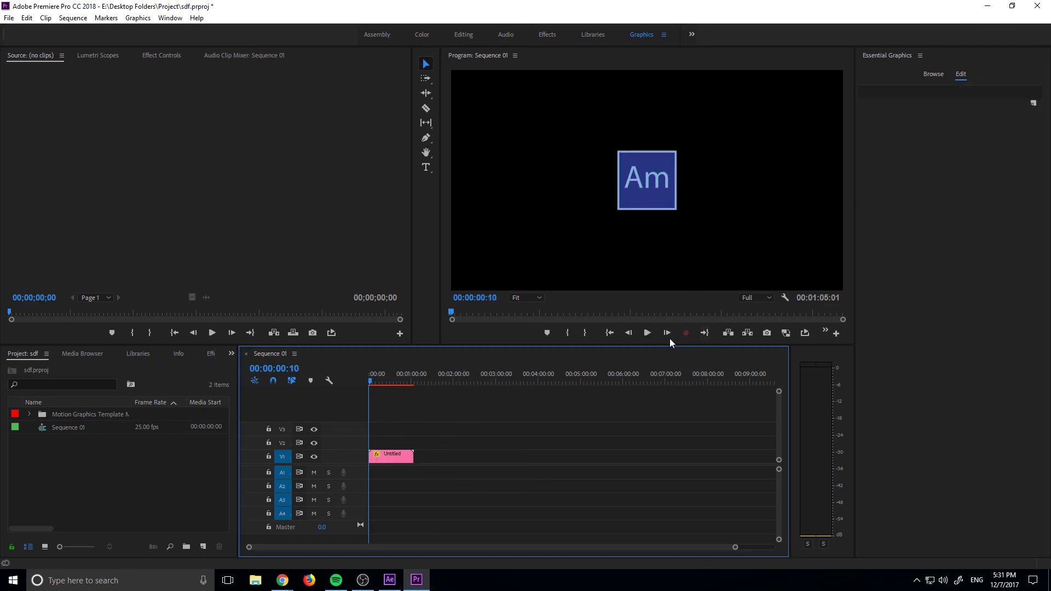
{"action": "left_click", "coordinate": [654, 332]}
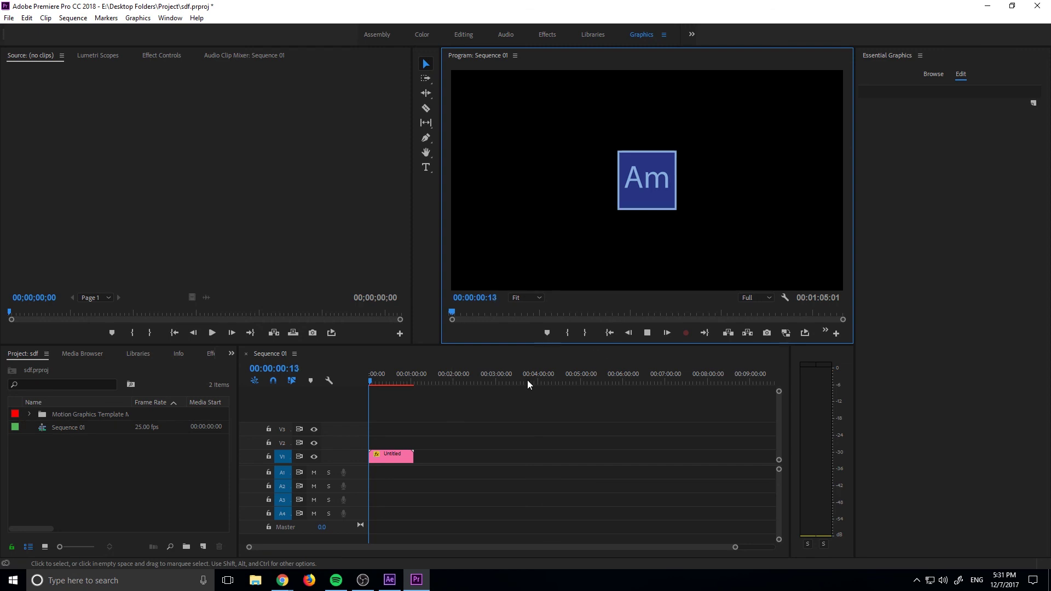
Step: Increase the clip's Red and Green split amounts and play back the RGB-split logo
{"action": "left_click", "coordinate": [395, 457]}
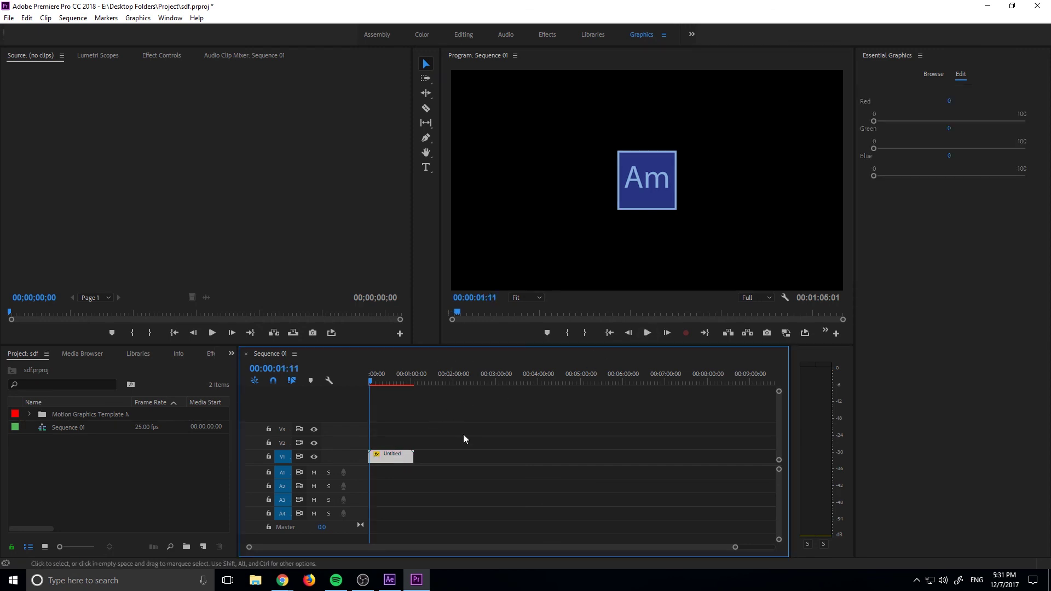
{"action": "left_click", "coordinate": [883, 123]}
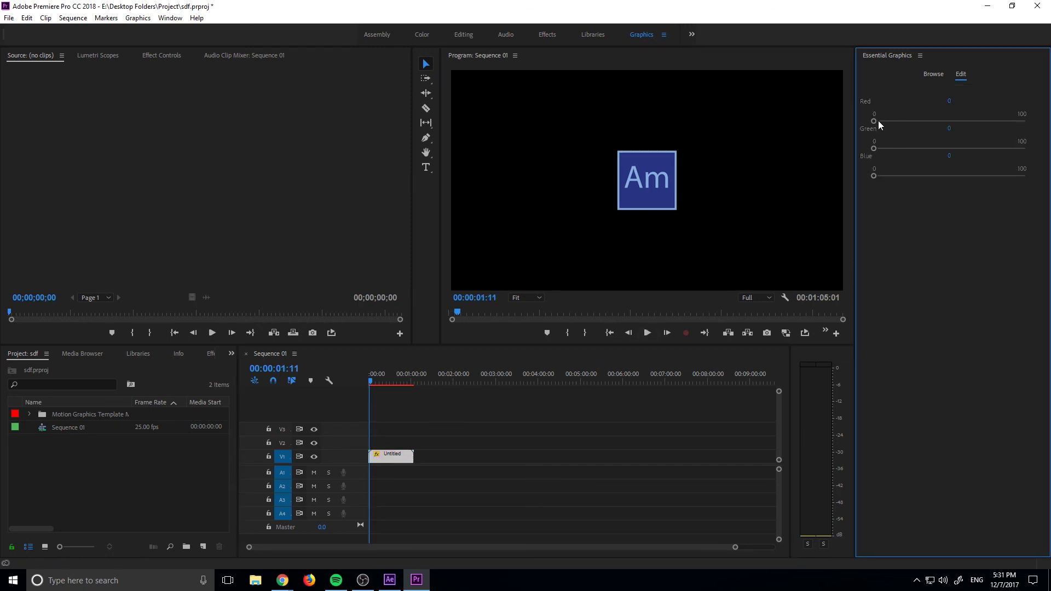
{"action": "left_click_drag", "start_coordinate": [878, 122], "coordinate": [890, 152]}
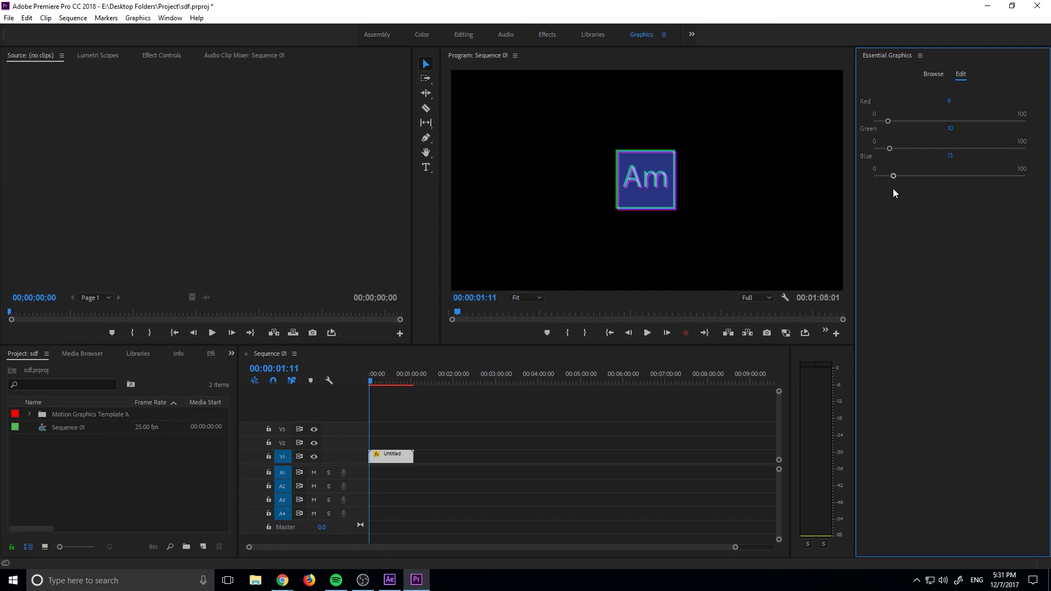
{"action": "left_click", "coordinate": [484, 428]}
{"action": "key", "text": "space"}
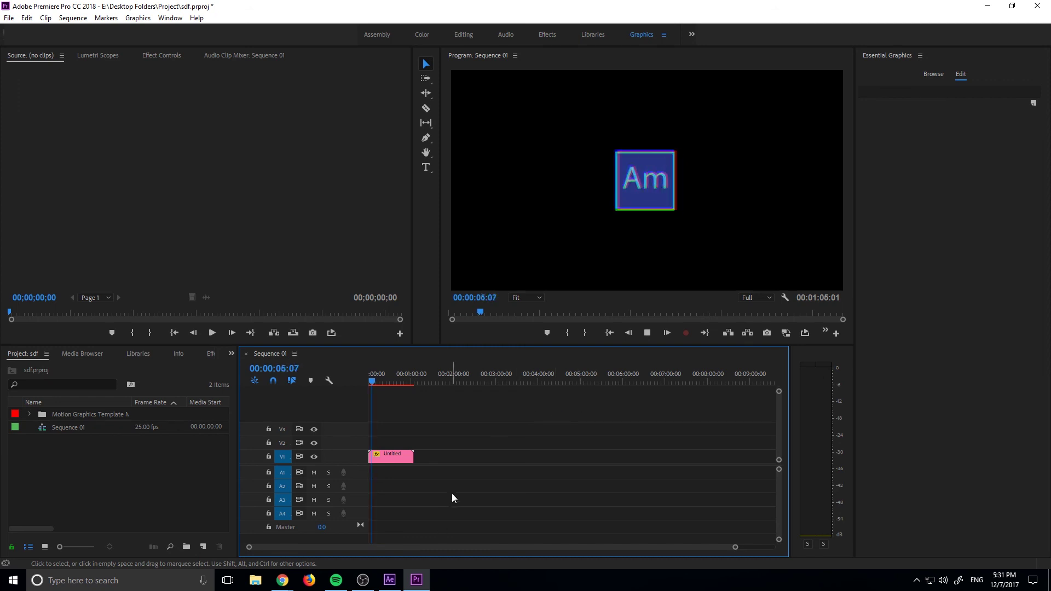
{"action": "key", "text": "space"}
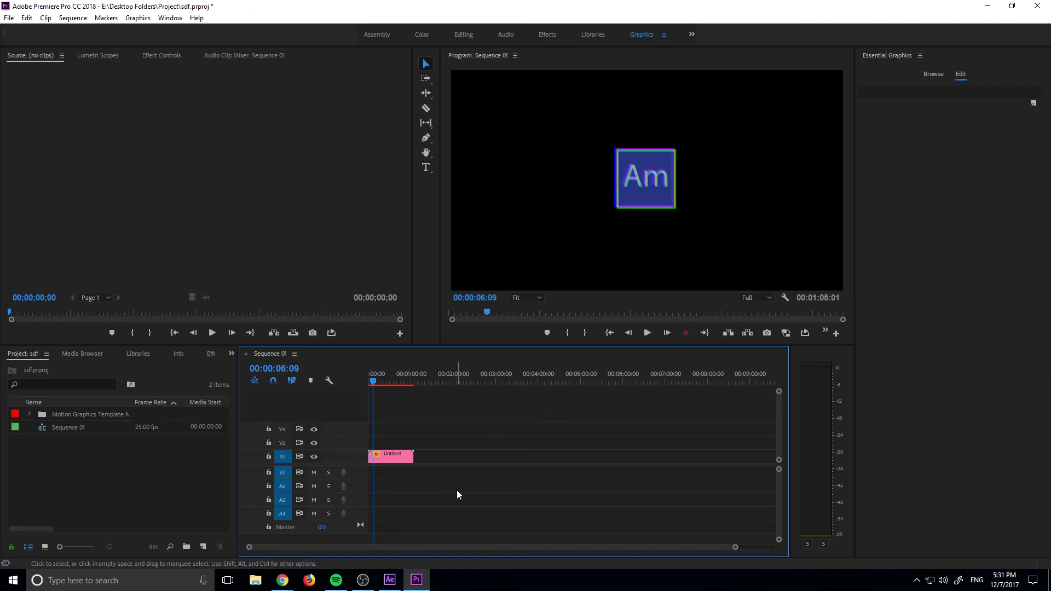